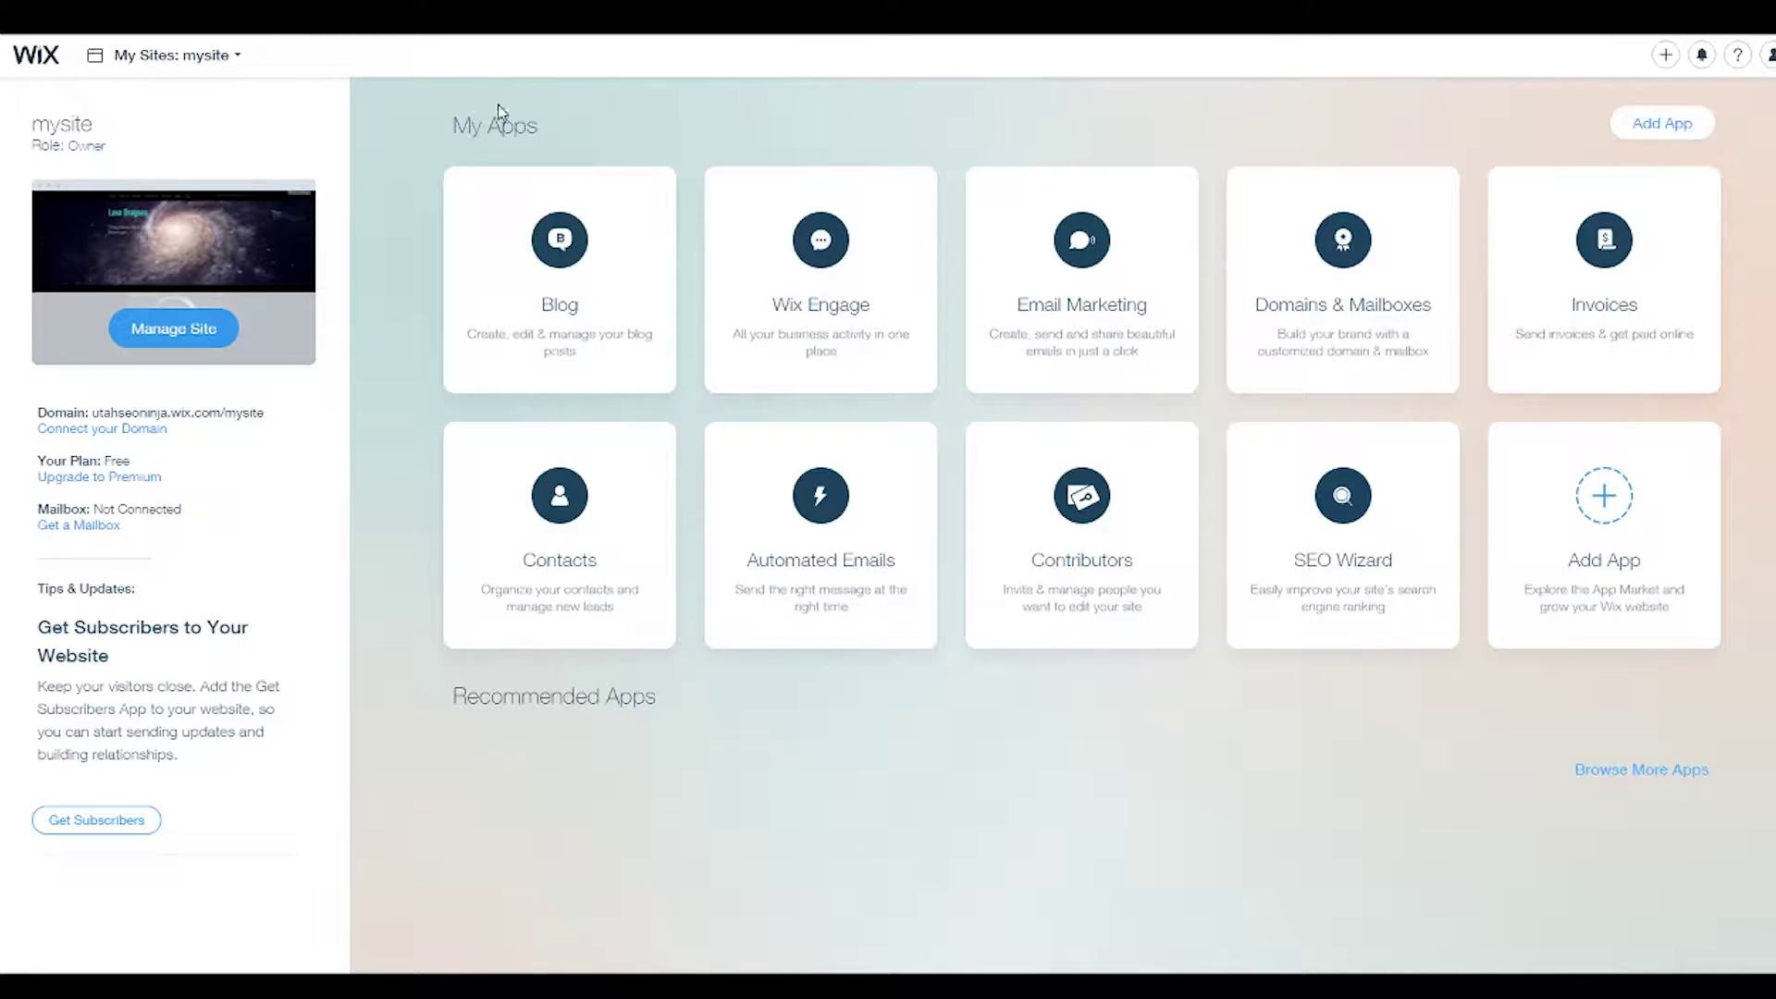
Open the Site Manager for mysite from the dashboard.
mouse_move(1354, 435)
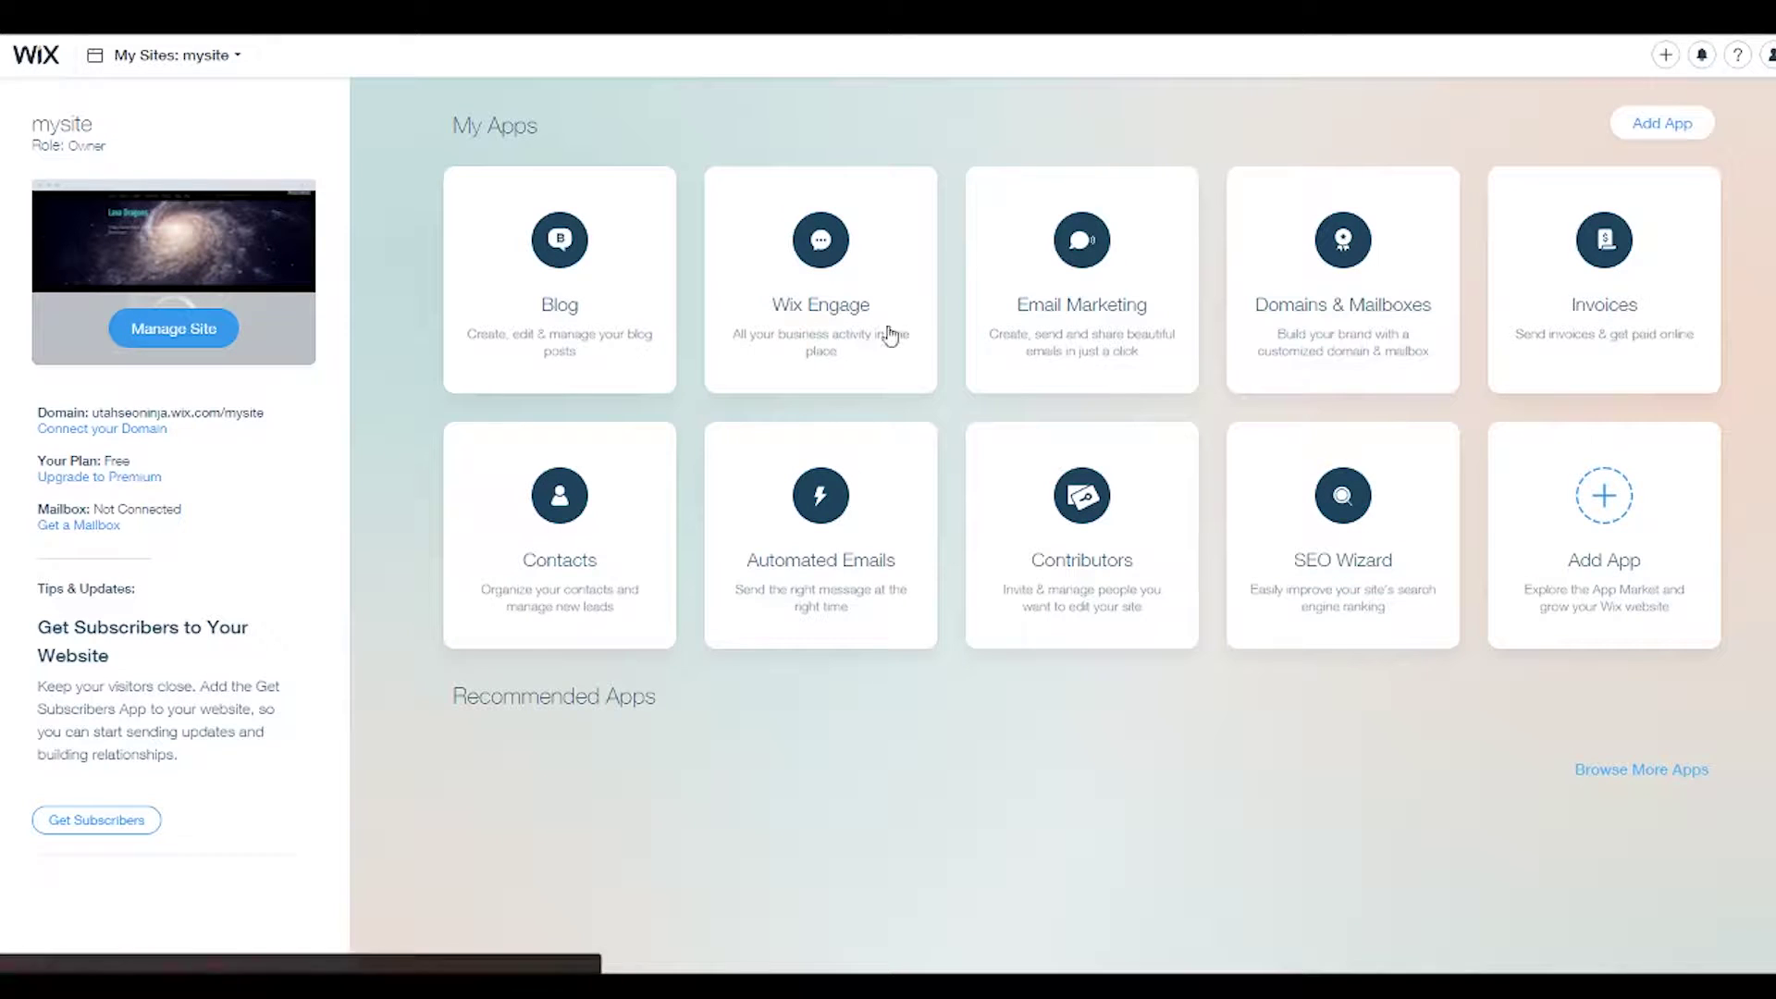
click(185, 330)
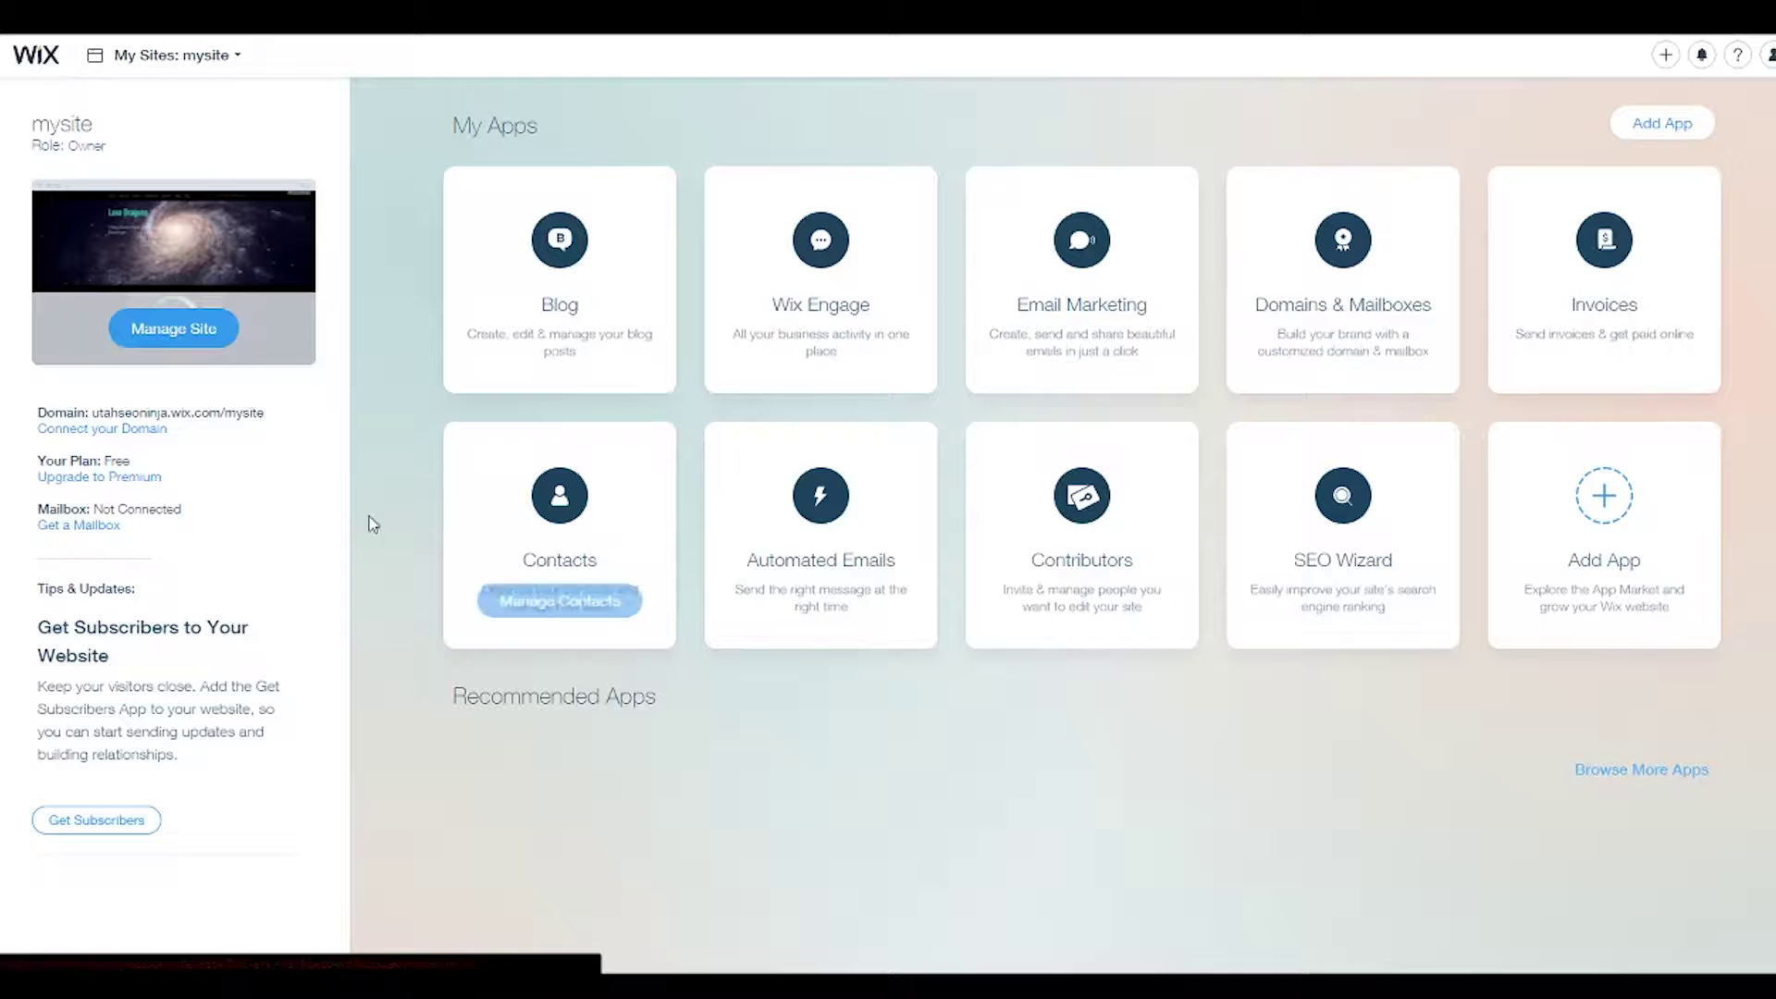
mouse_move(596, 398)
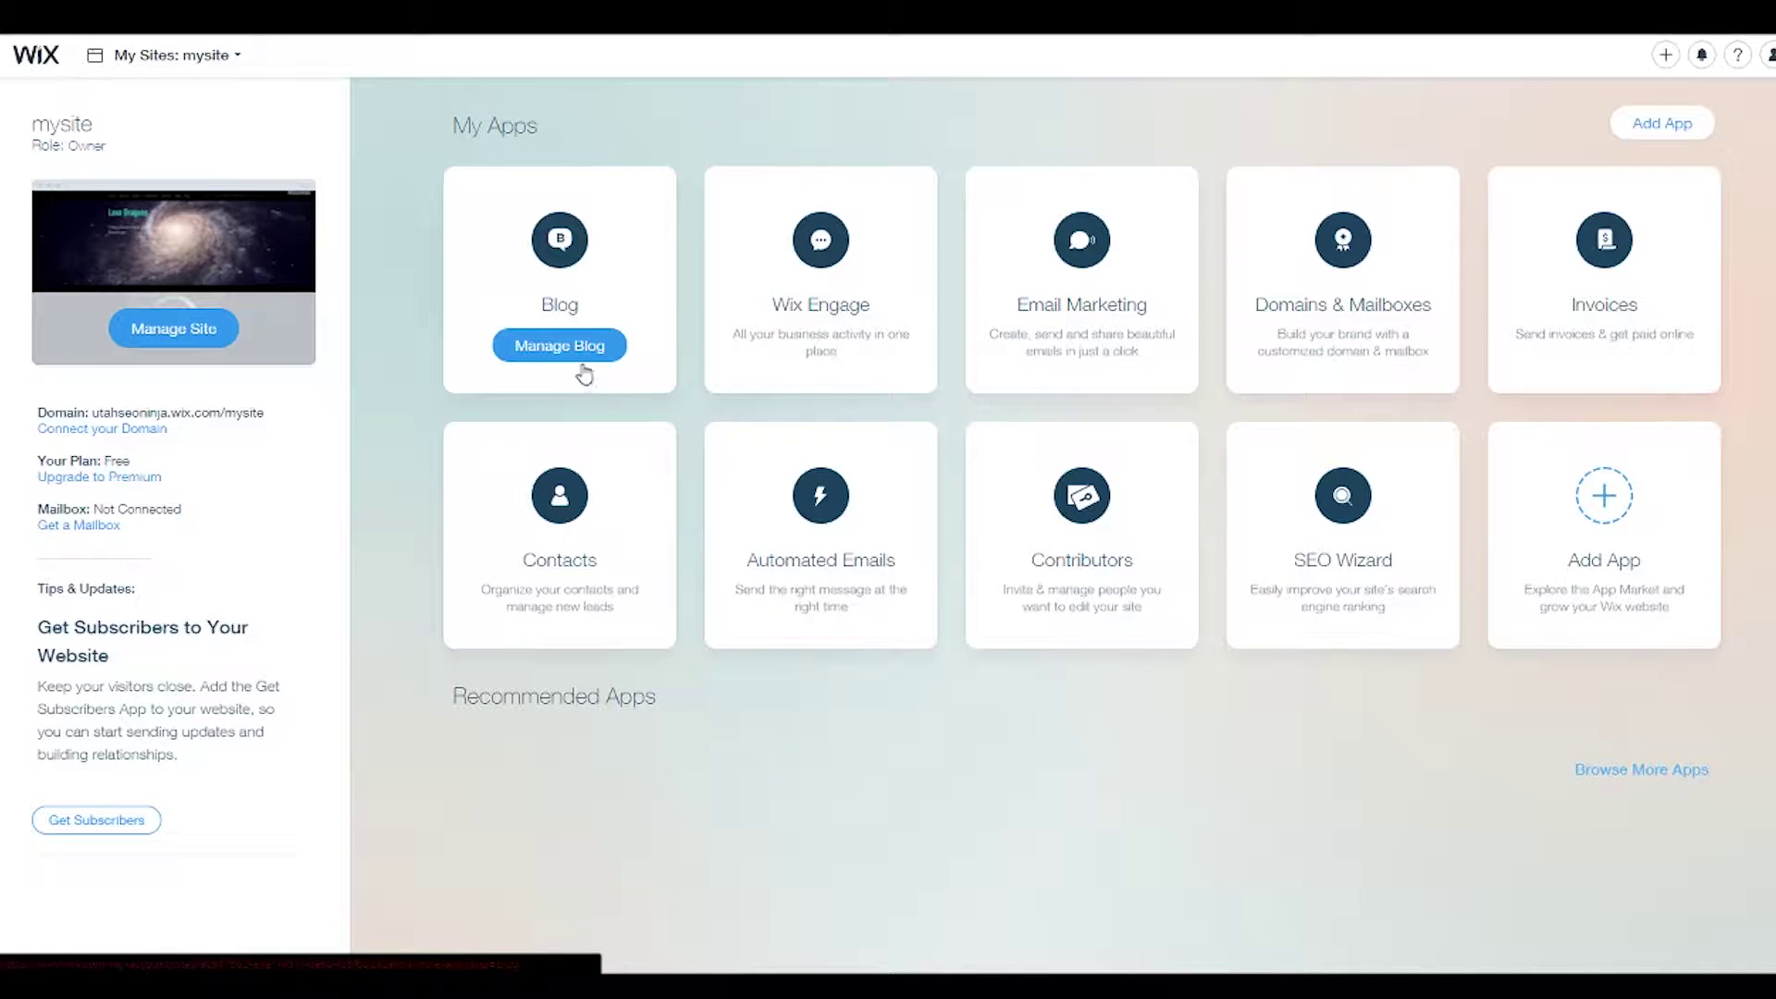
click(585, 354)
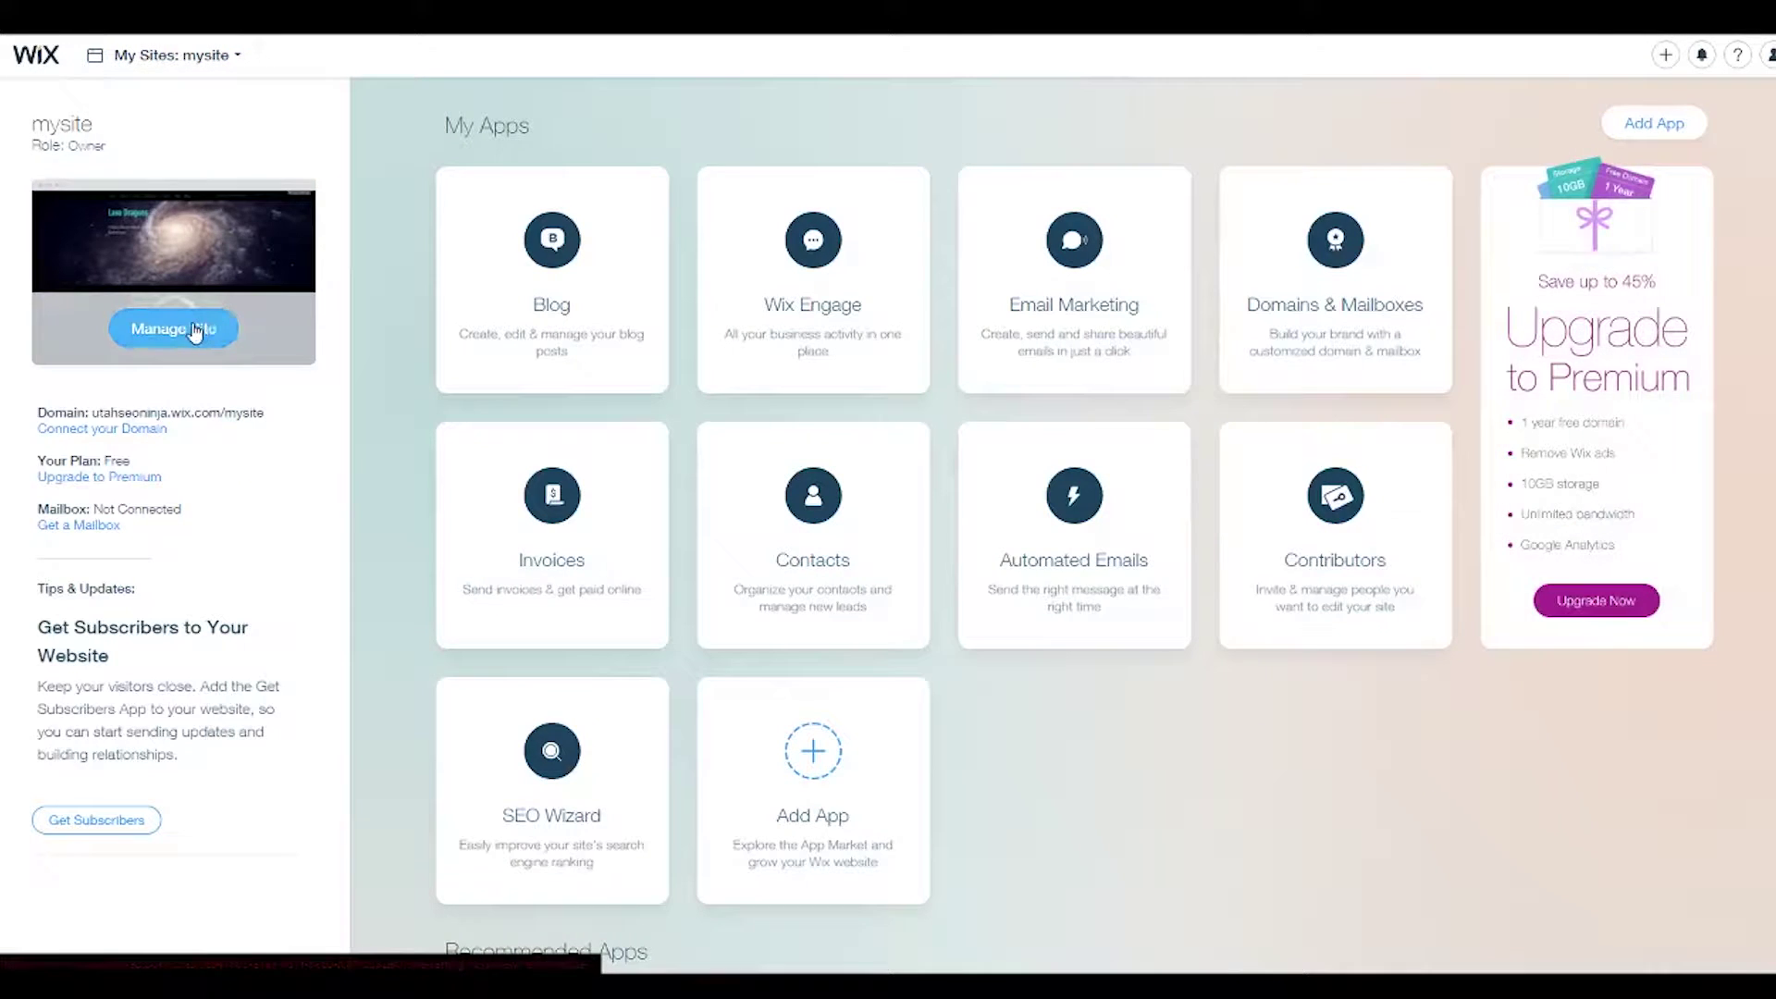
click(195, 331)
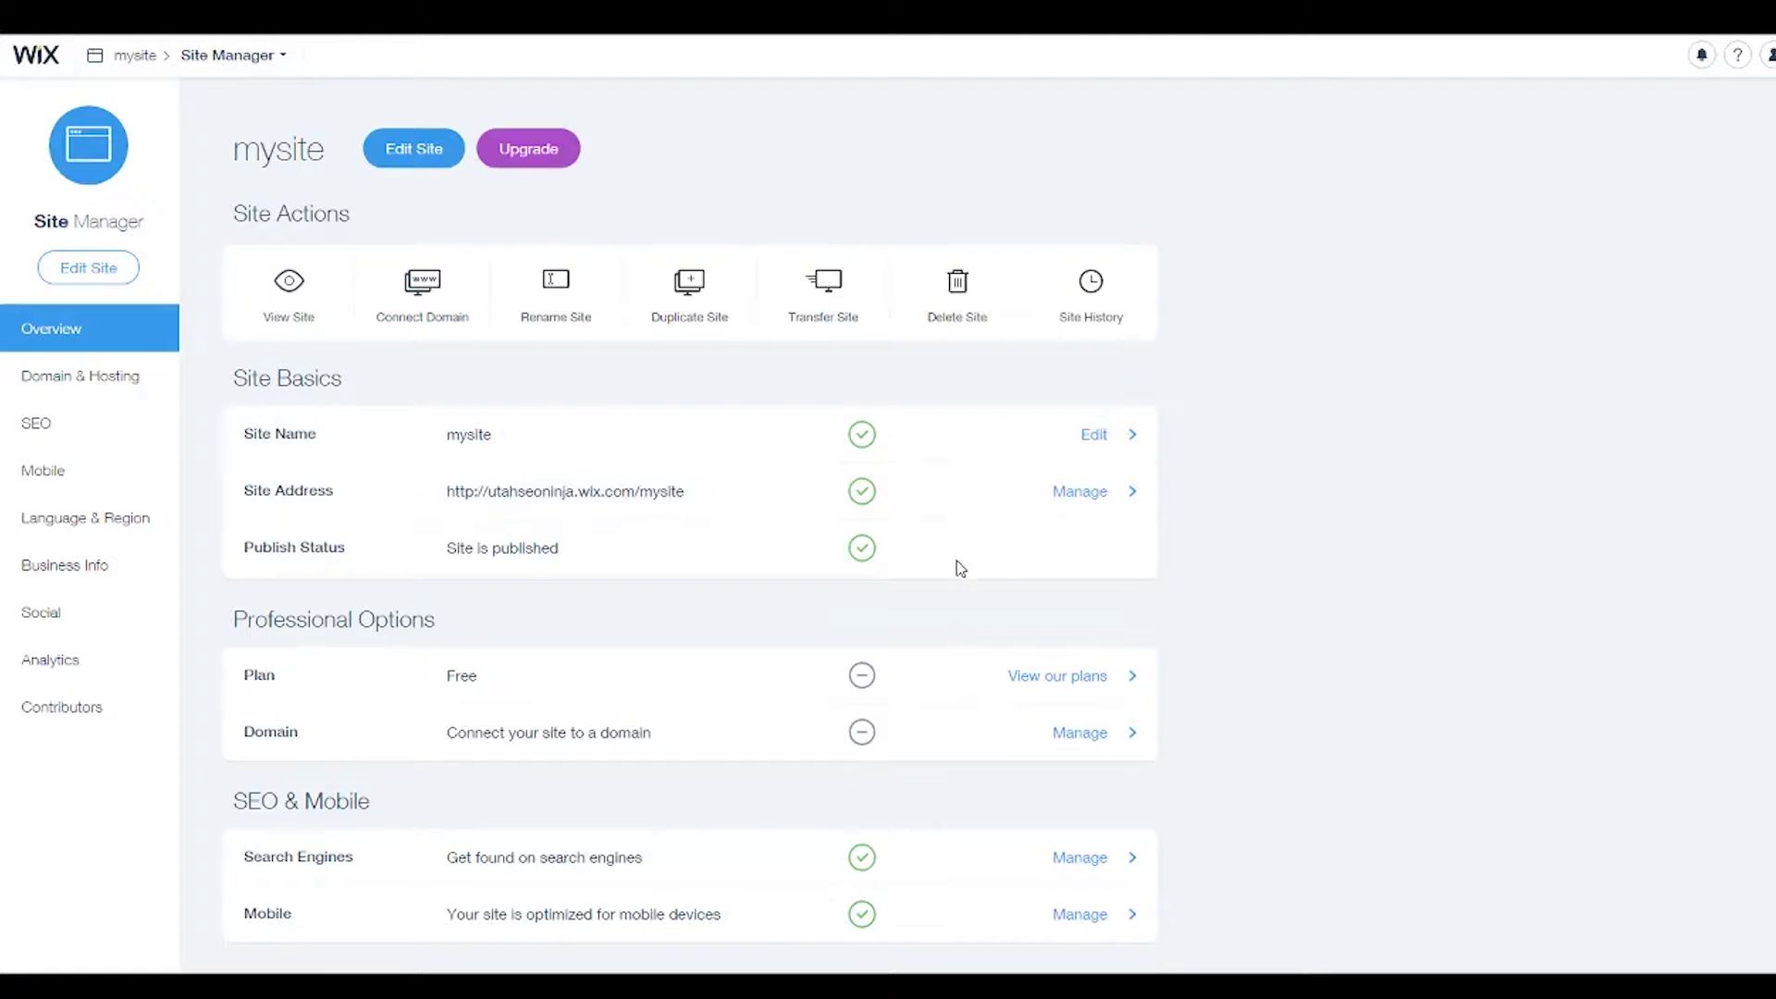
Look over the Site Manager overview down to the preferences and open mysite for editing.
scroll(1226, 534, down, 3)
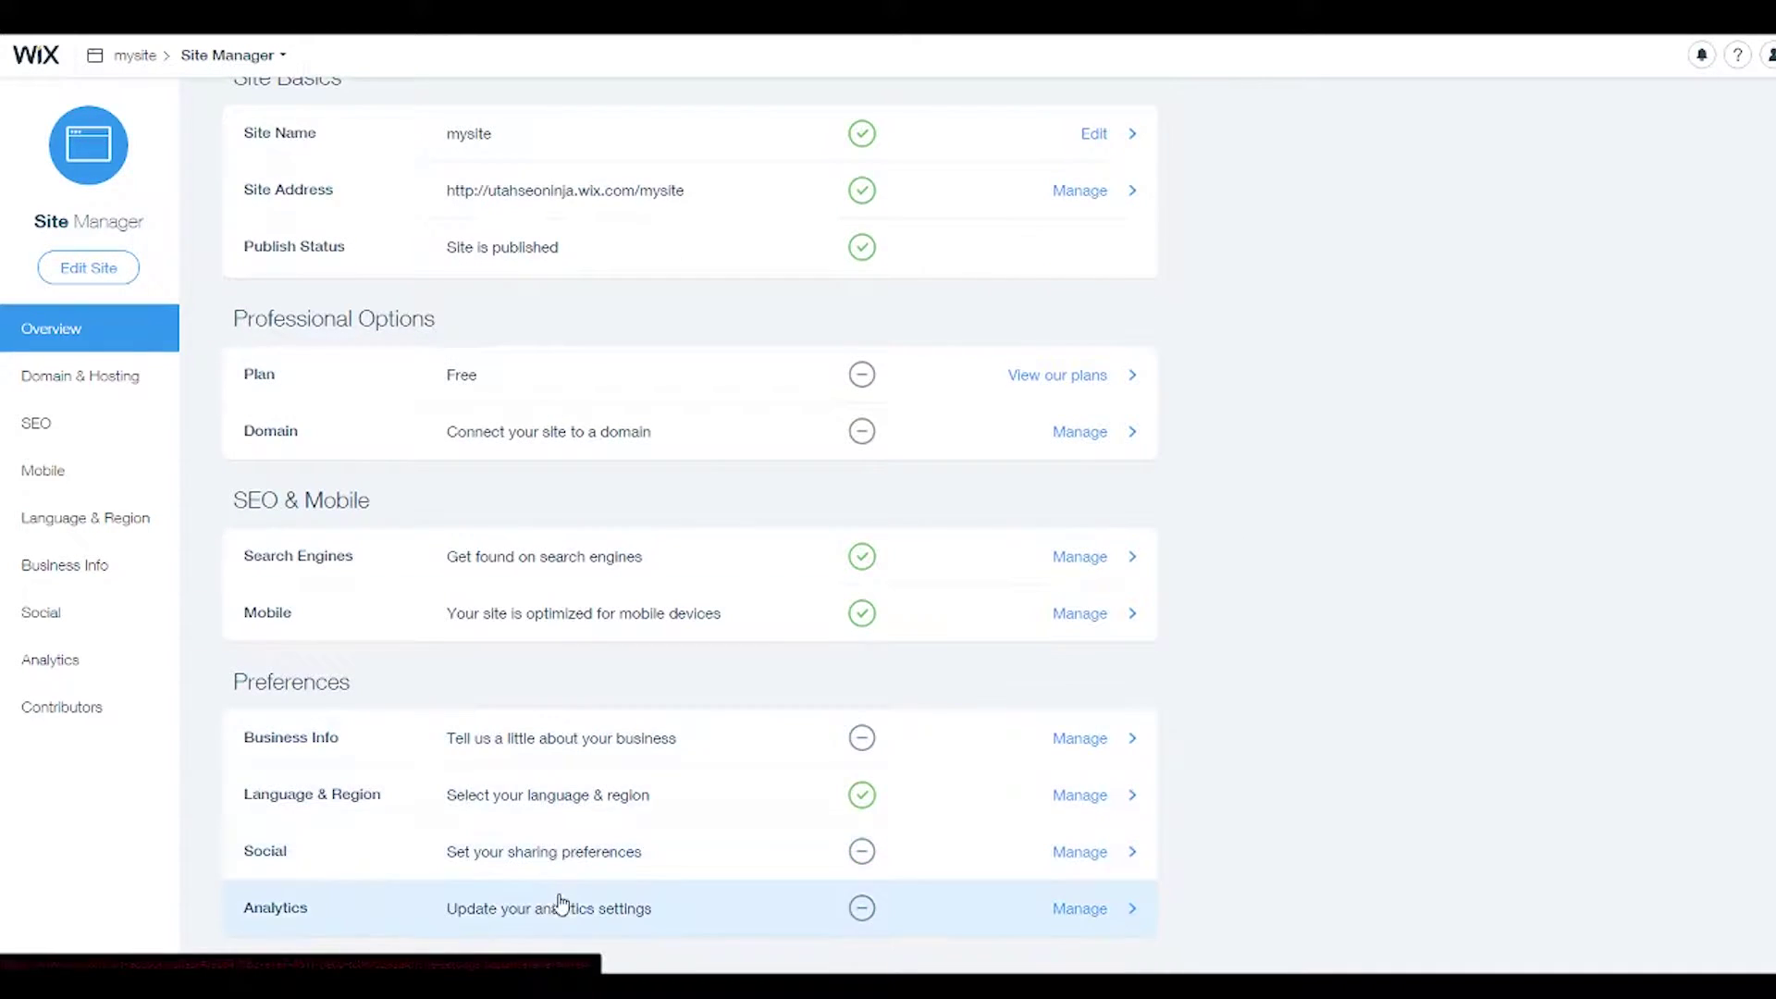
scroll(635, 685, up, 2)
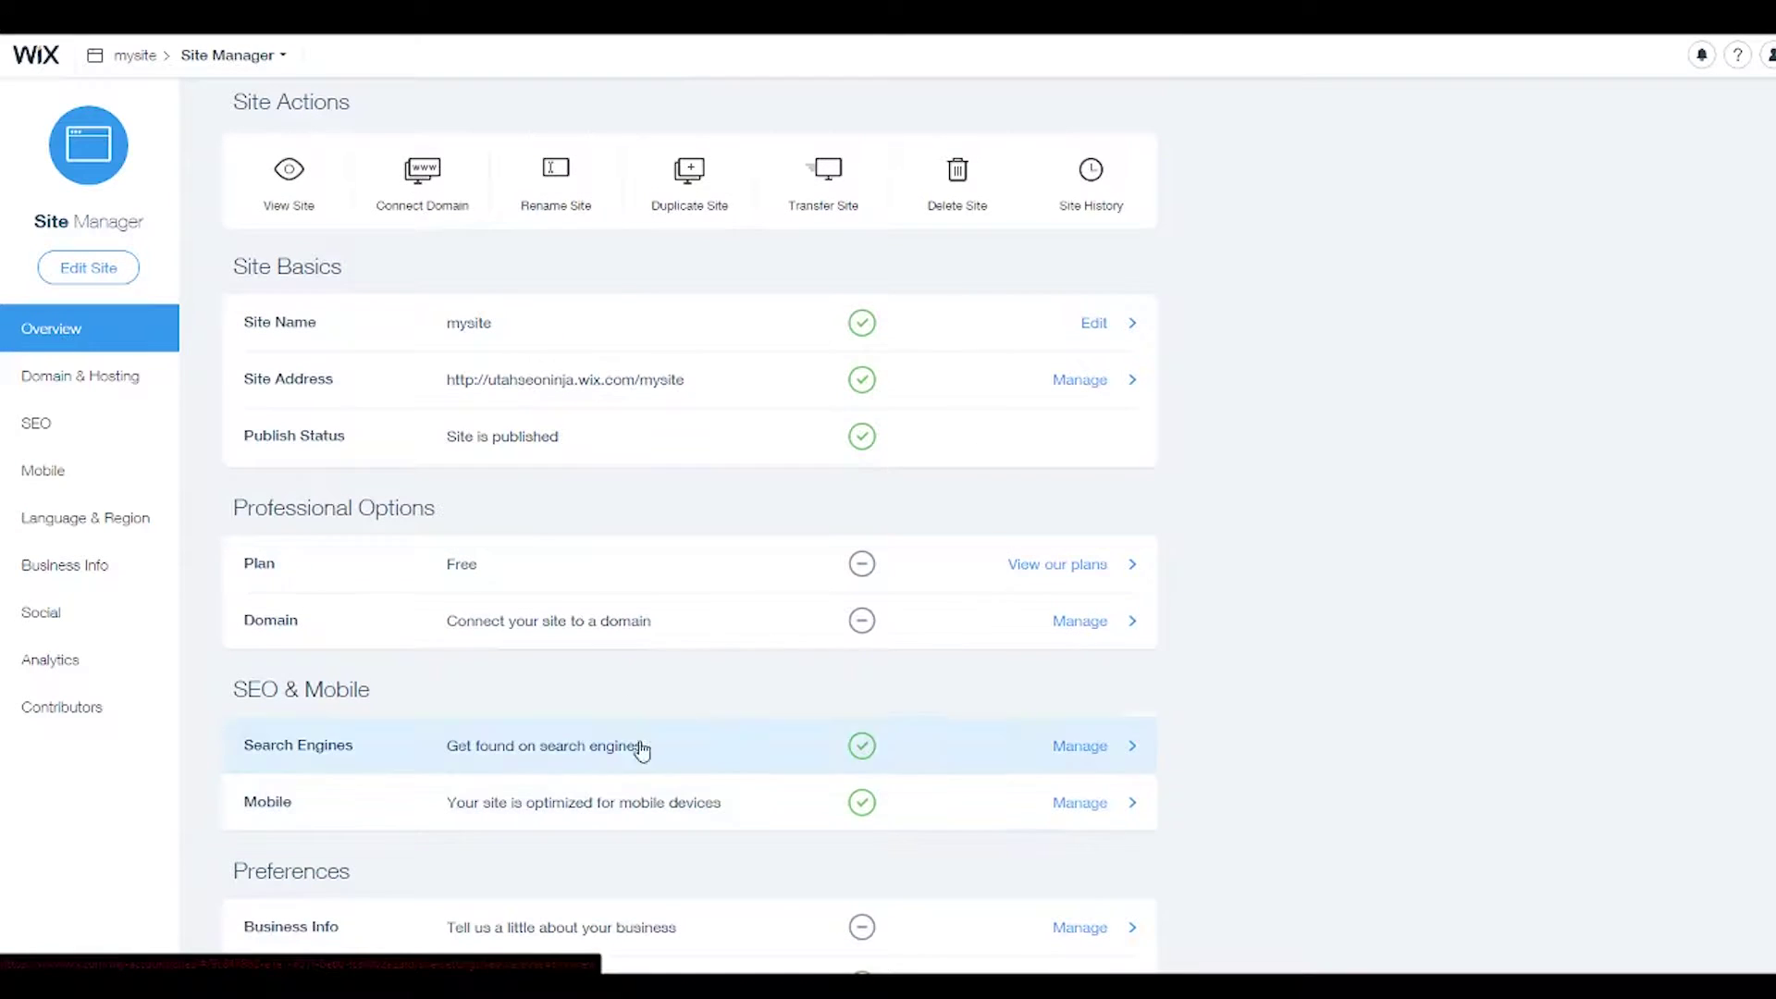
scroll(602, 777, up, 2)
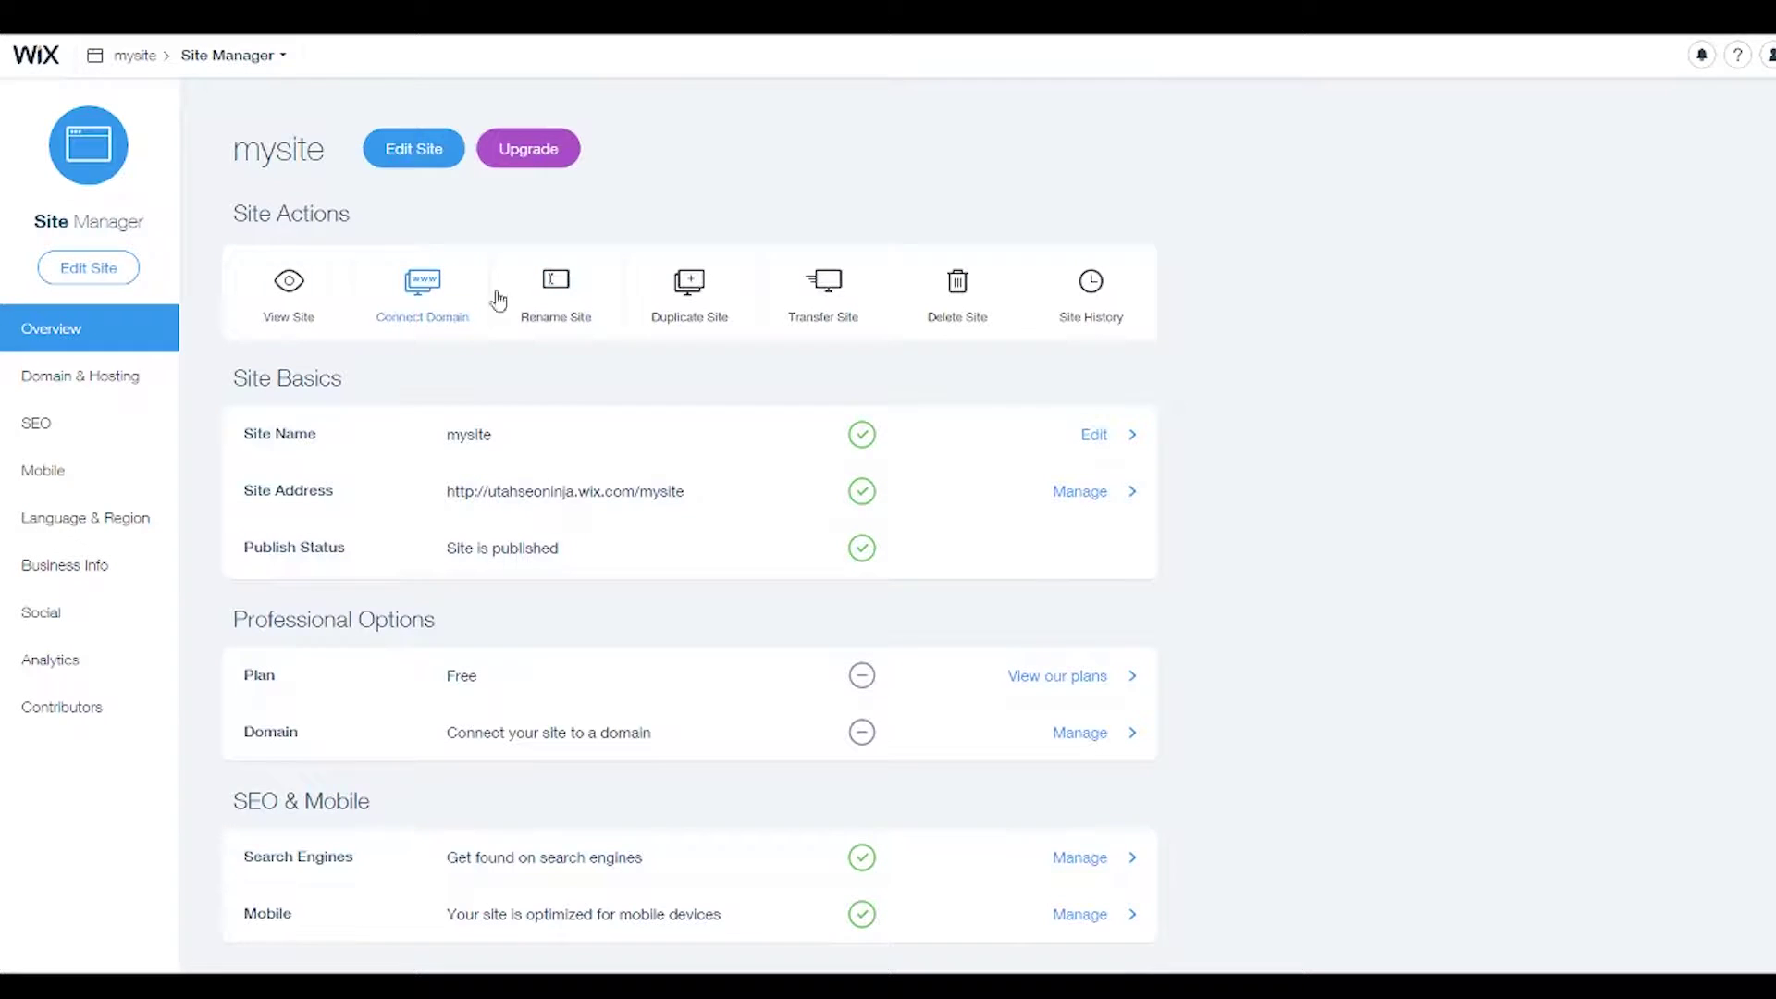
click(408, 155)
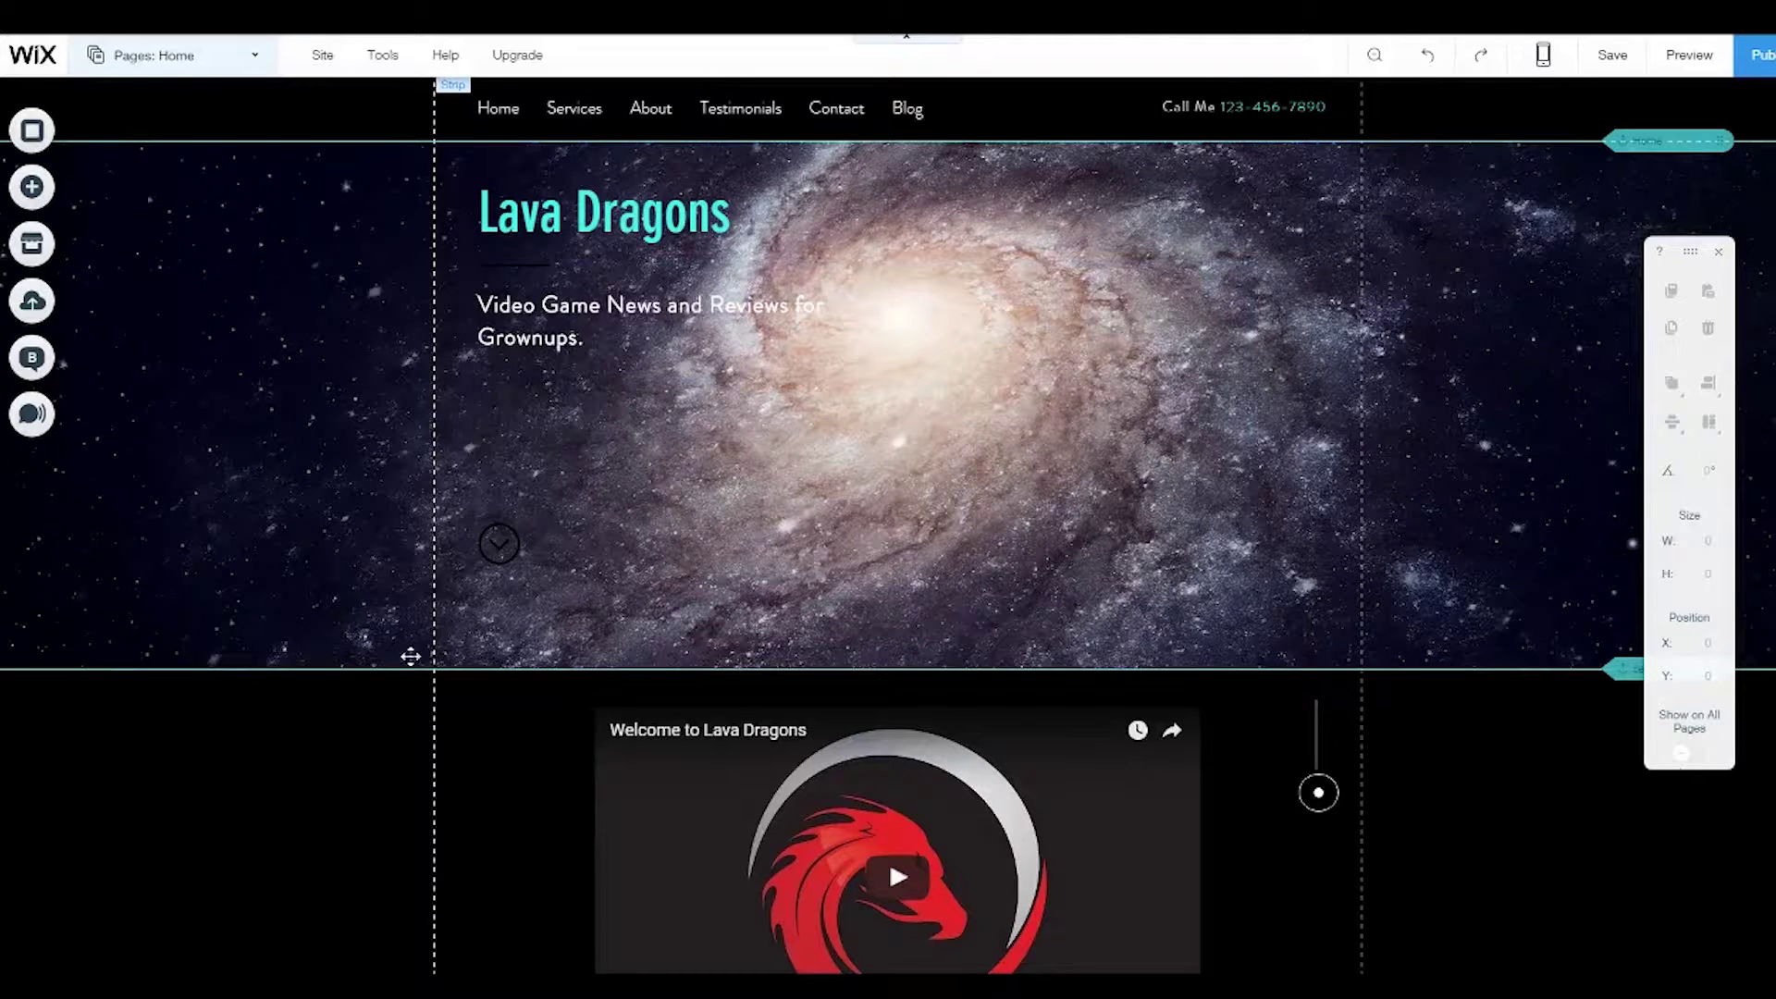
Look through the Home page's sections all the way down and return to its header.
scroll(410, 656, down, 12)
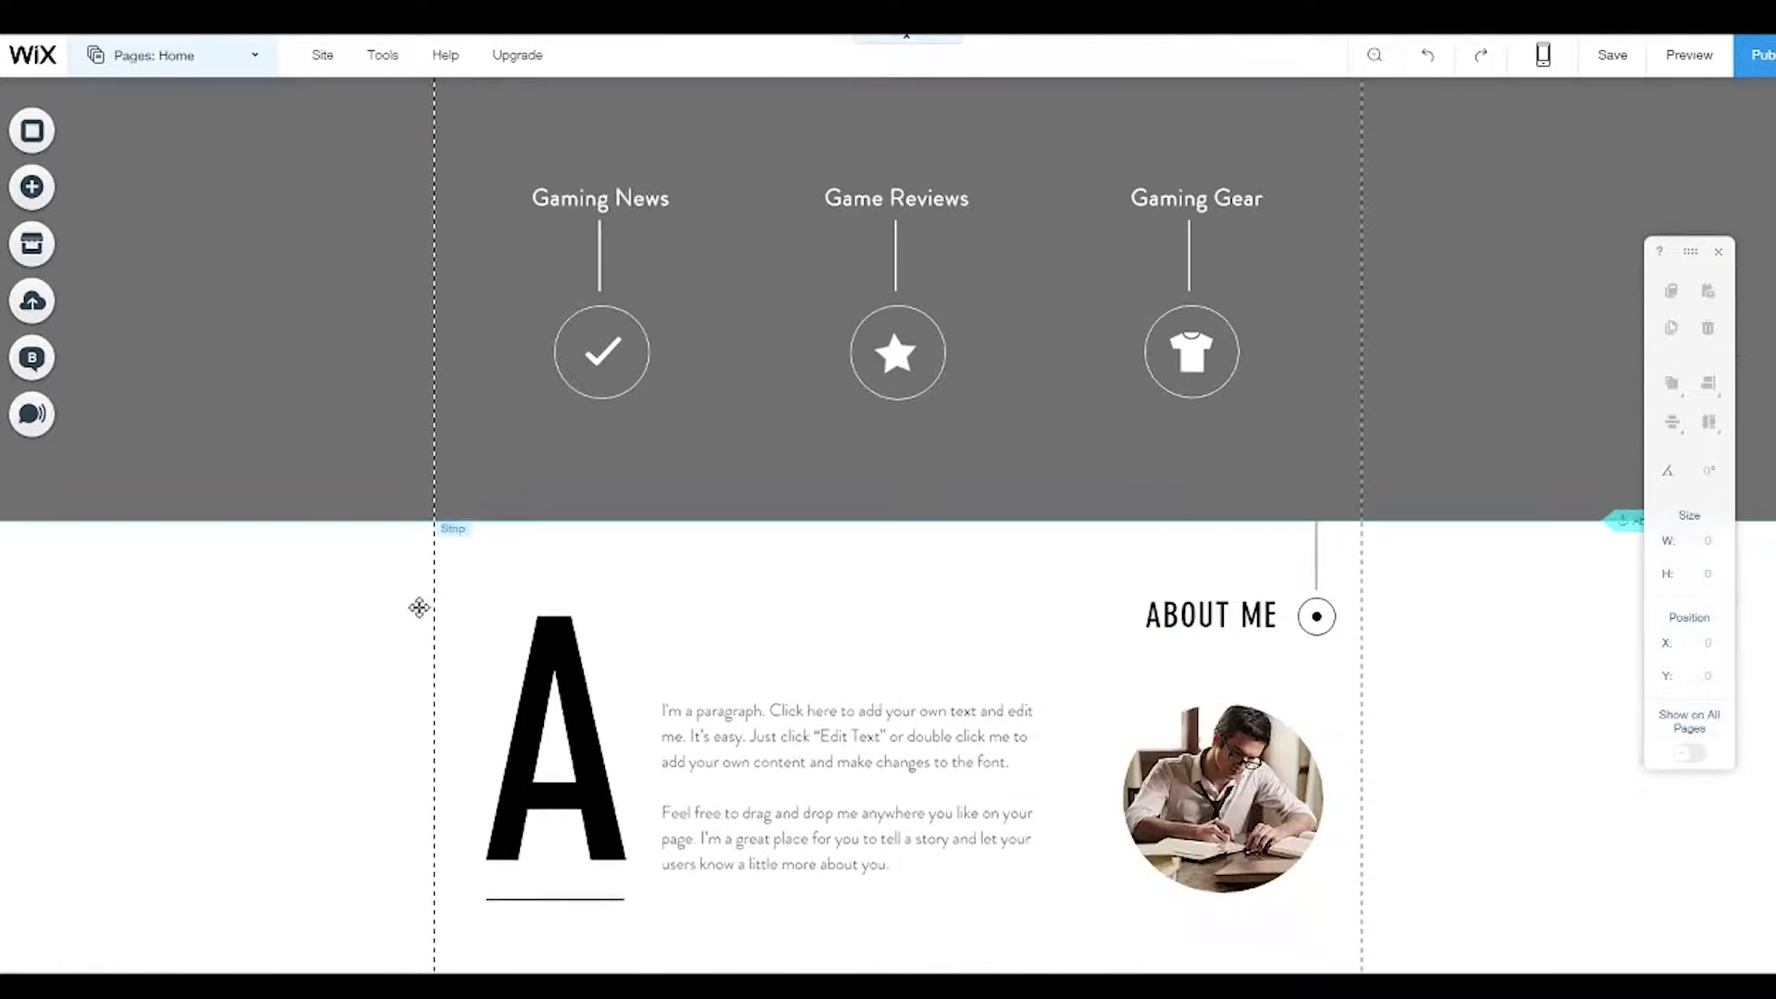
scroll(418, 608, down, 18)
scroll(430, 604, up, 20)
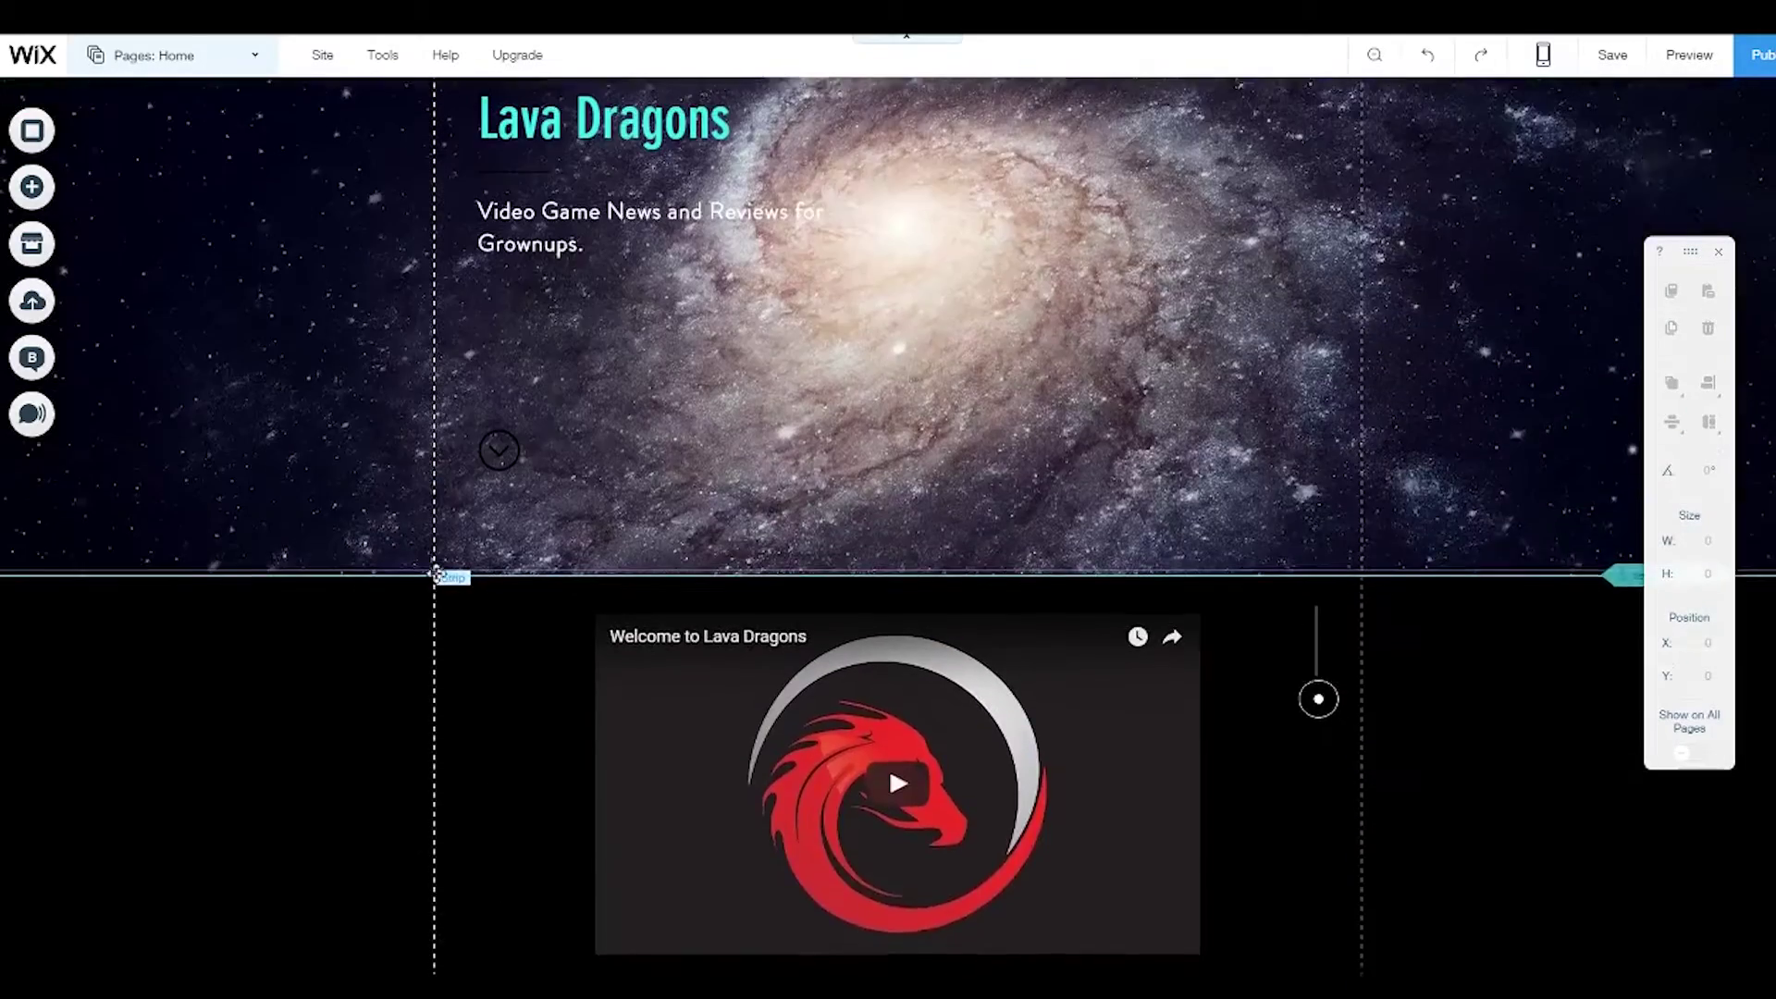
scroll(436, 573, up, 2)
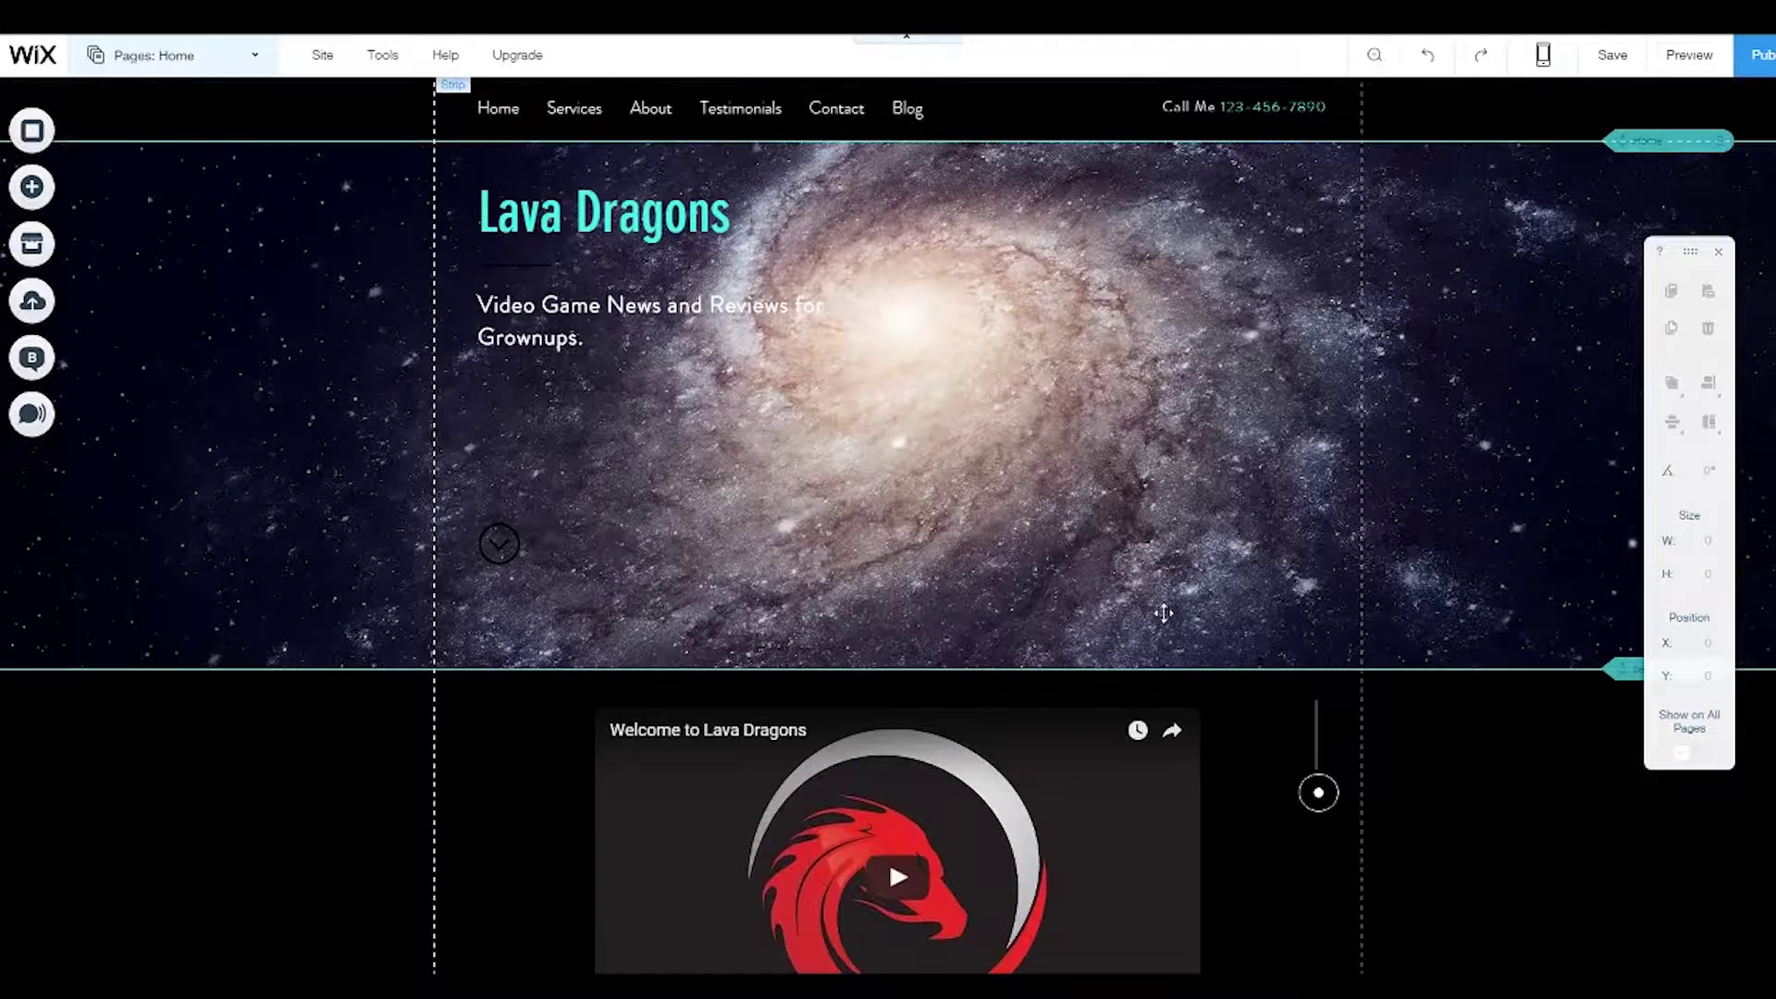
Show the list of site pages and bring up the live site.
click(262, 57)
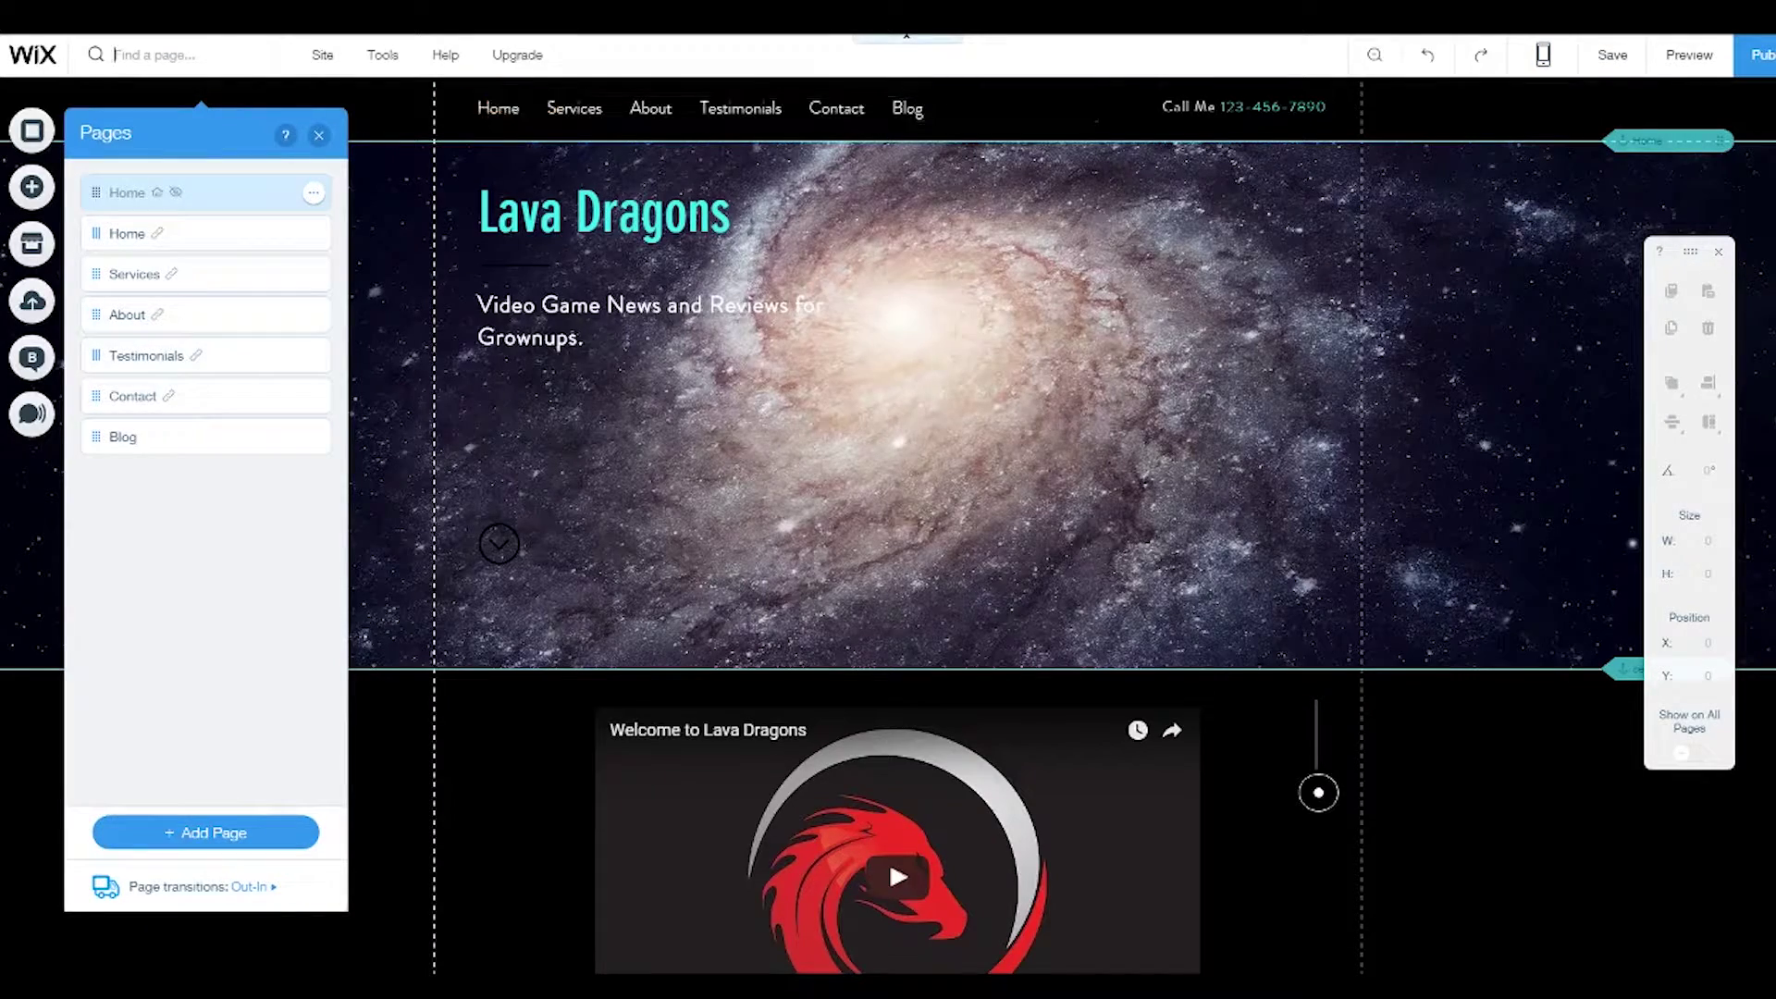
click(1689, 55)
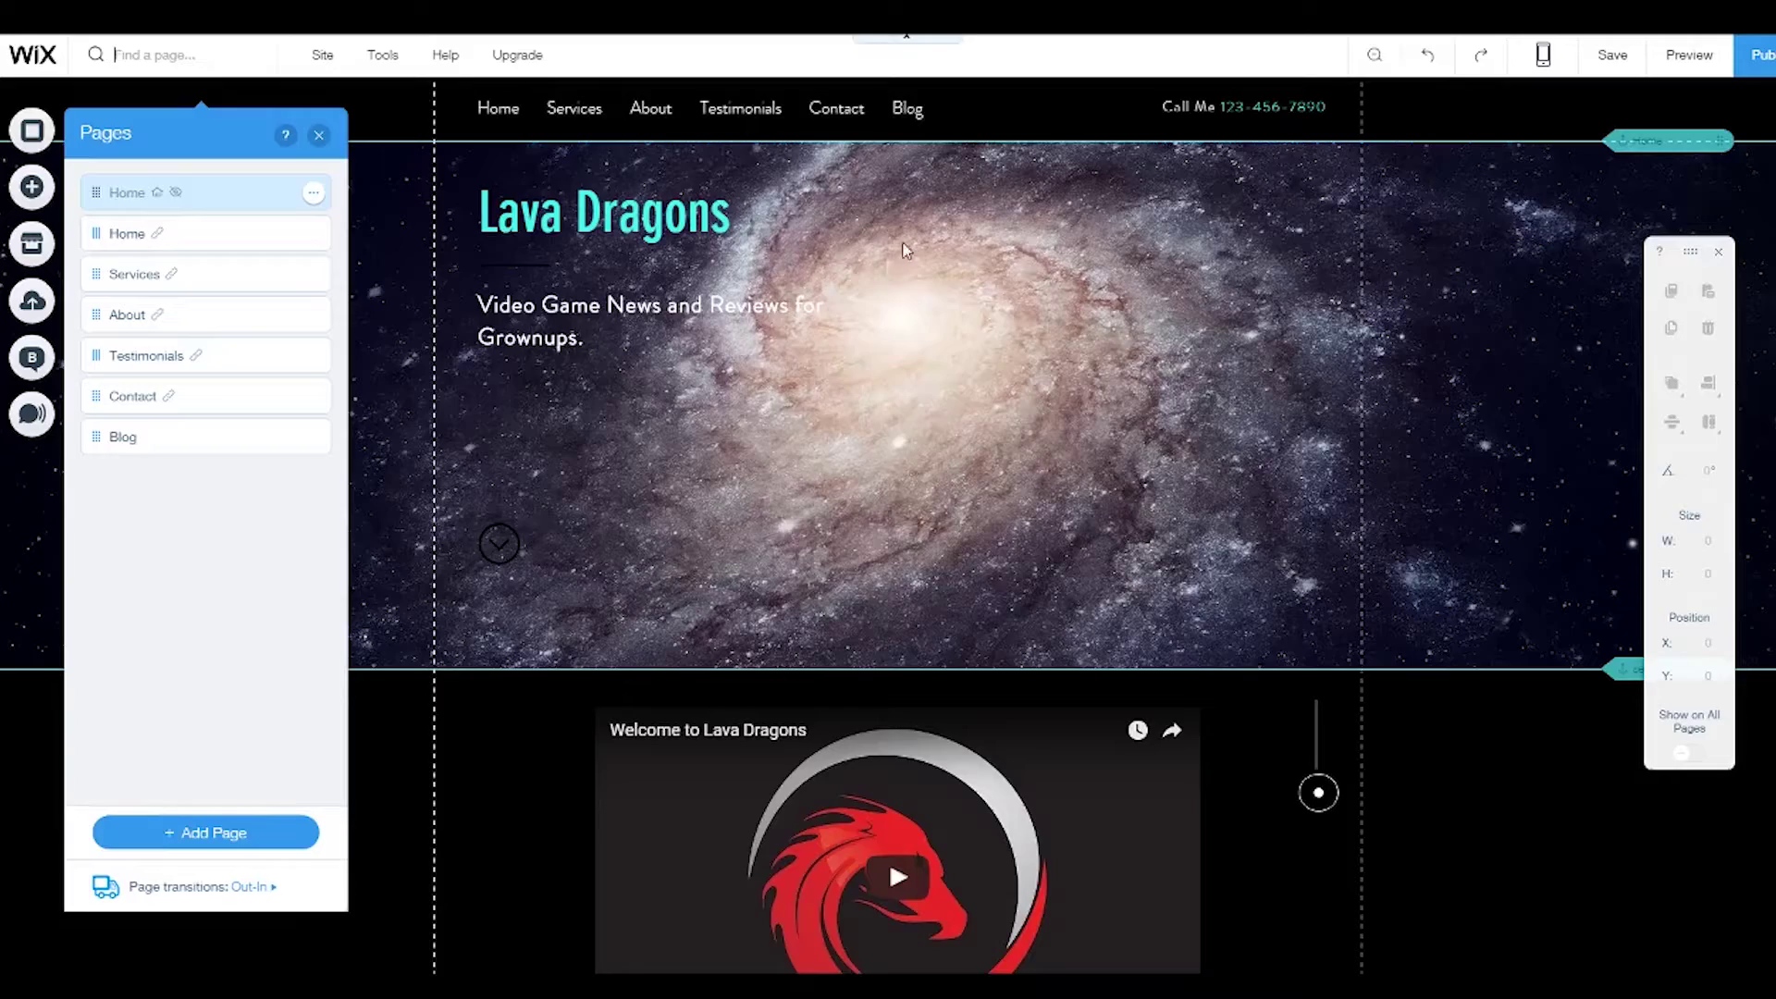
click(1757, 89)
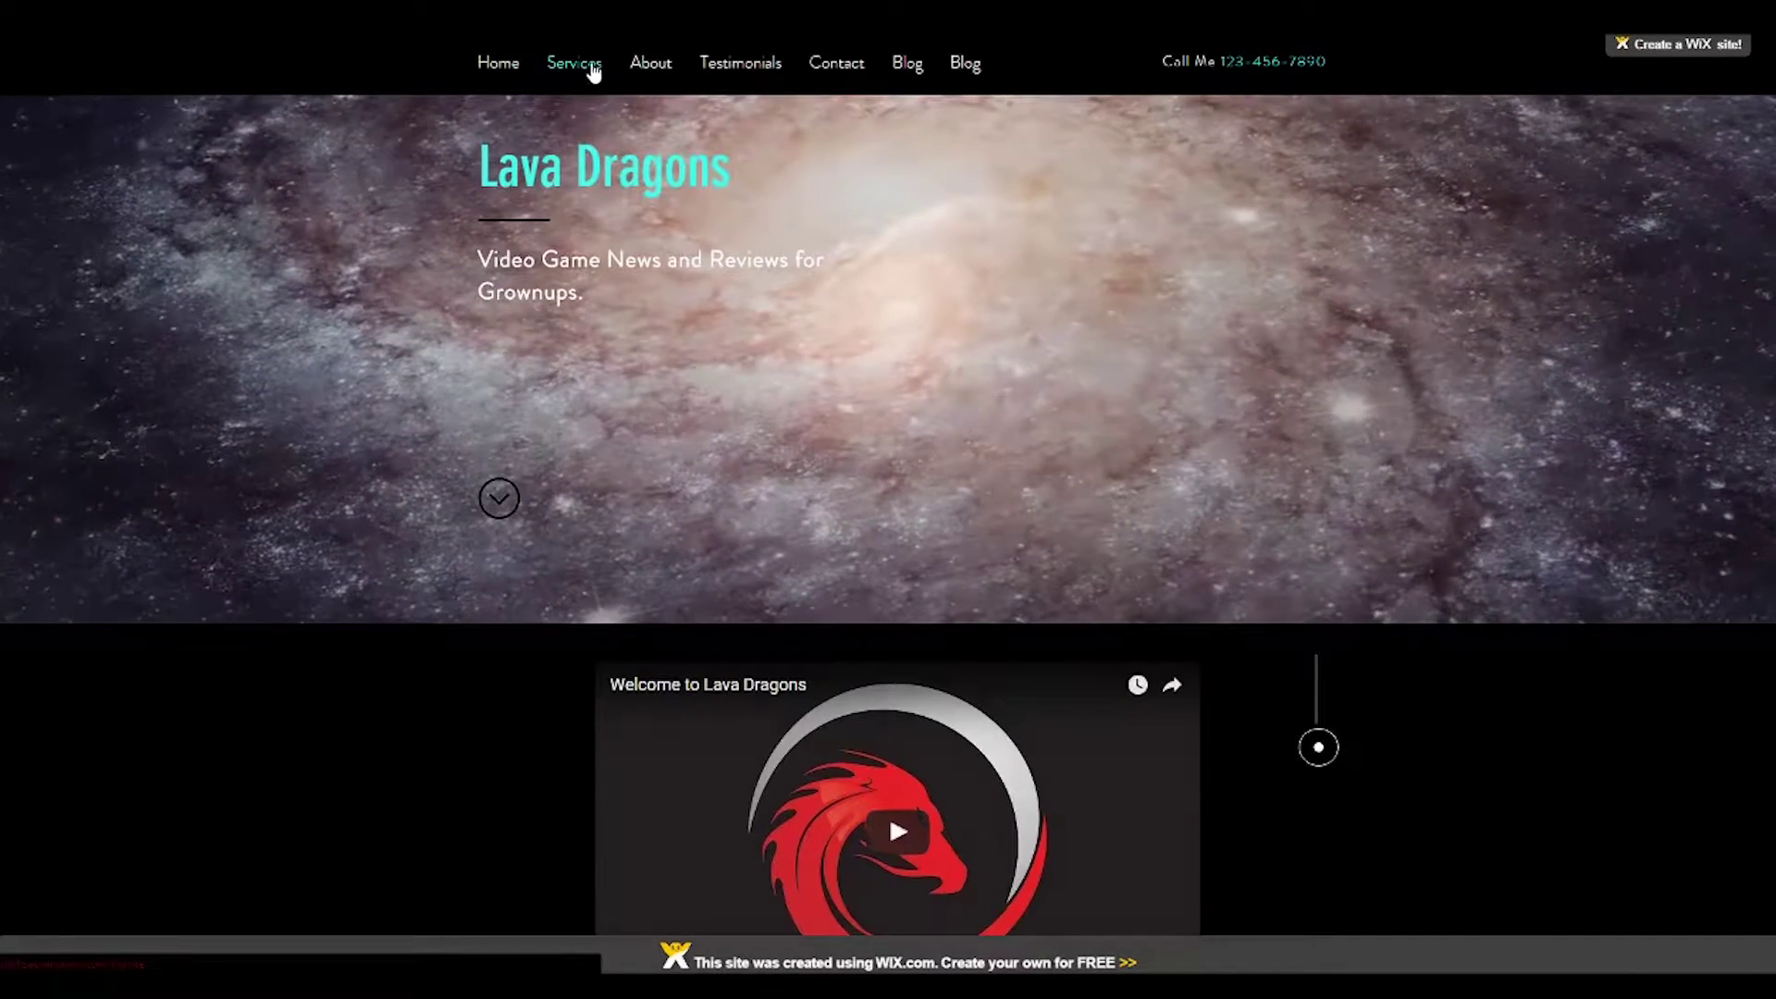
Follow the live site's Services and About menu links and look through the sections they lead to.
click(592, 66)
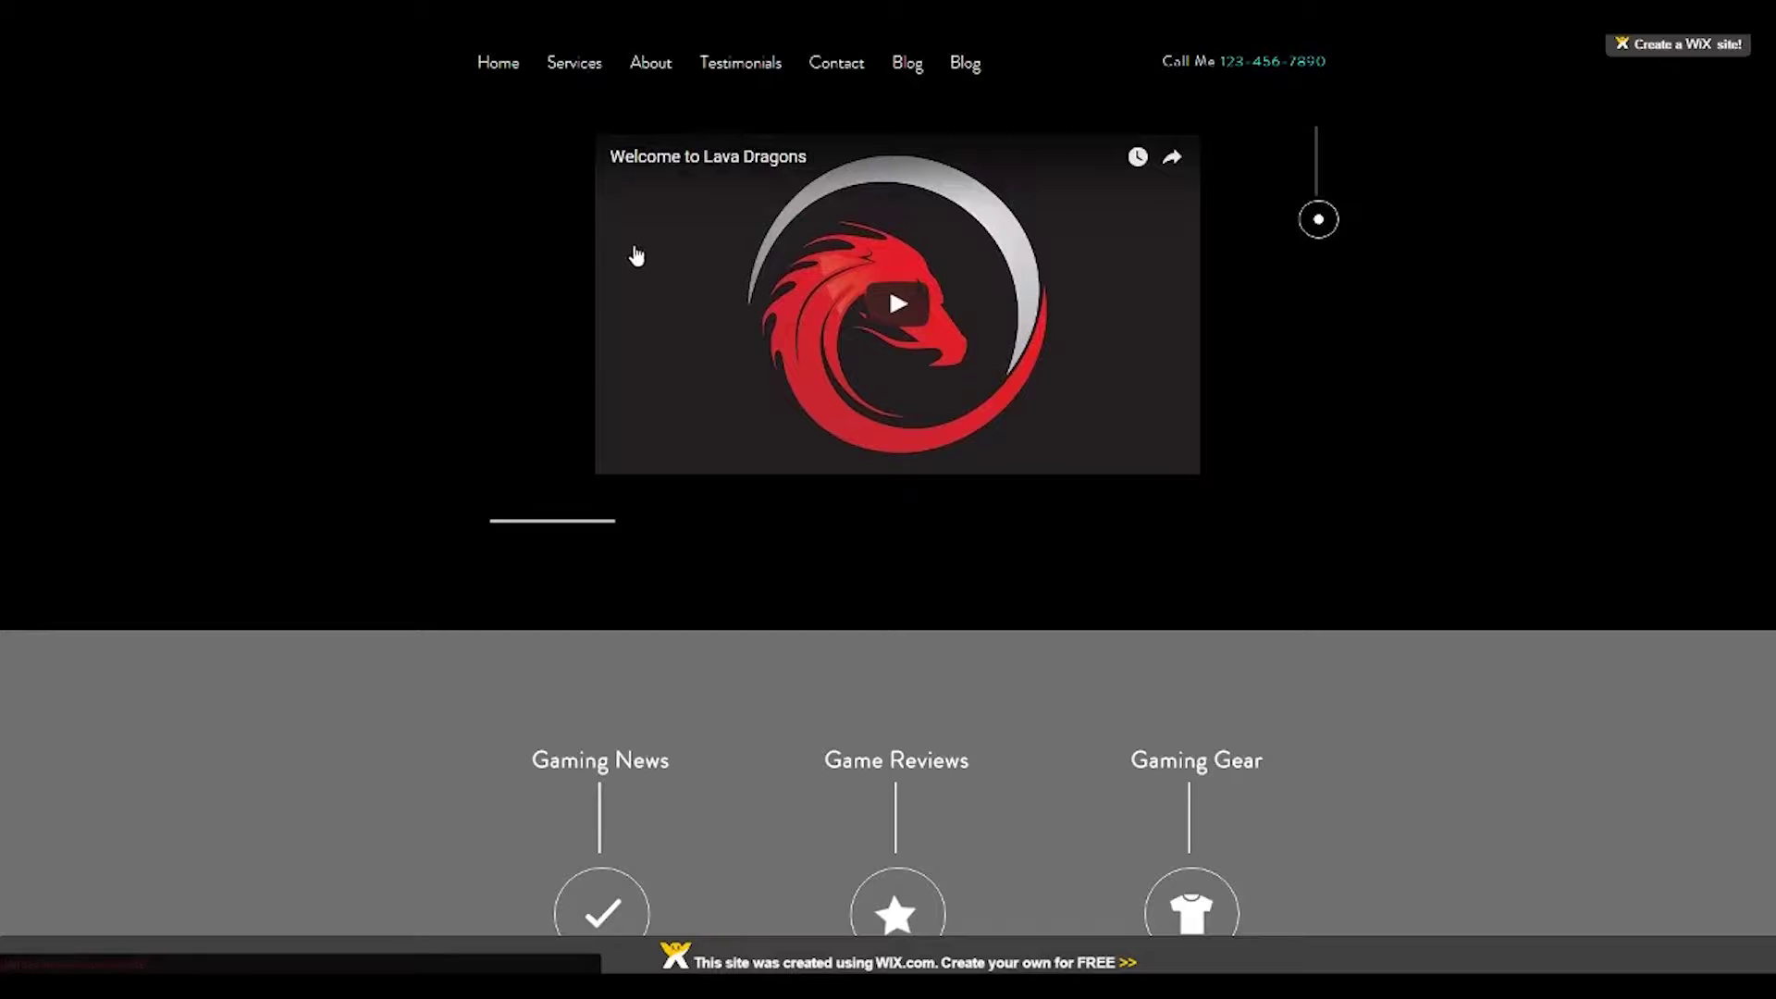
scroll(587, 451, up, 1)
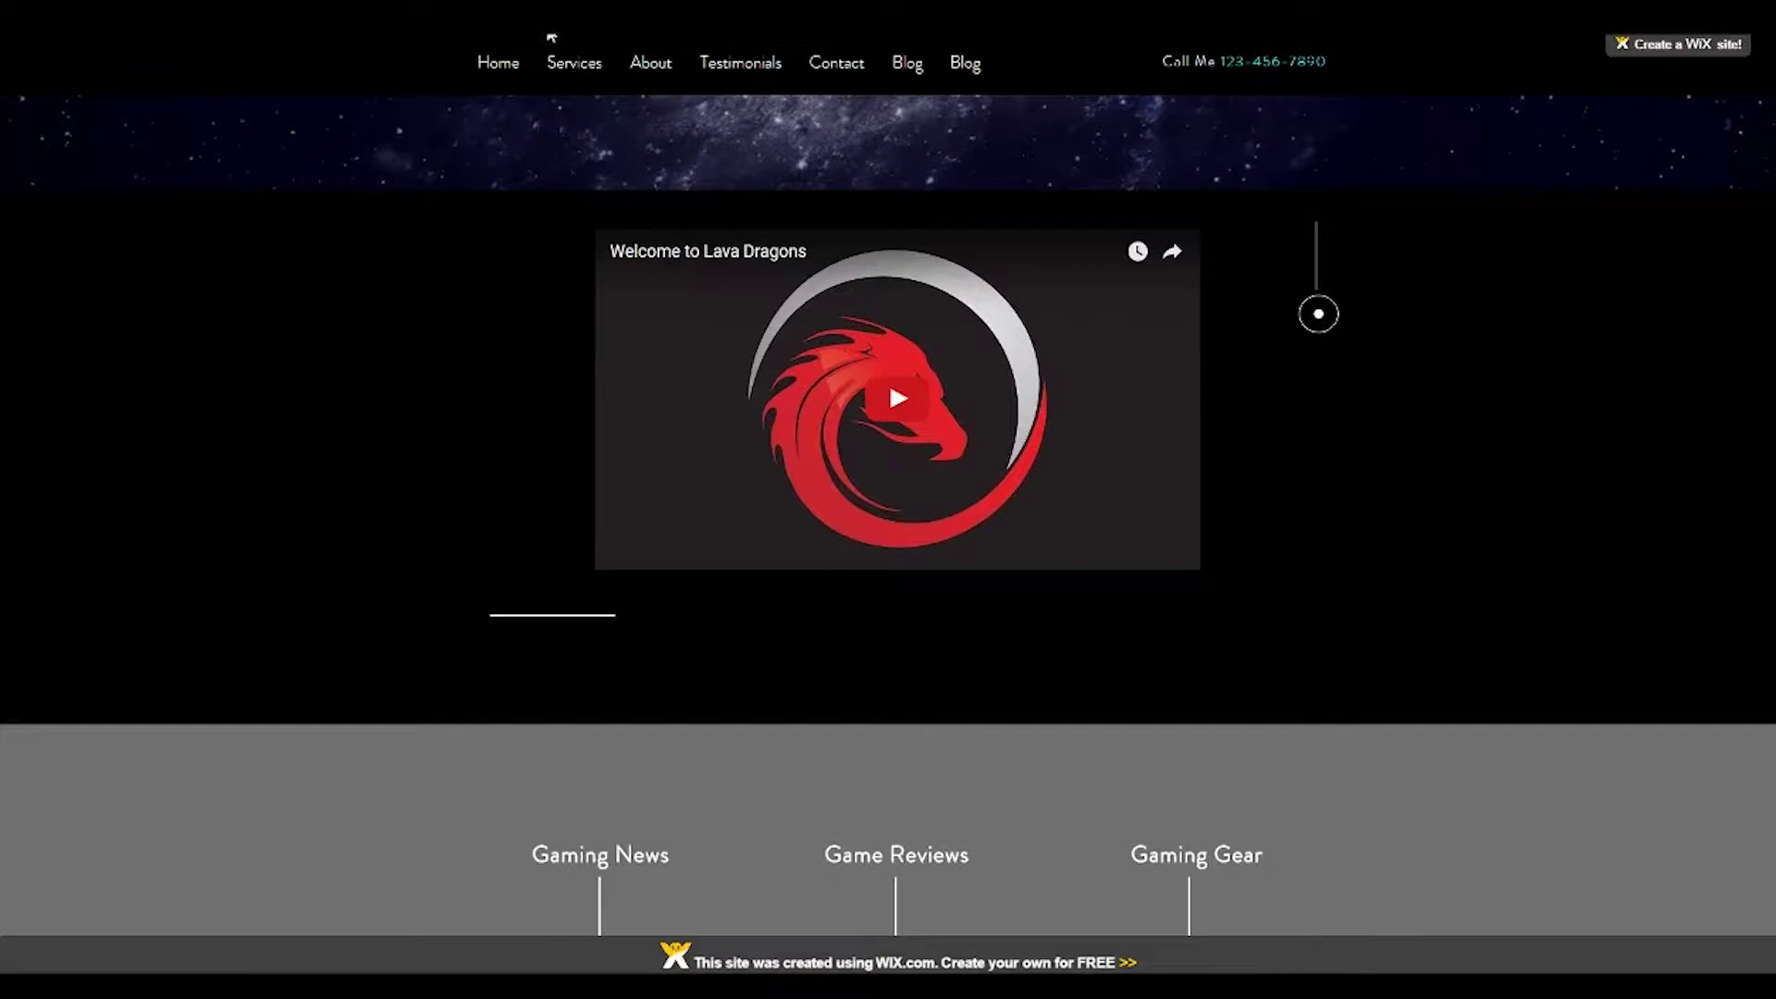
click(659, 70)
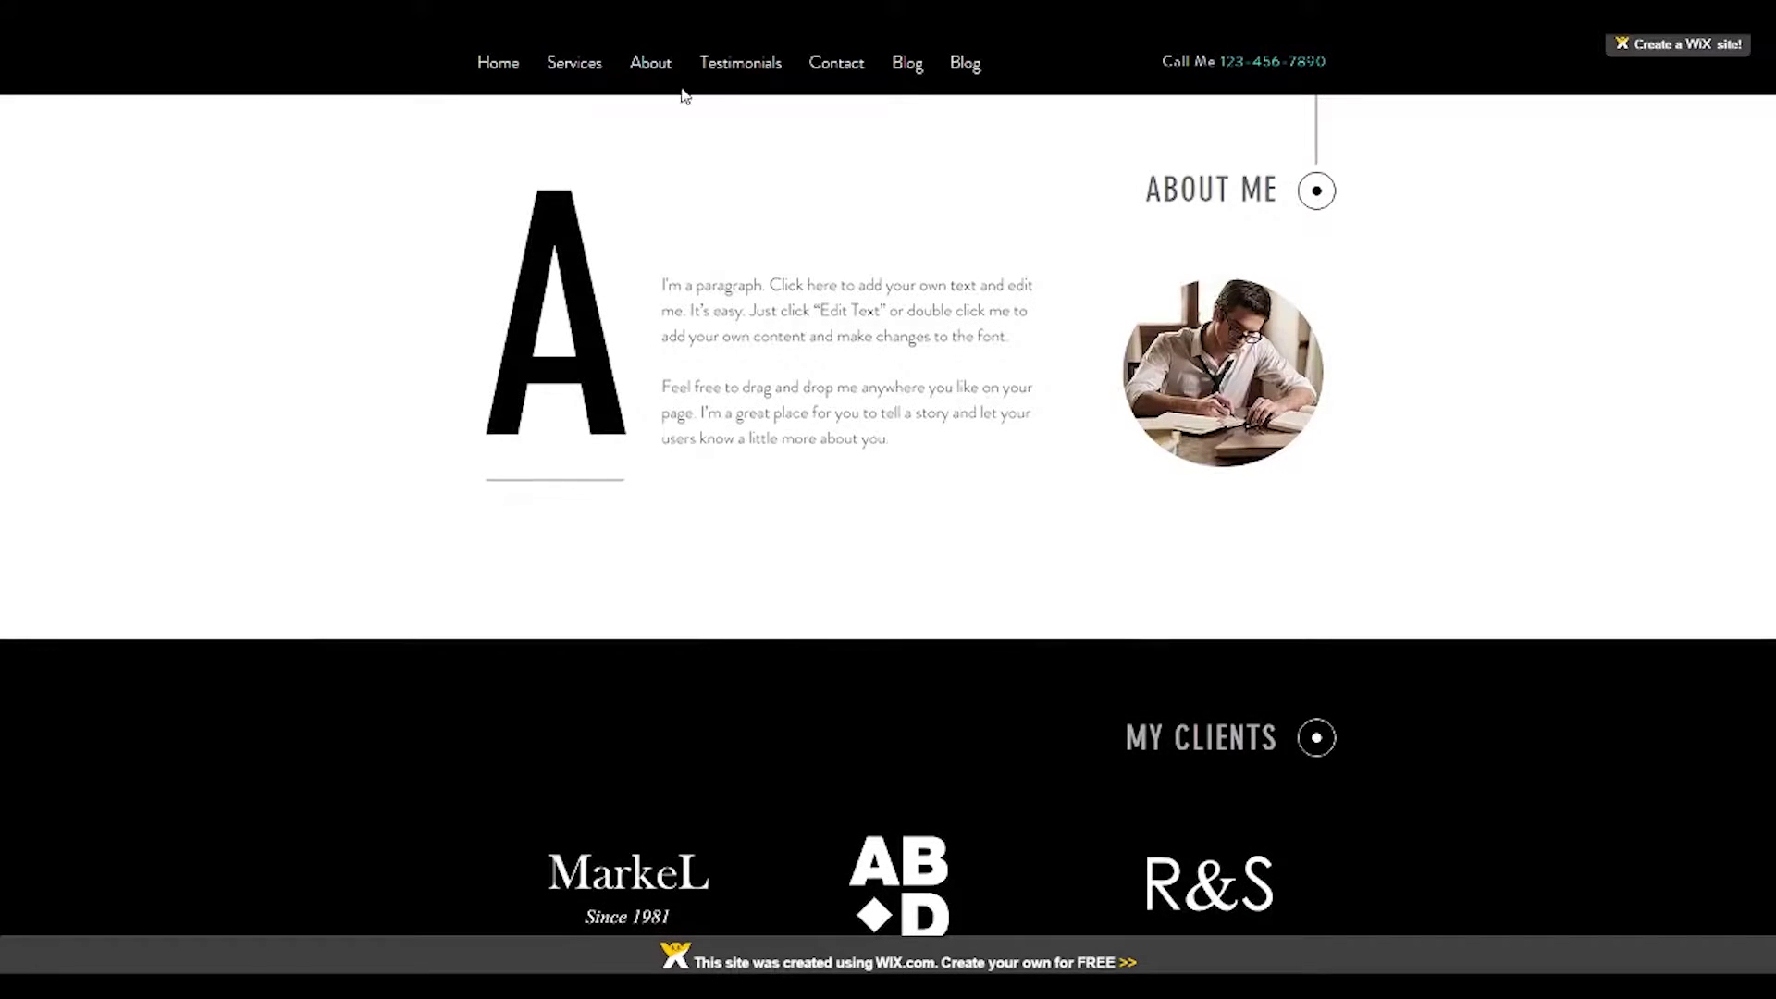
scroll(375, 371, down, 2)
scroll(370, 365, down, 8)
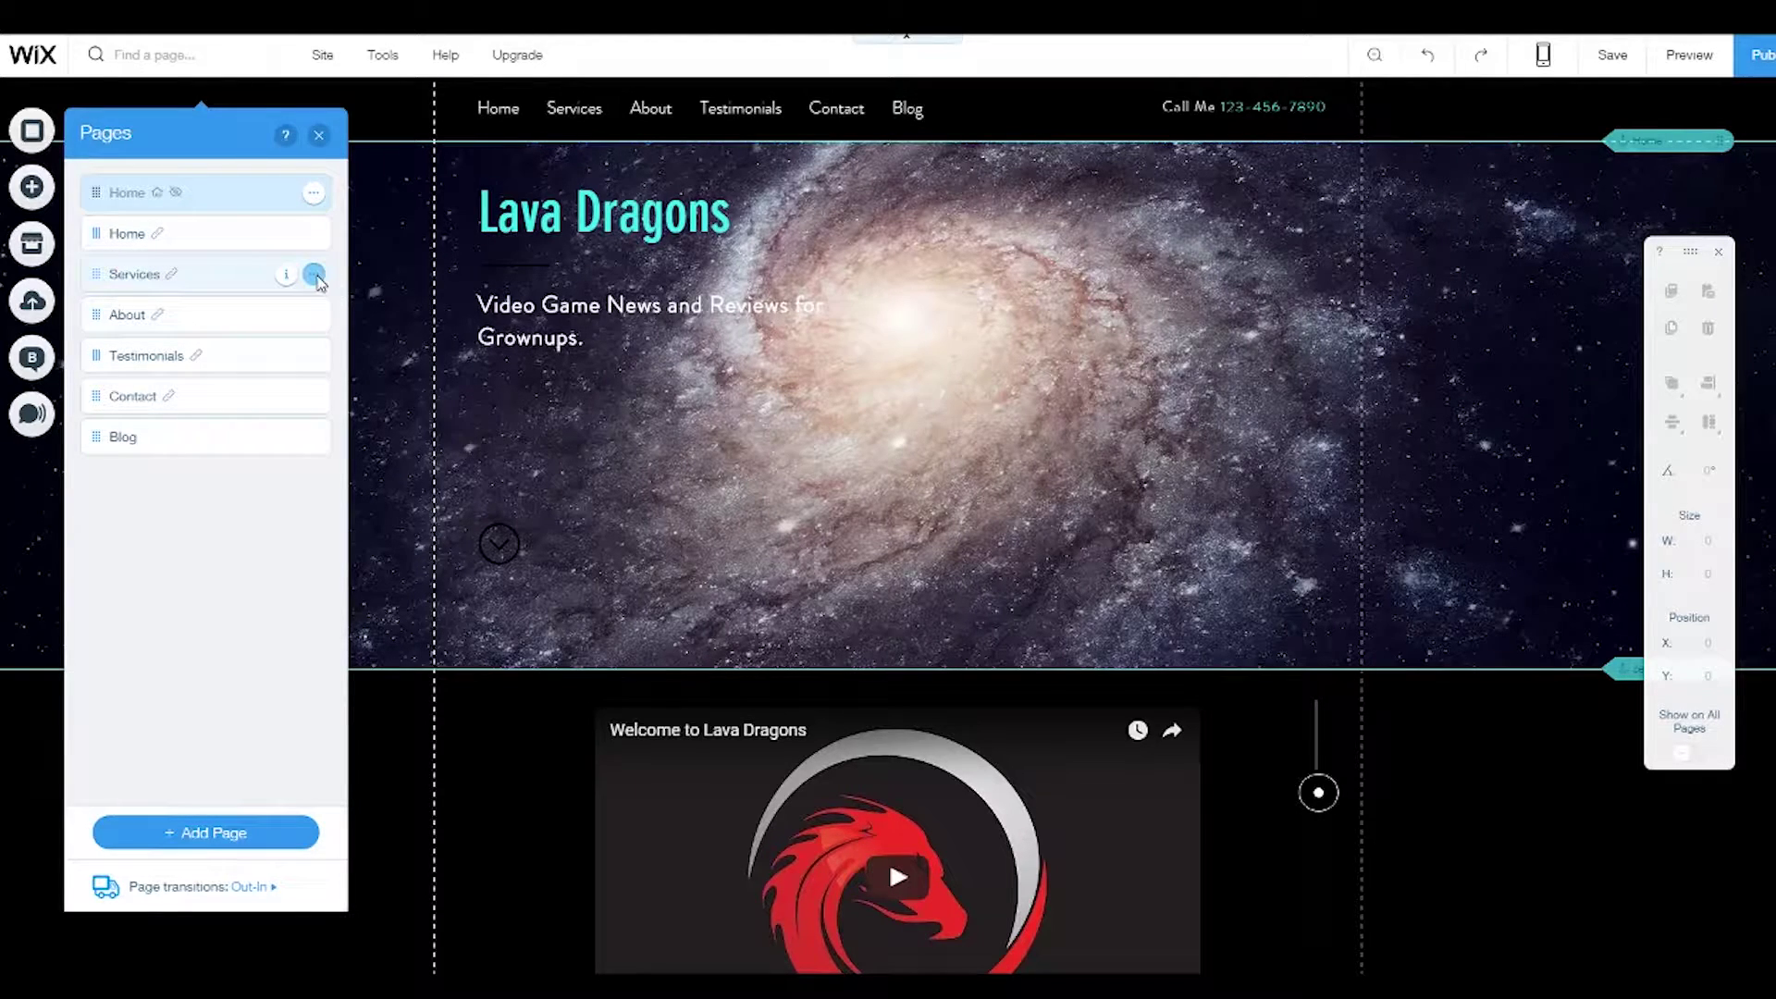
Check the options for the Services link and the kinds of pages that can be added, and close the page list.
click(316, 276)
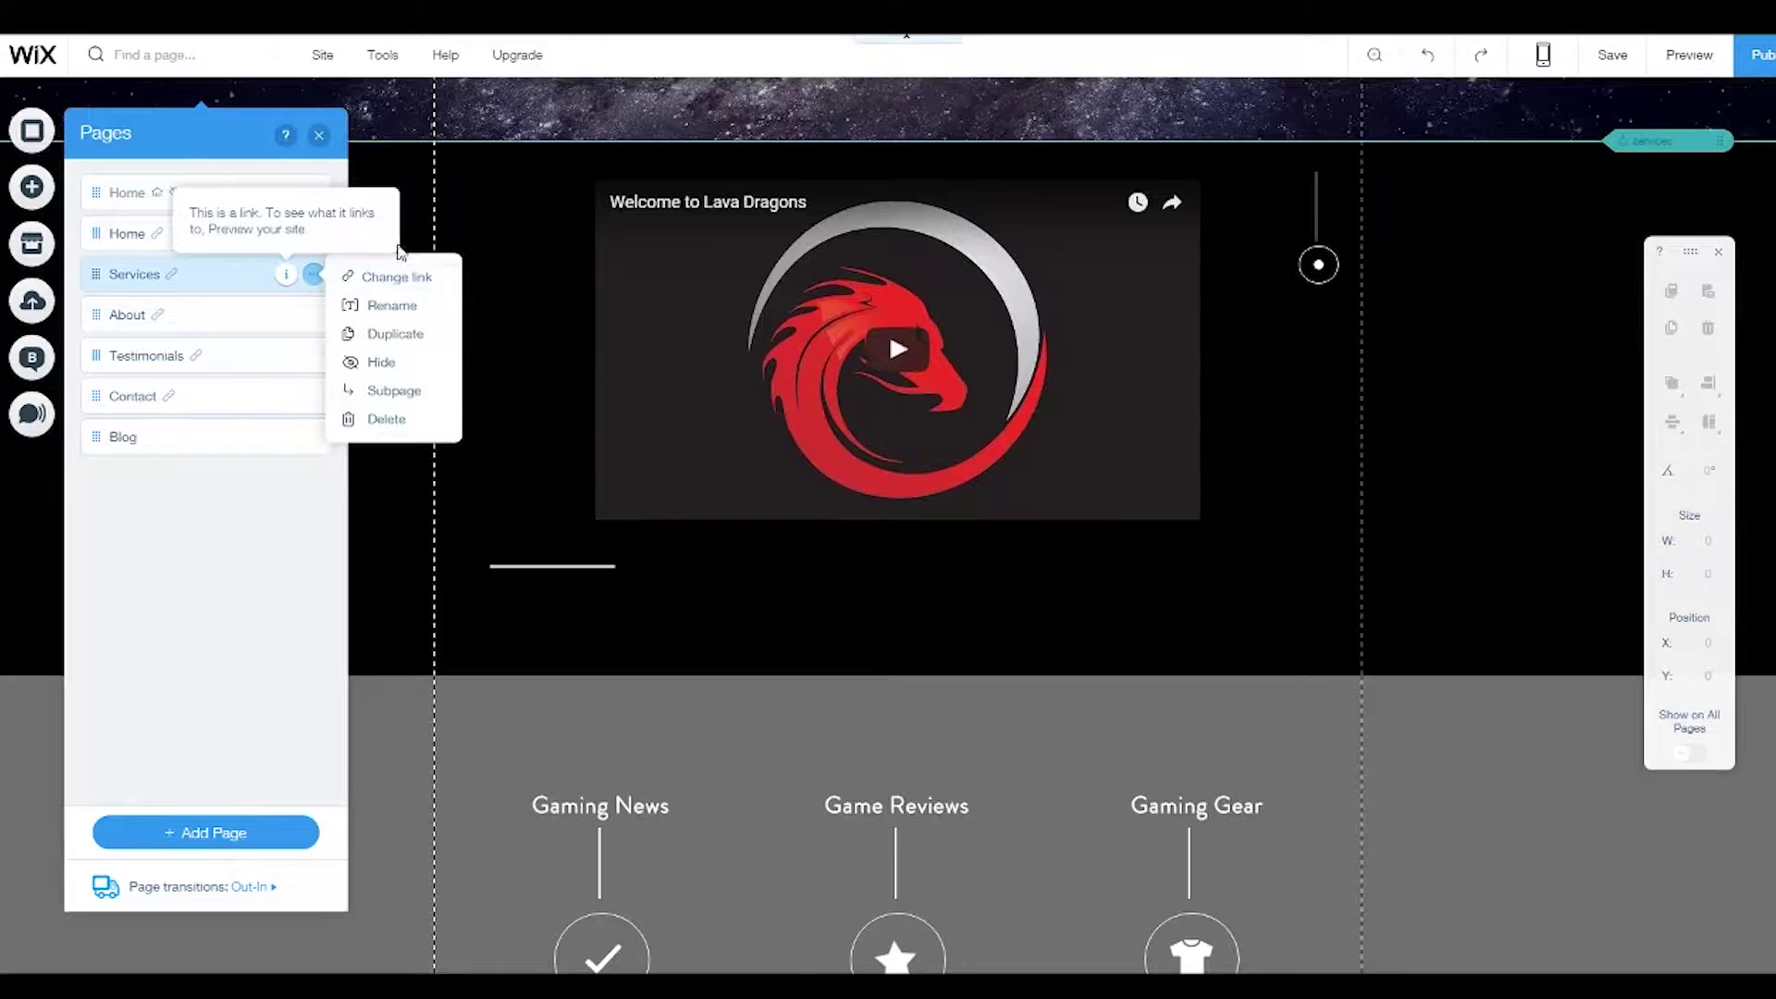
click(535, 222)
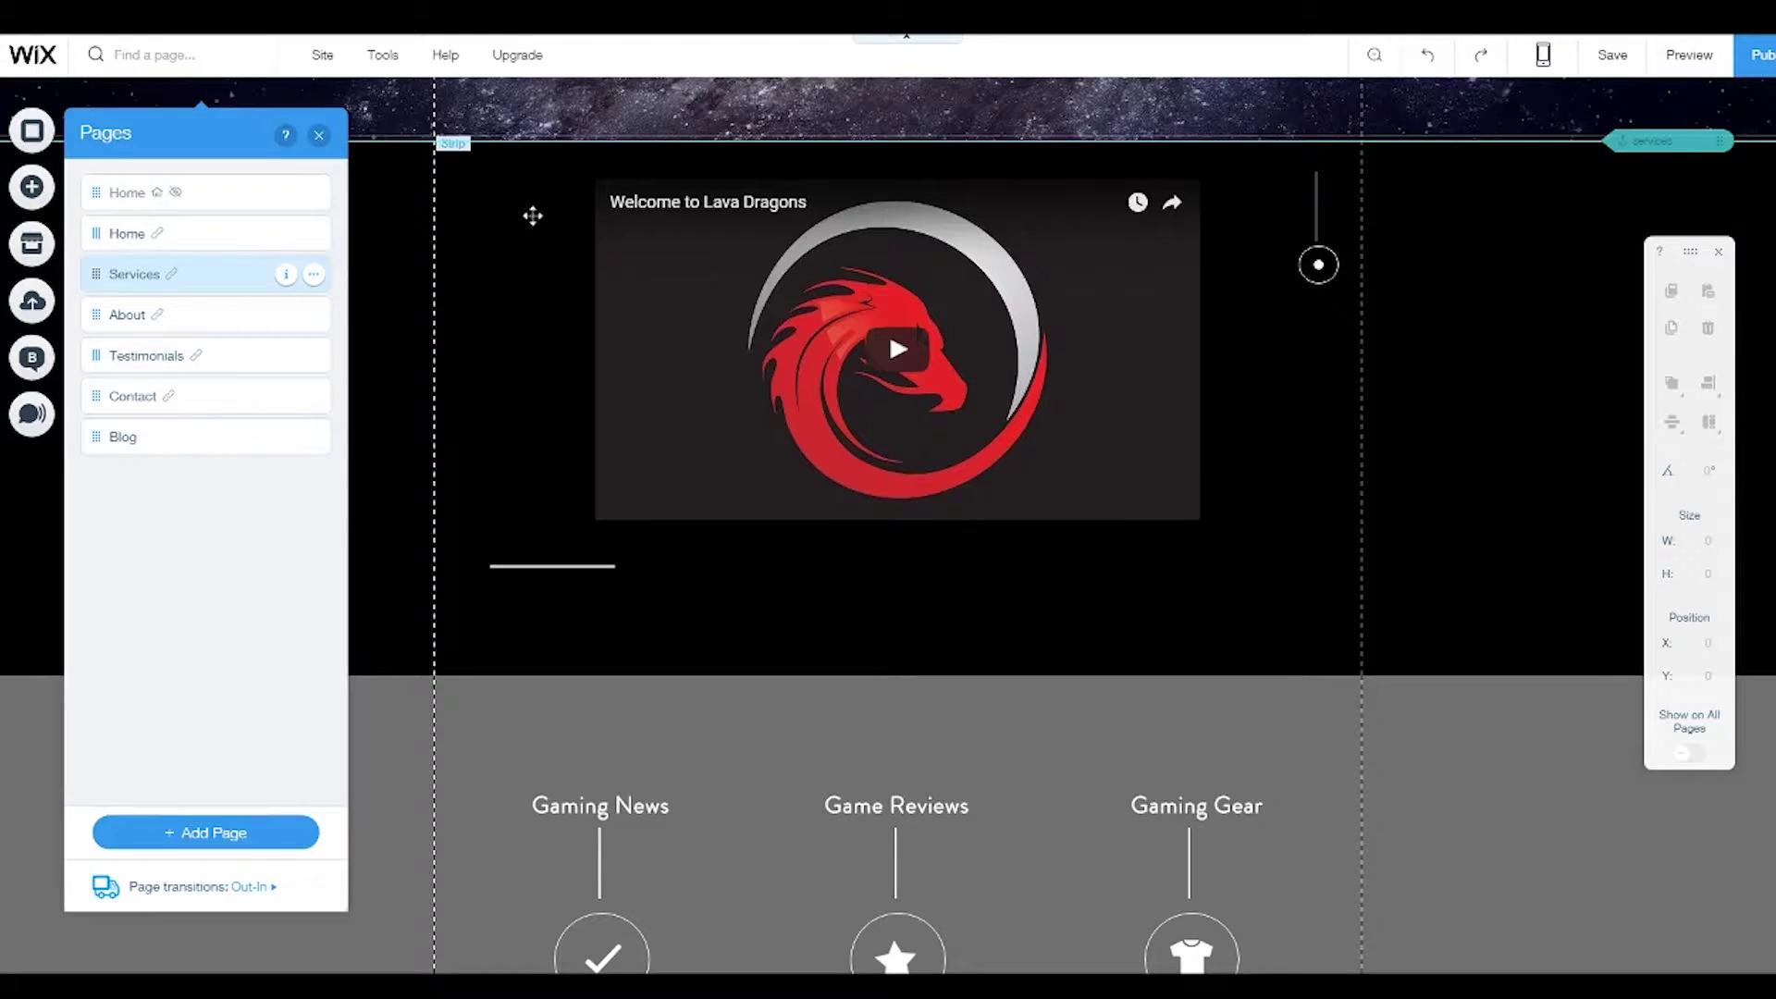
click(222, 845)
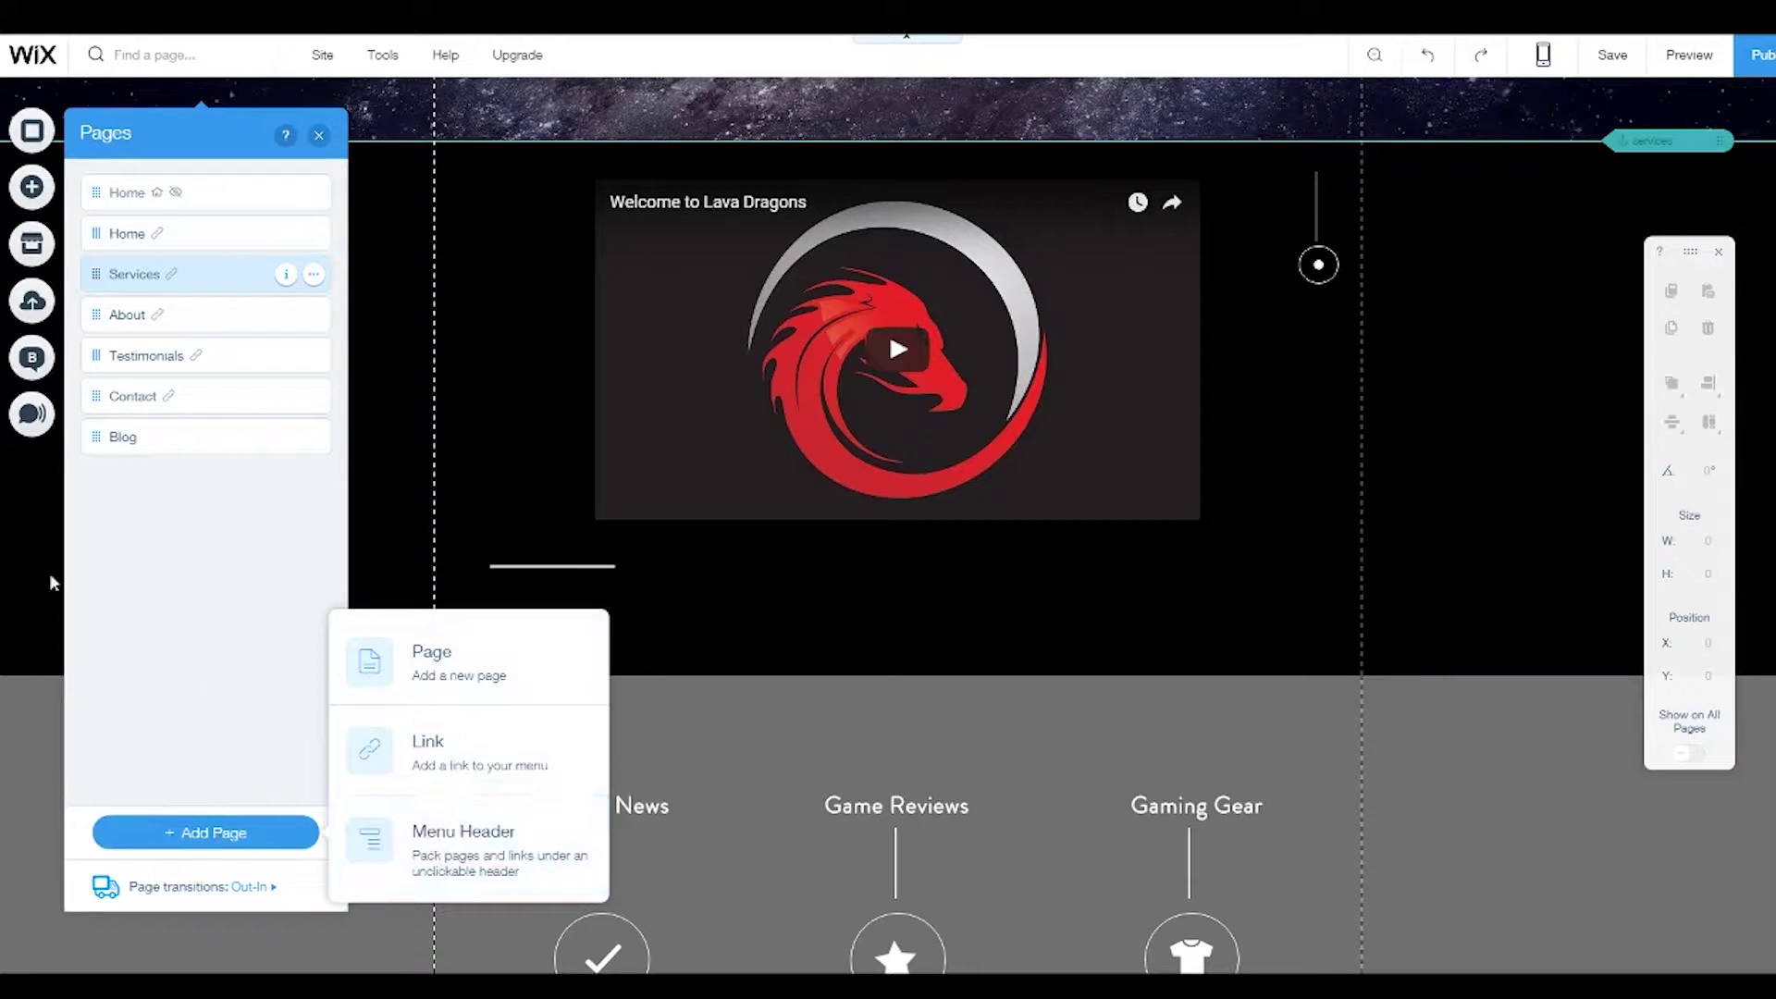
click(140, 513)
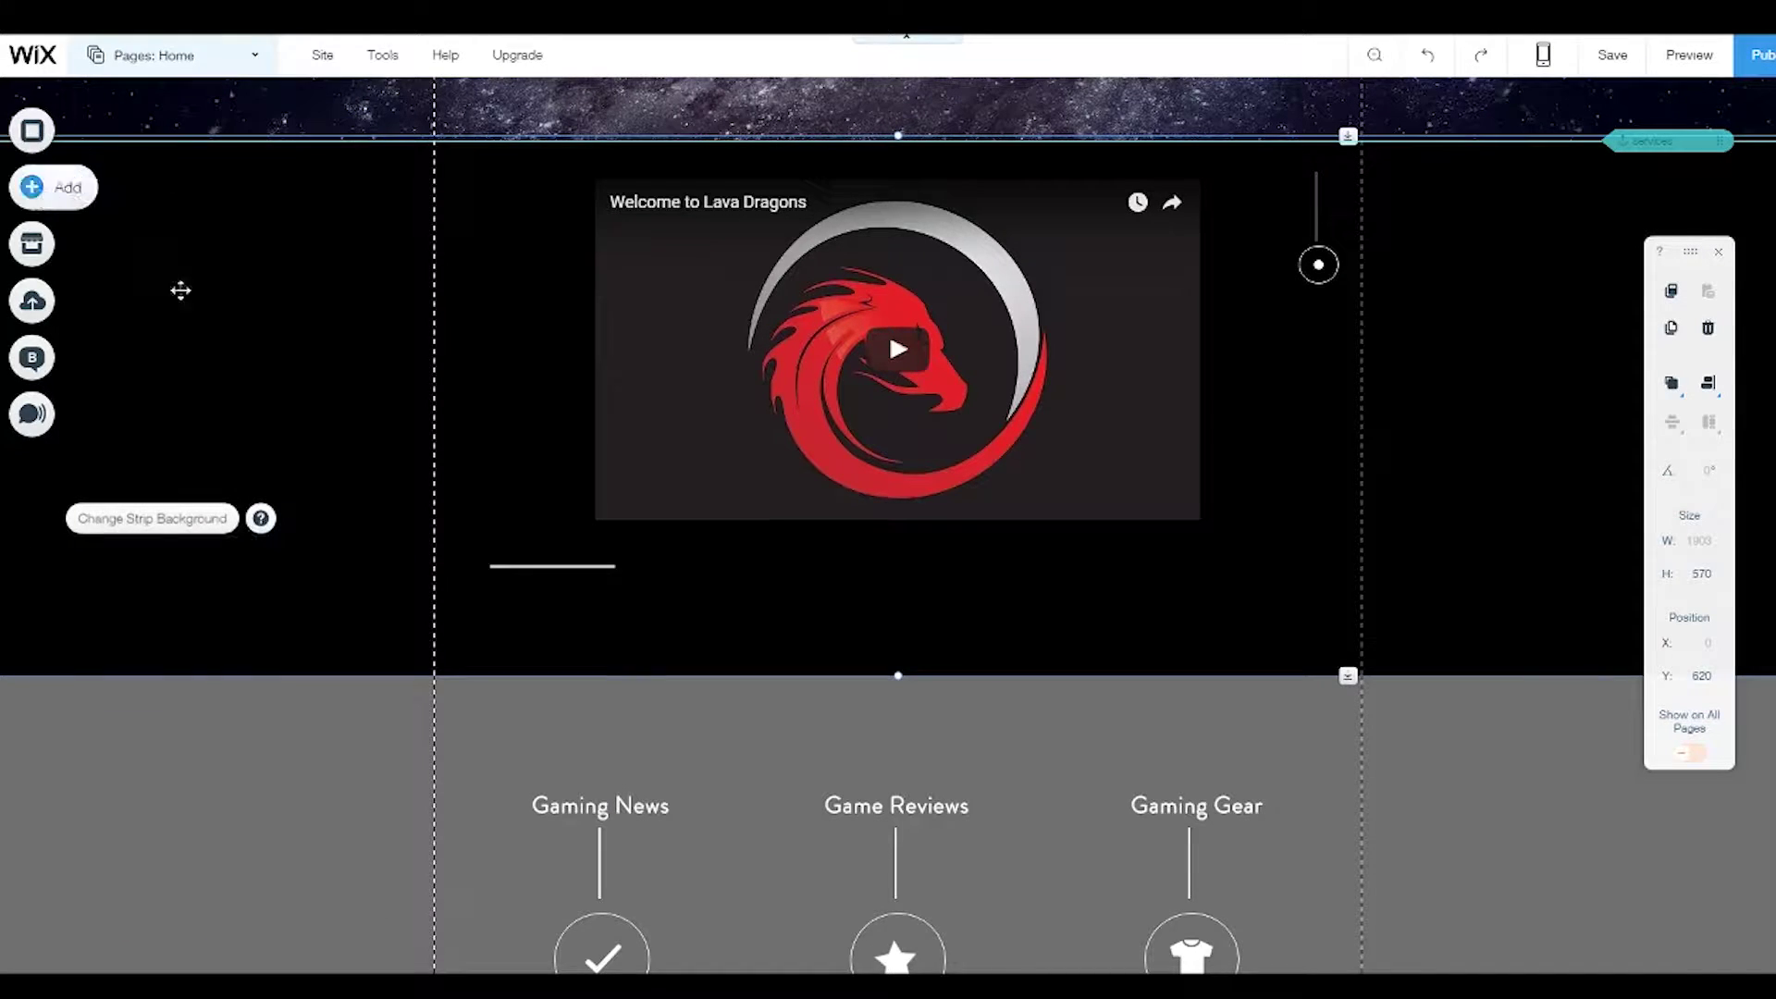
Open the page background settings, preview the preset backgrounds and the image library, and leave without choosing an image.
scroll(238, 364, up, 5)
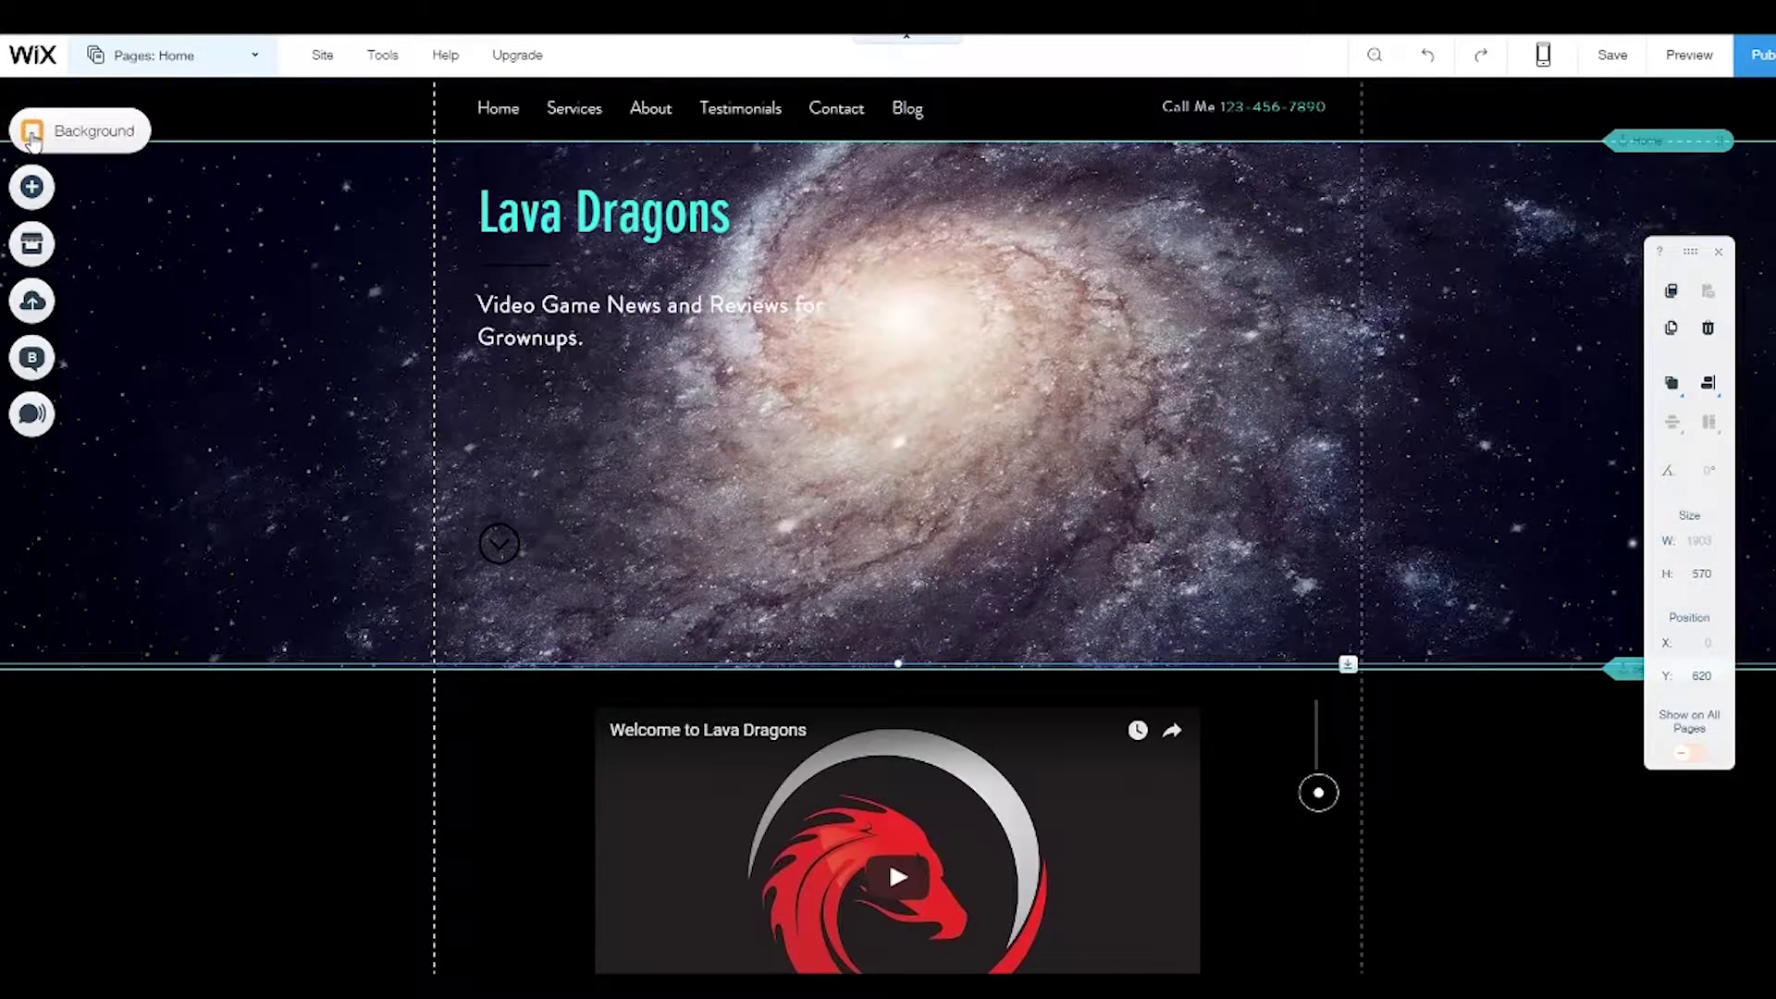
click(33, 134)
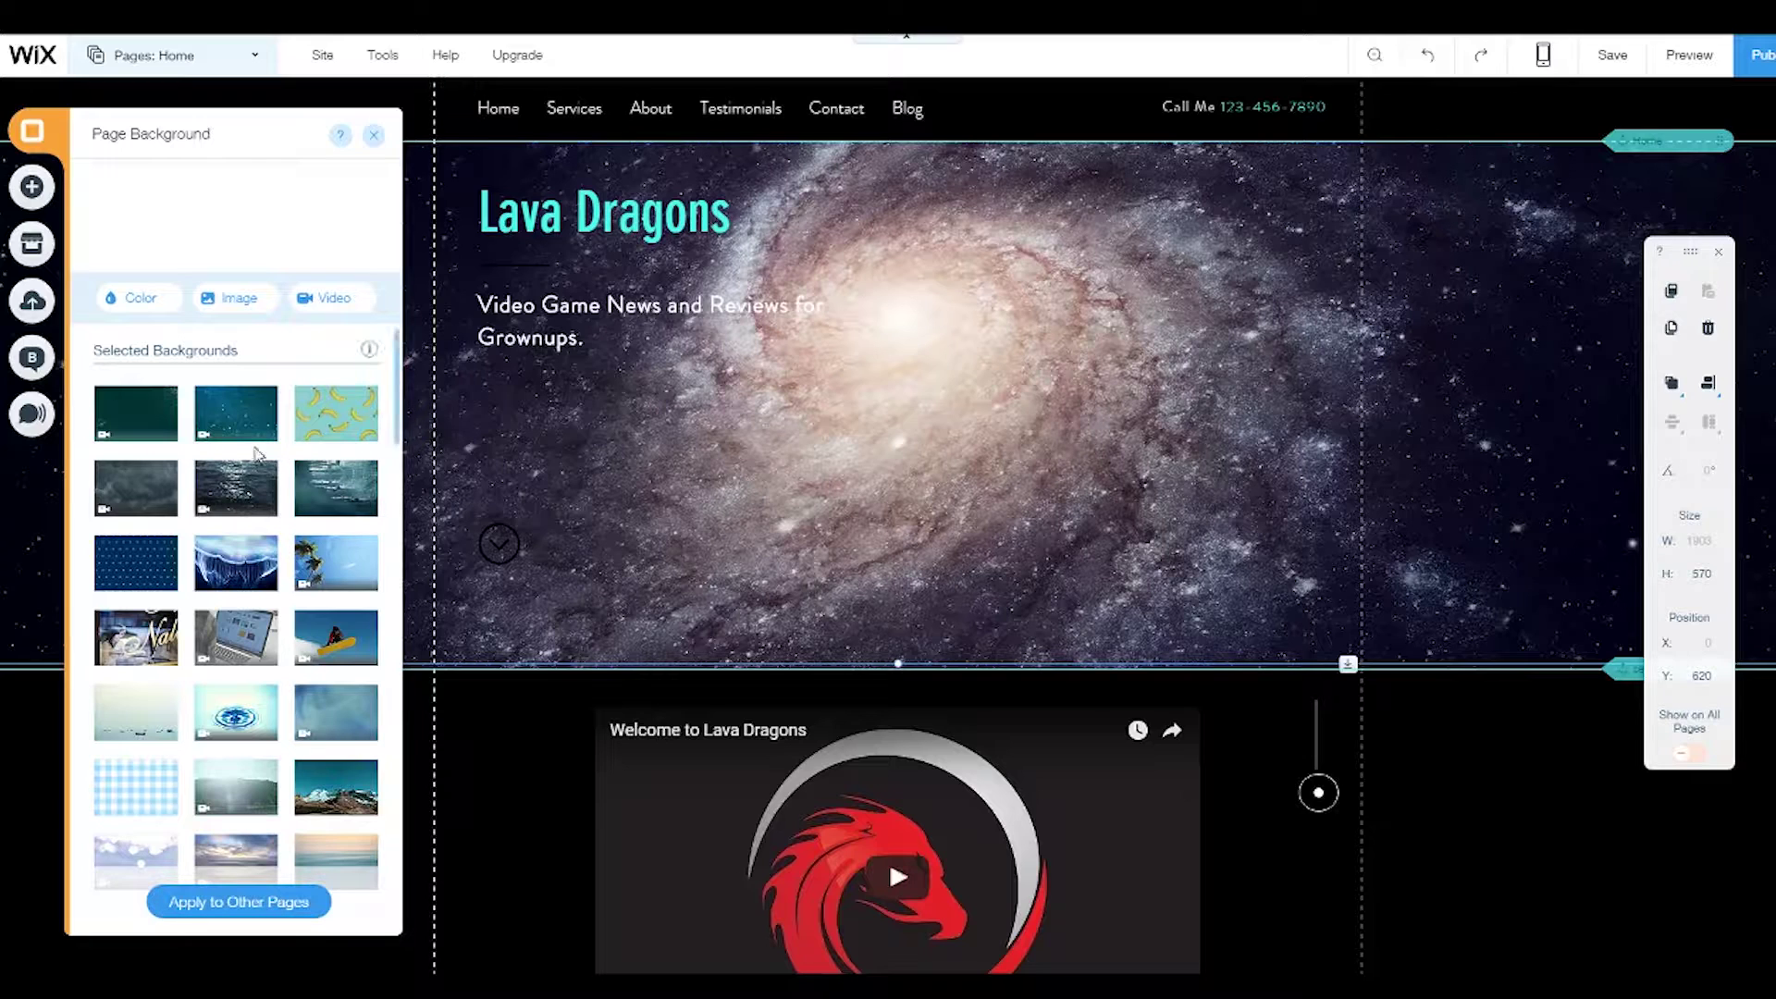
mouse_move(136, 418)
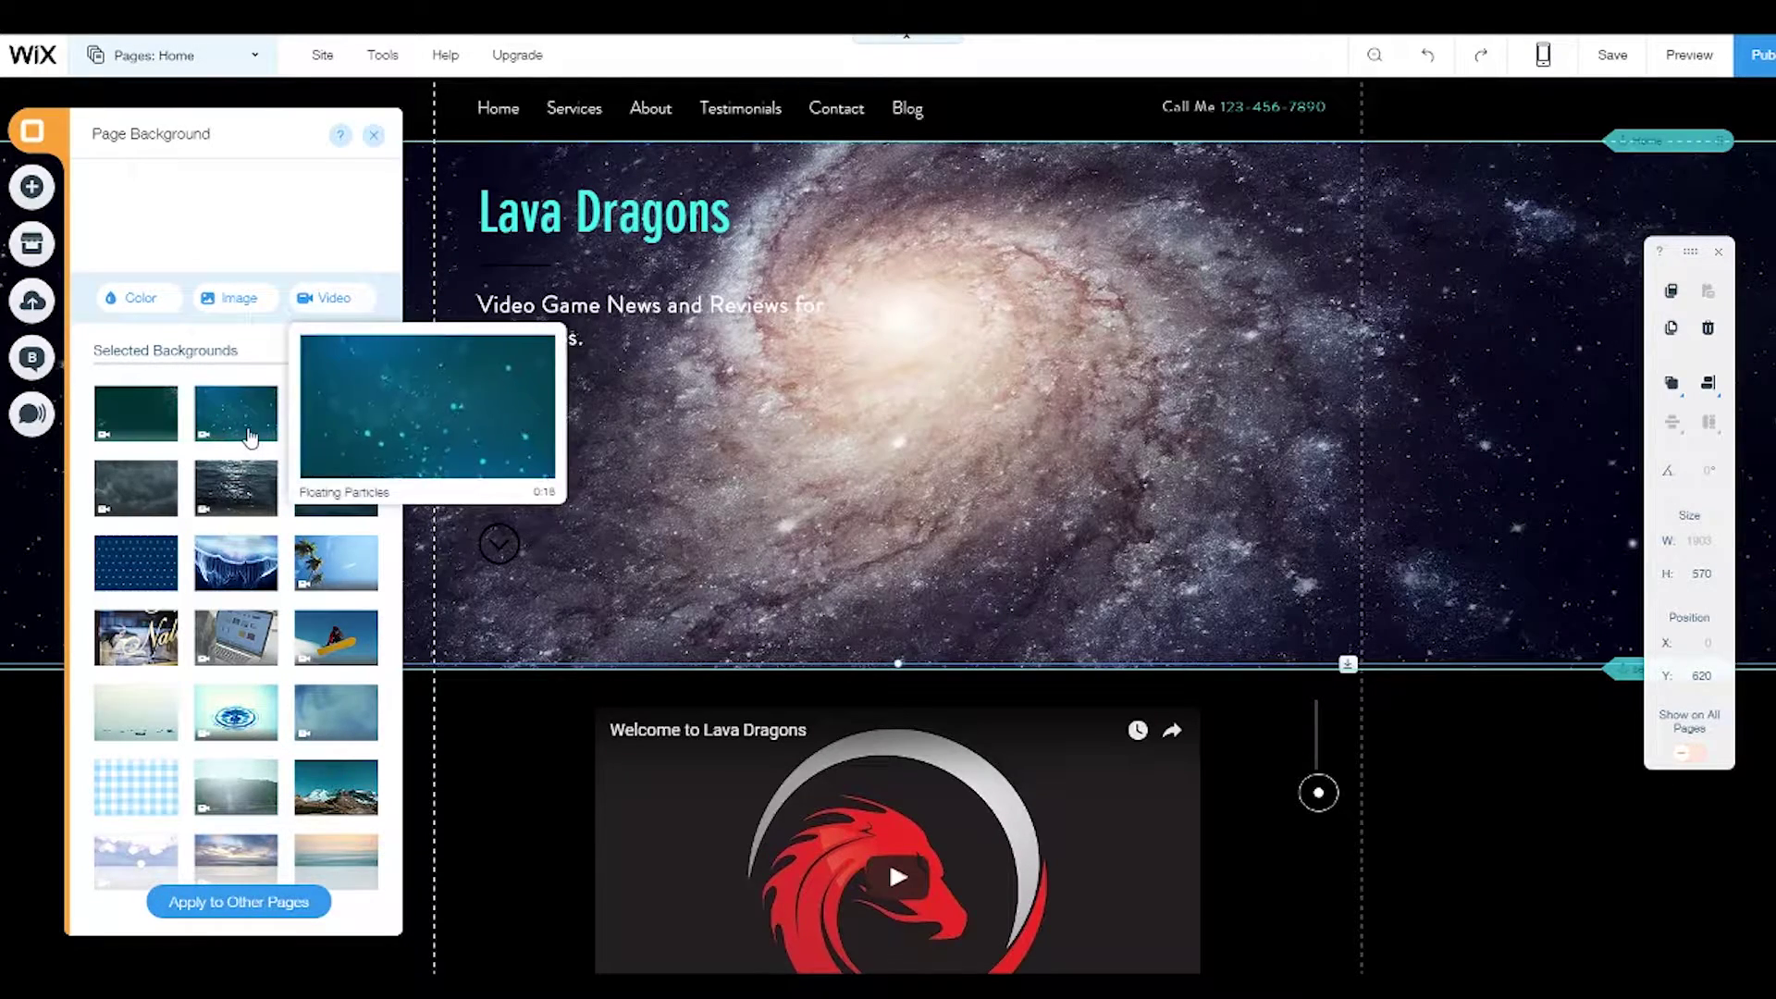
mouse_move(252, 485)
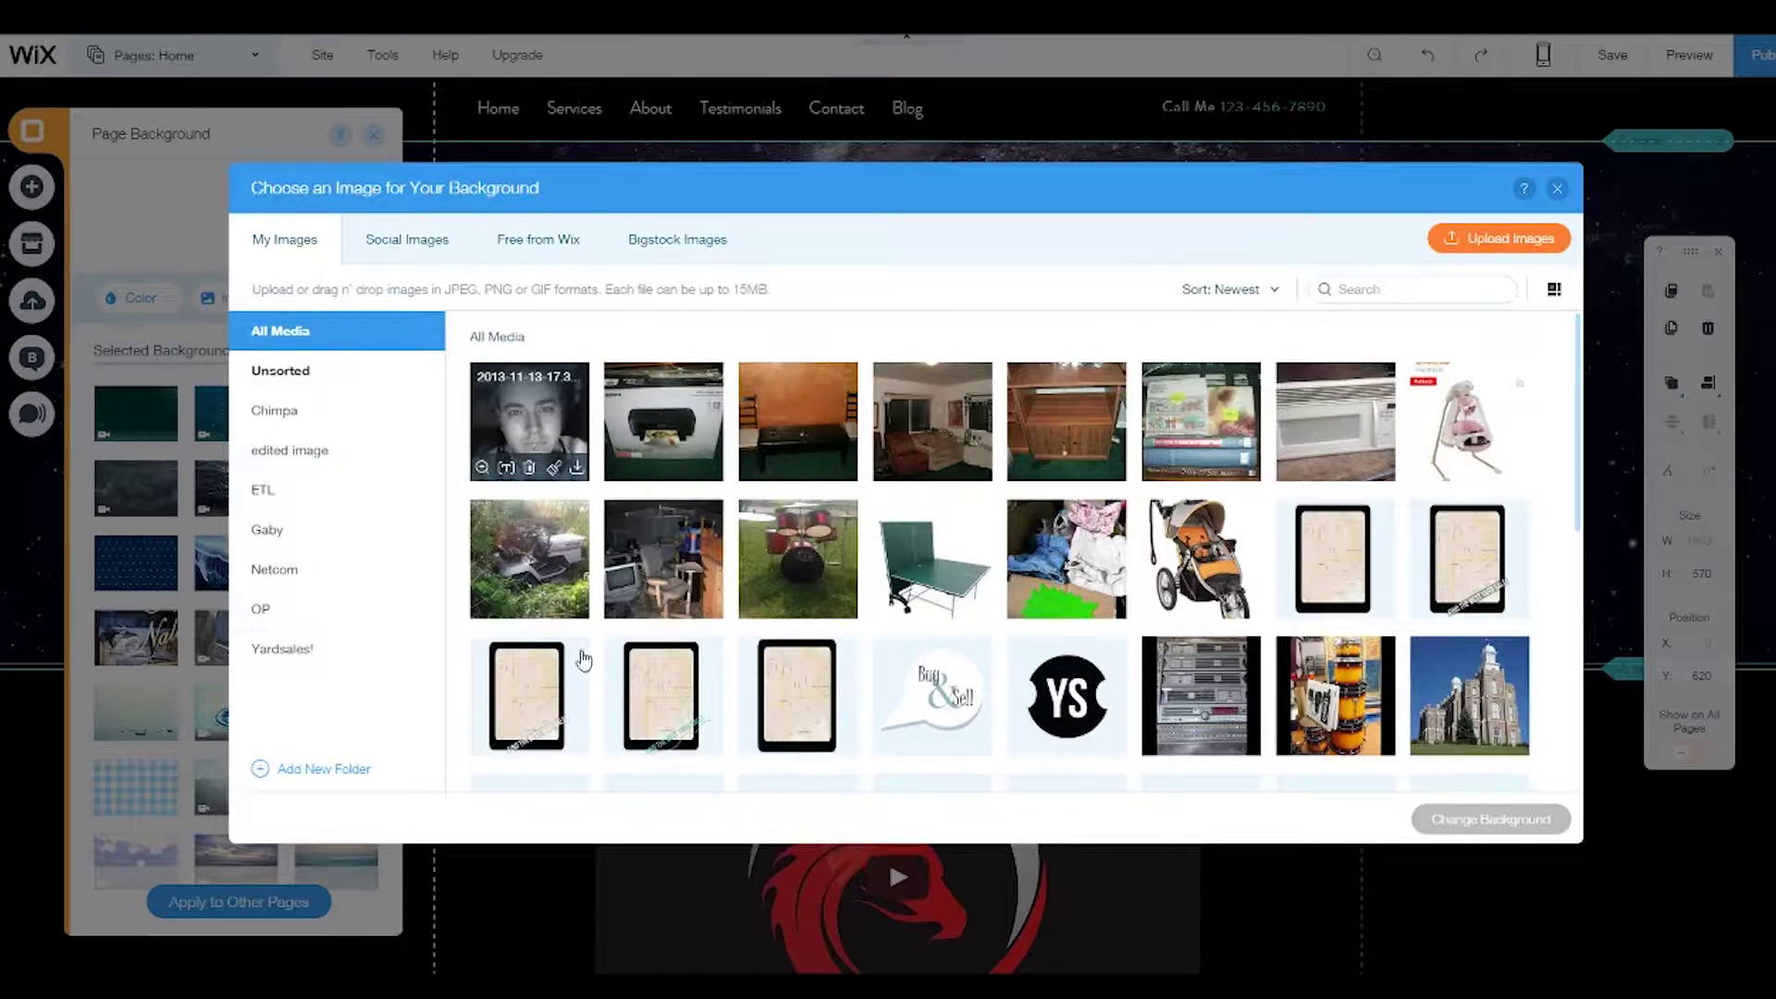
click(1558, 189)
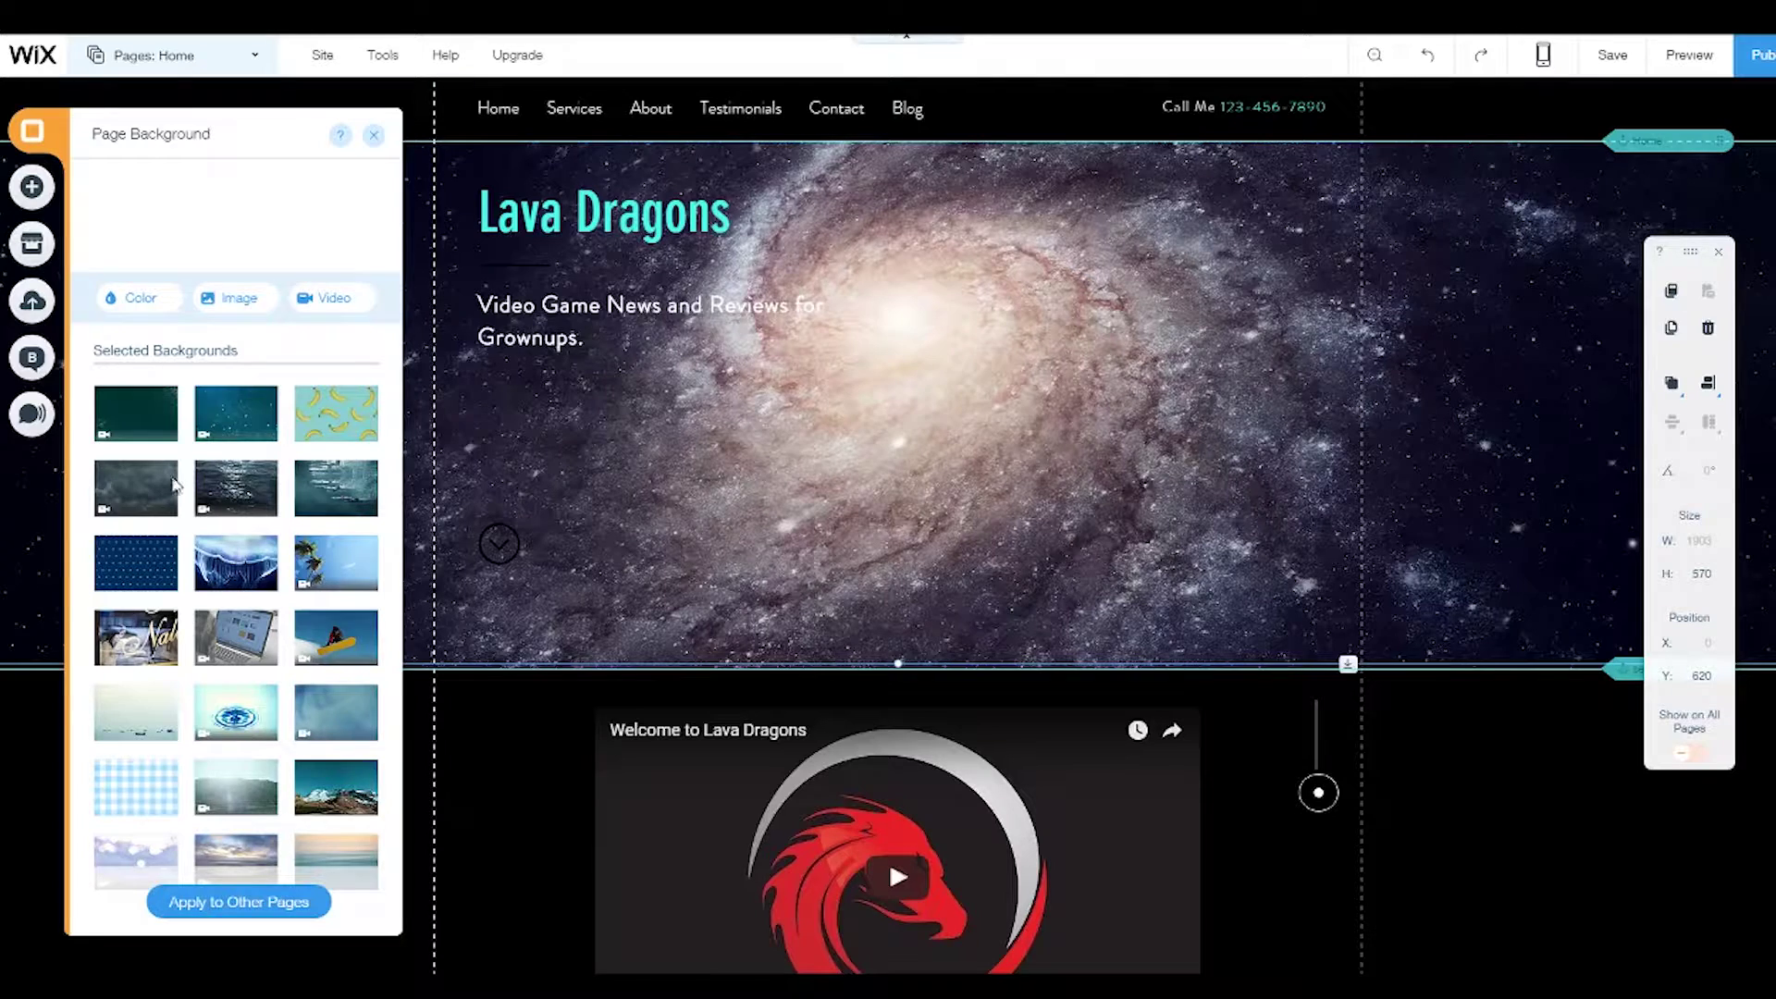
Select white (#FFFFFF) as the page background color and close the color picker.
click(131, 305)
click(224, 563)
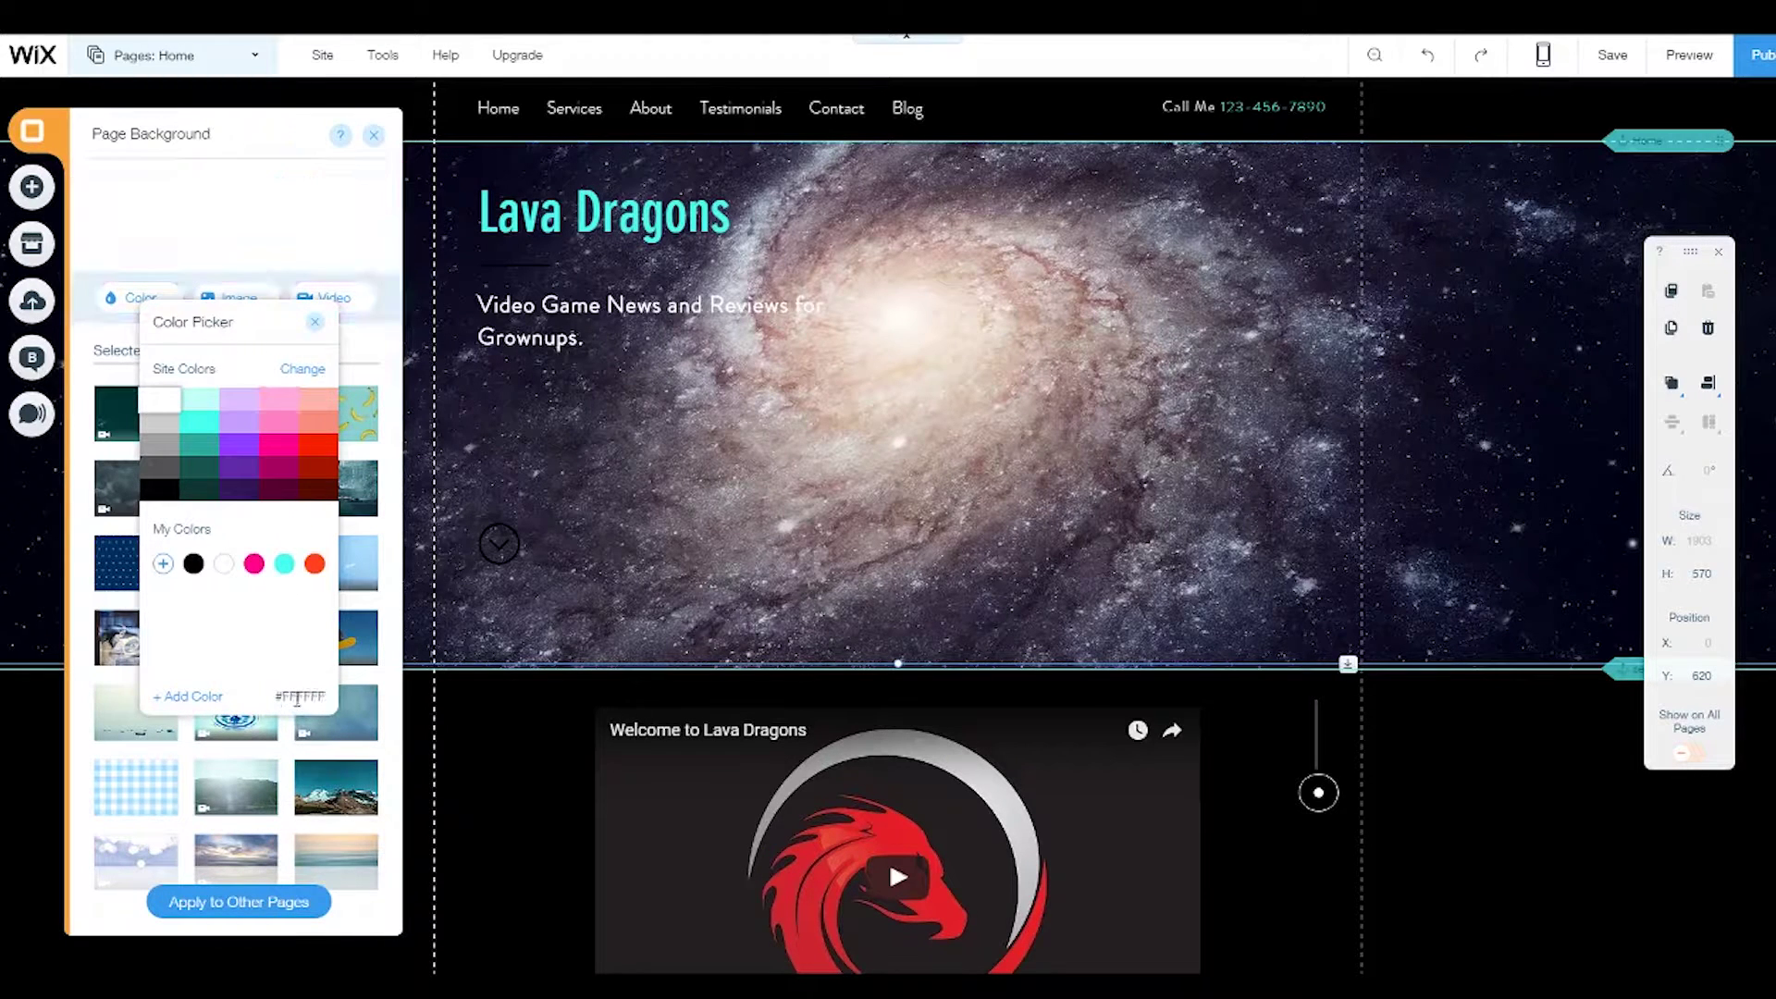
click(315, 321)
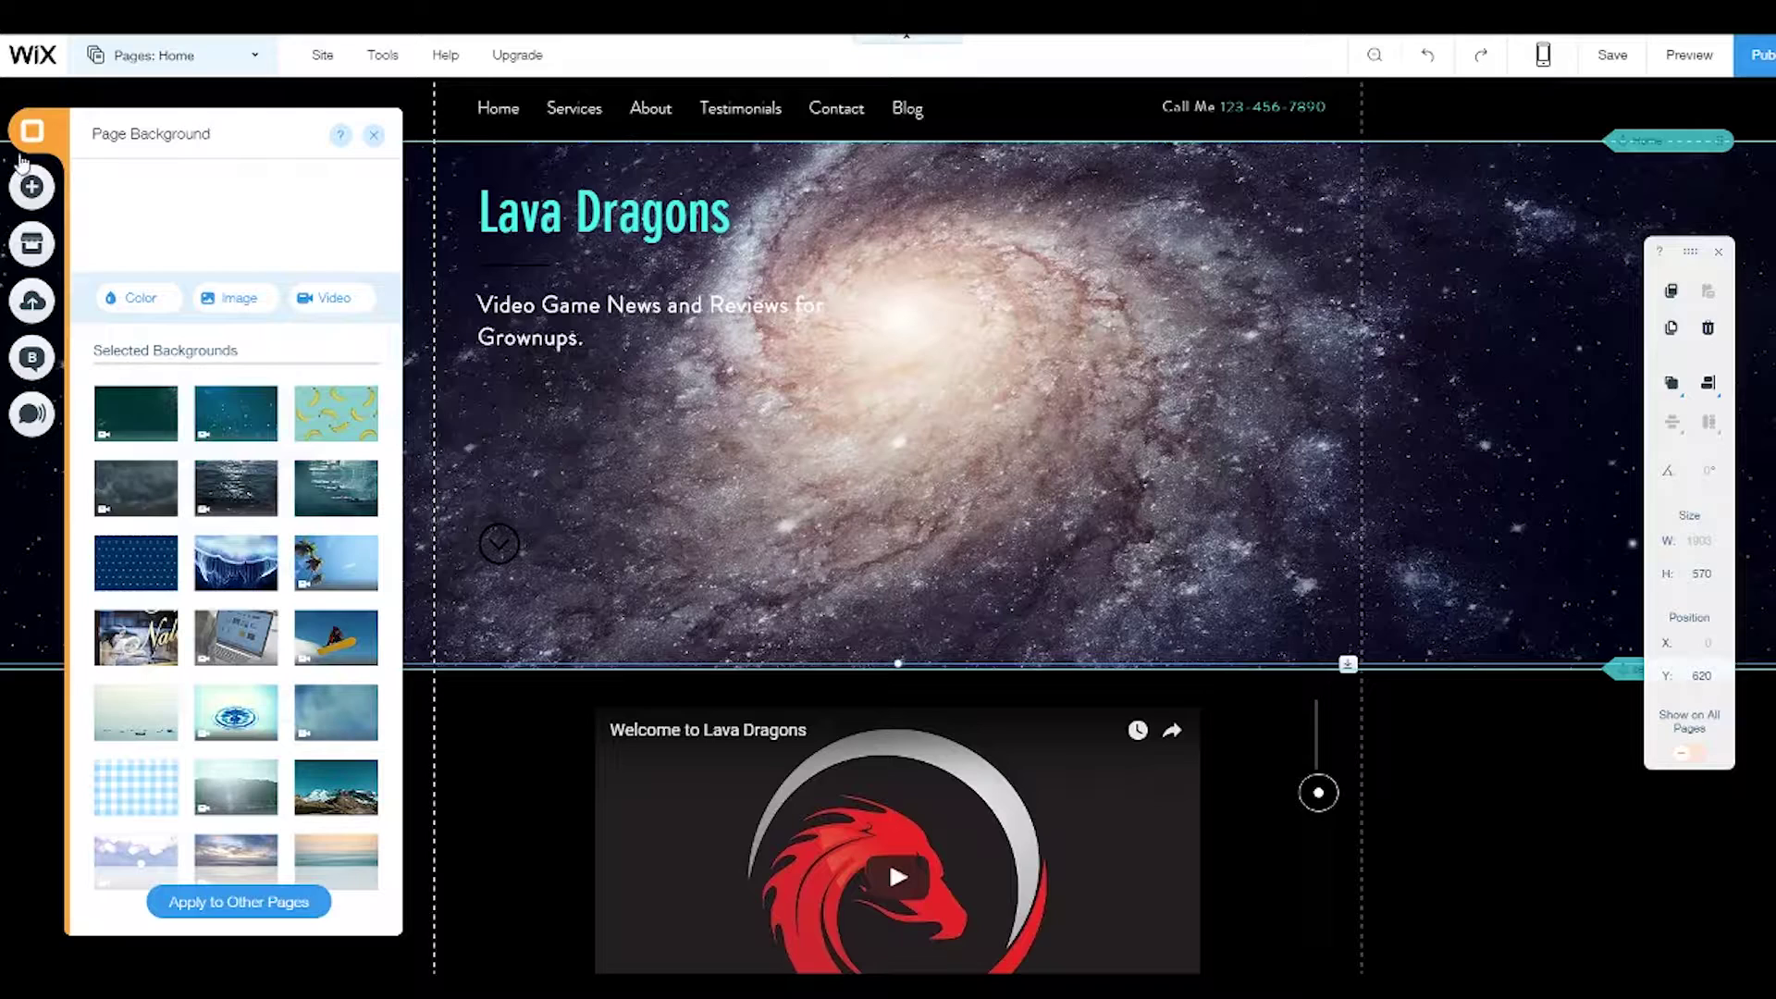
Browse the elements that can be added to the page, through the HTML, login and PayPal items under More.
click(33, 187)
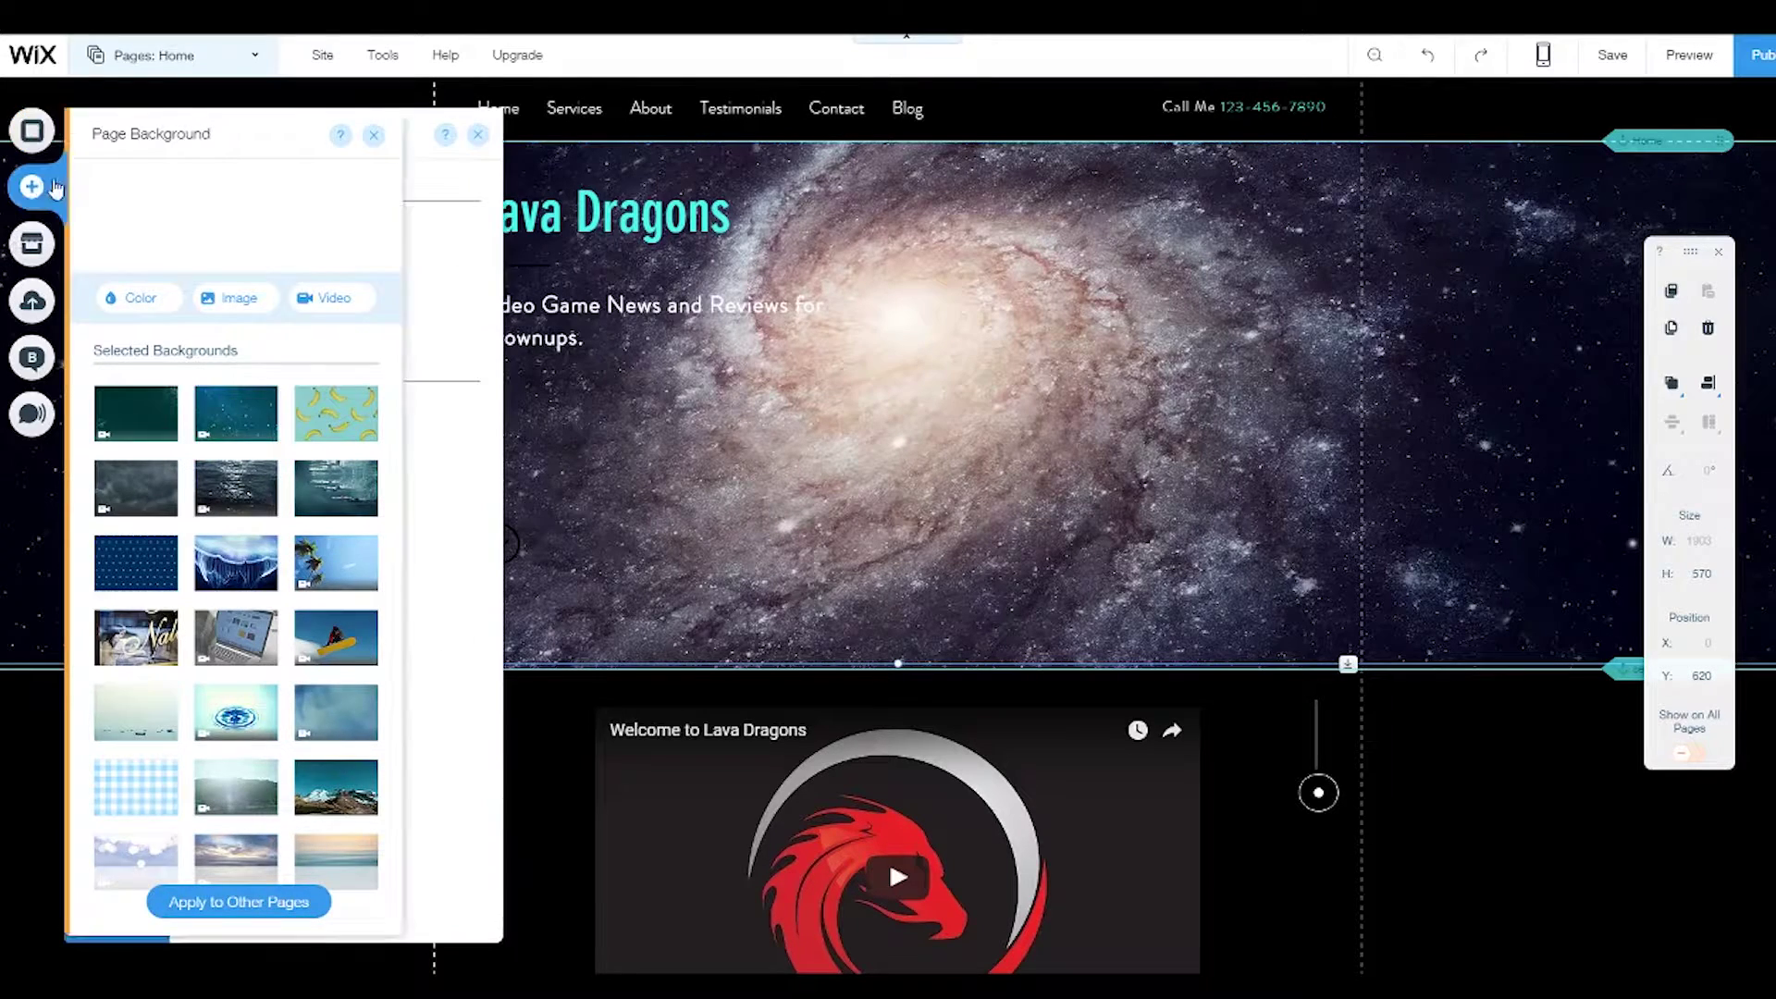
click(112, 225)
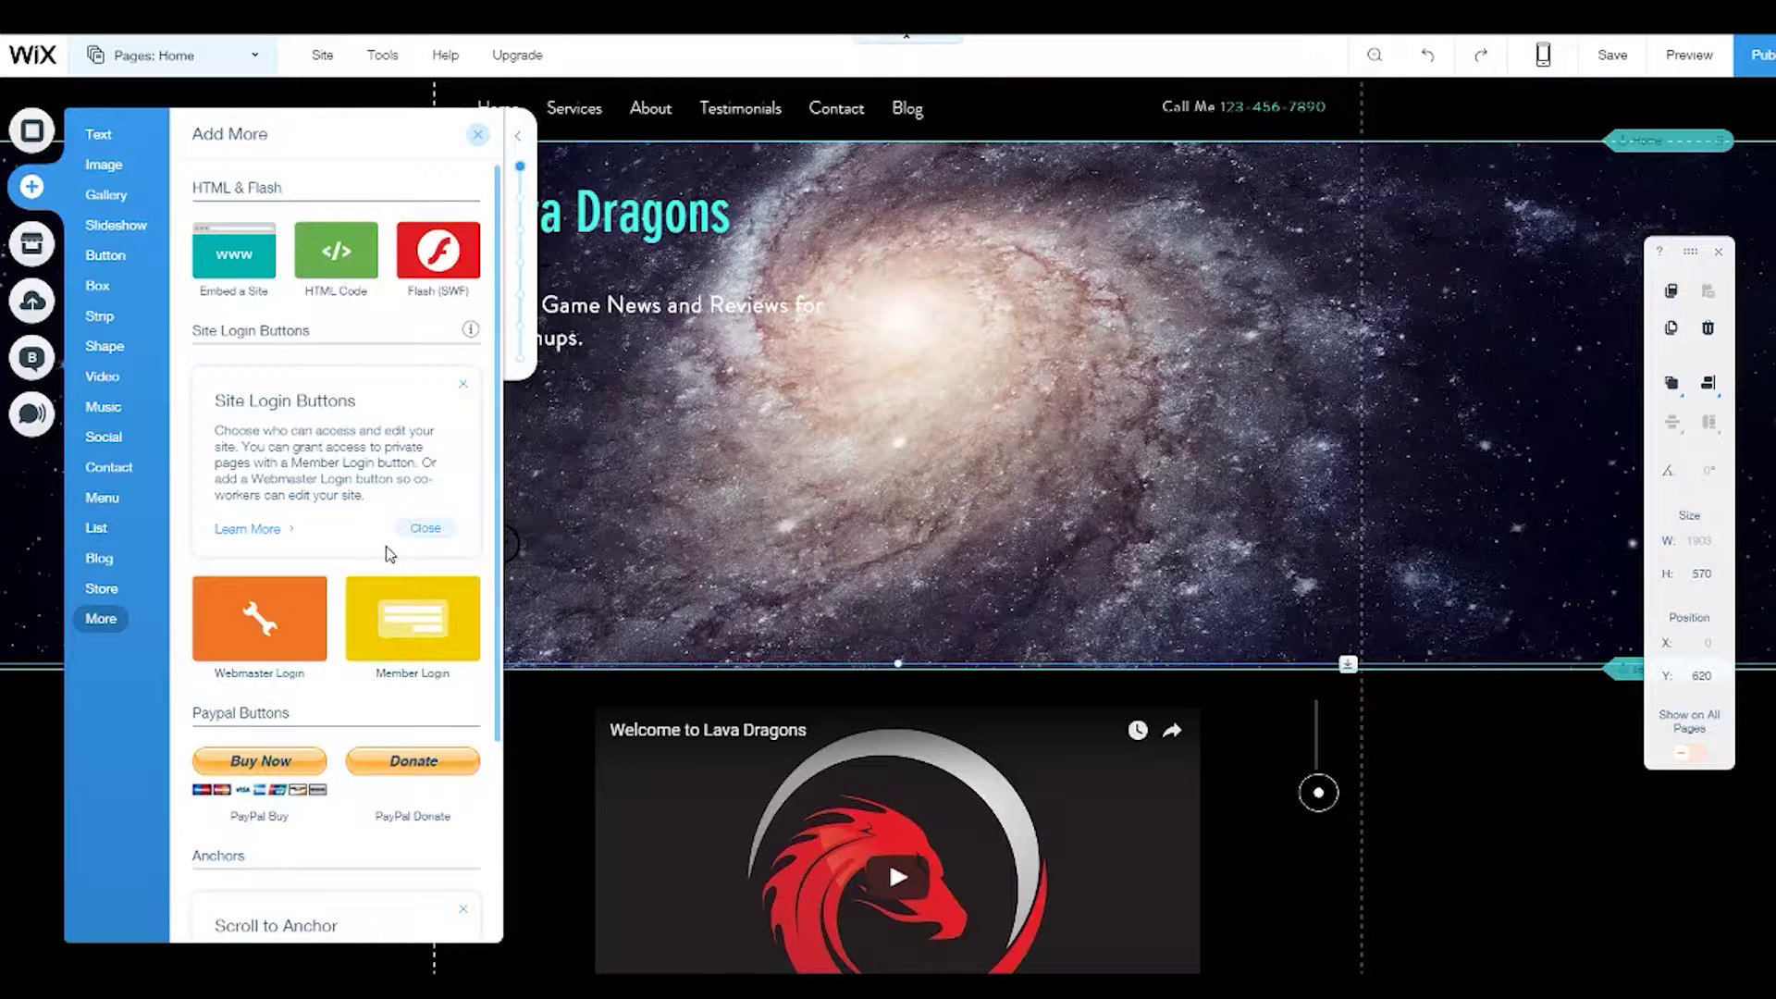
Select the embedded Welcome to Lava Dragons video on the Home page and open its HTML code.
scroll(589, 648, down, 3)
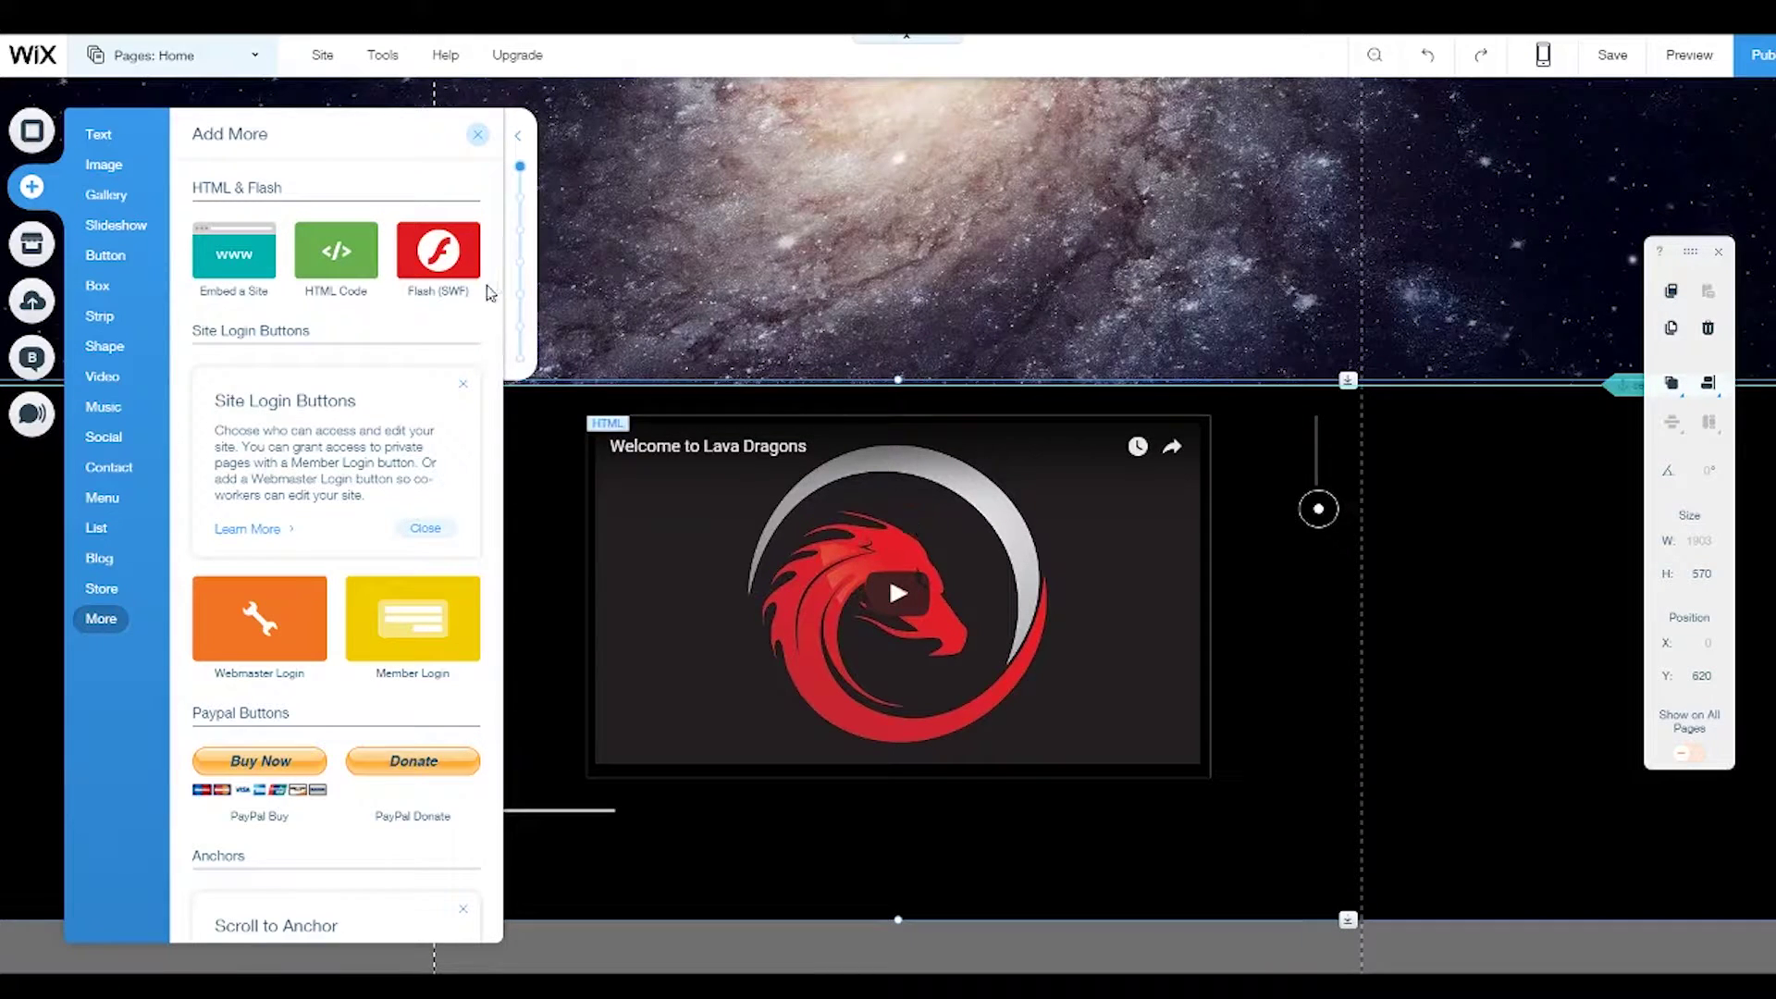
click(721, 487)
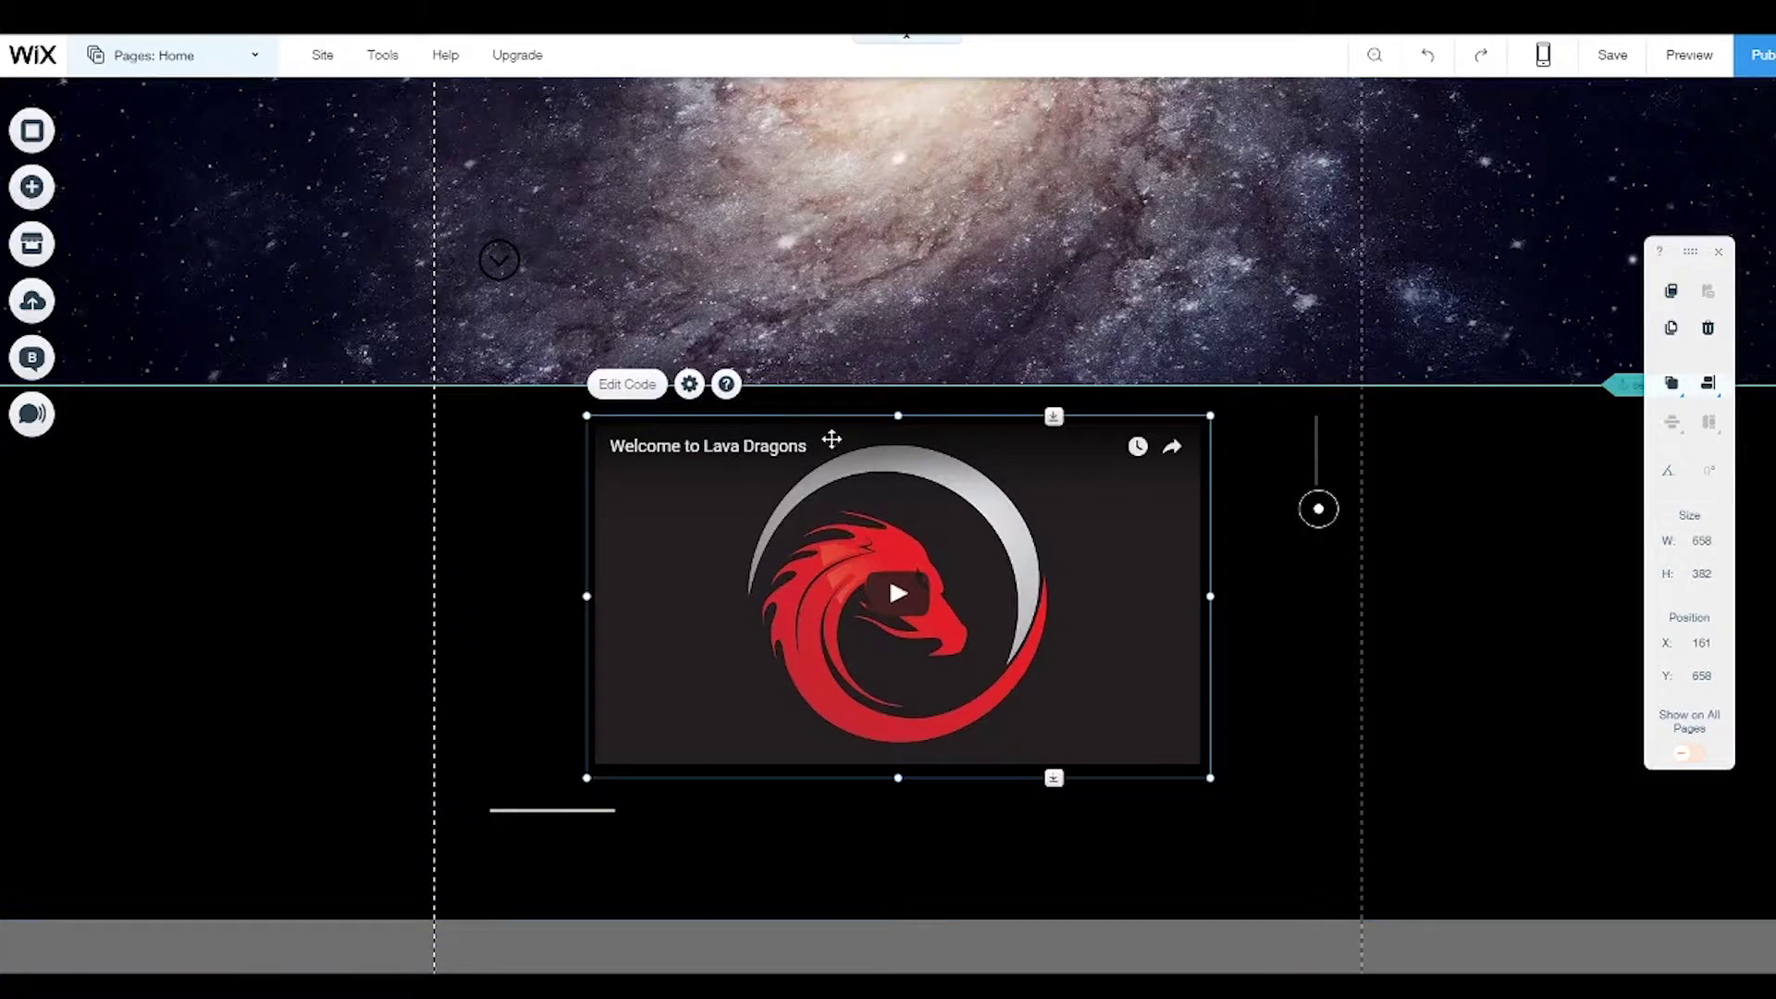
click(646, 387)
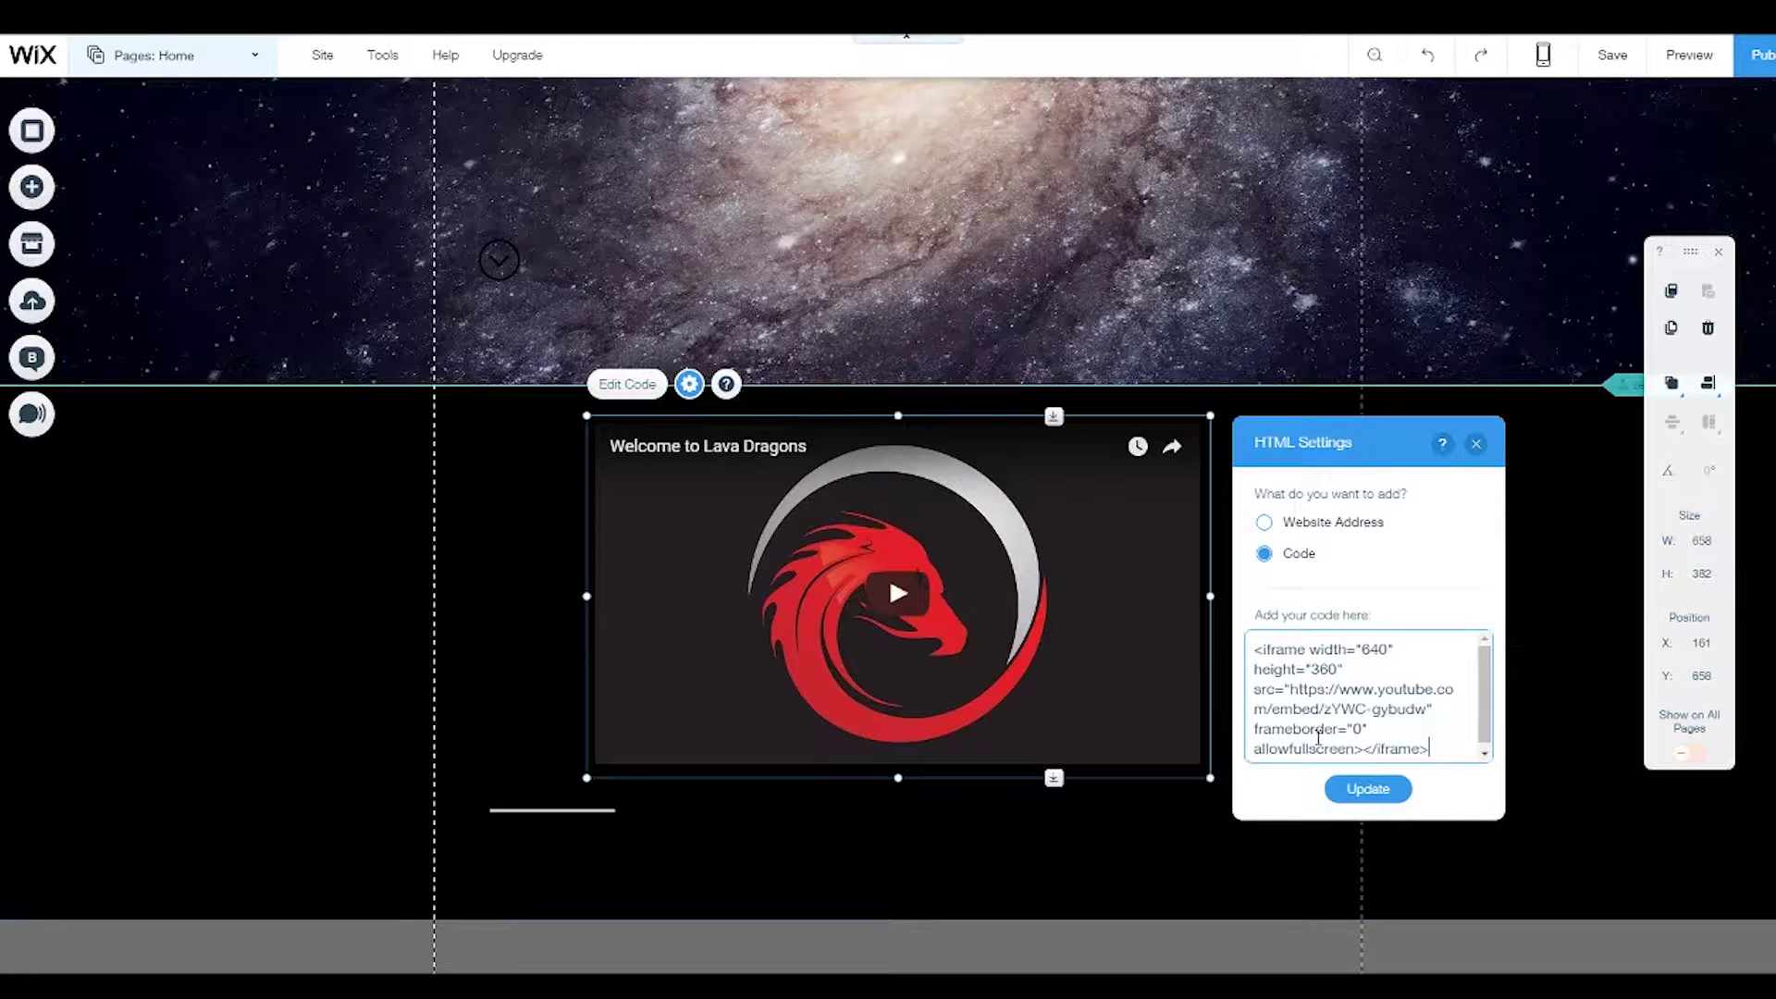
Close the video's HTML settings and browse the Menu and Blog elements that can be added to the page.
click(1477, 443)
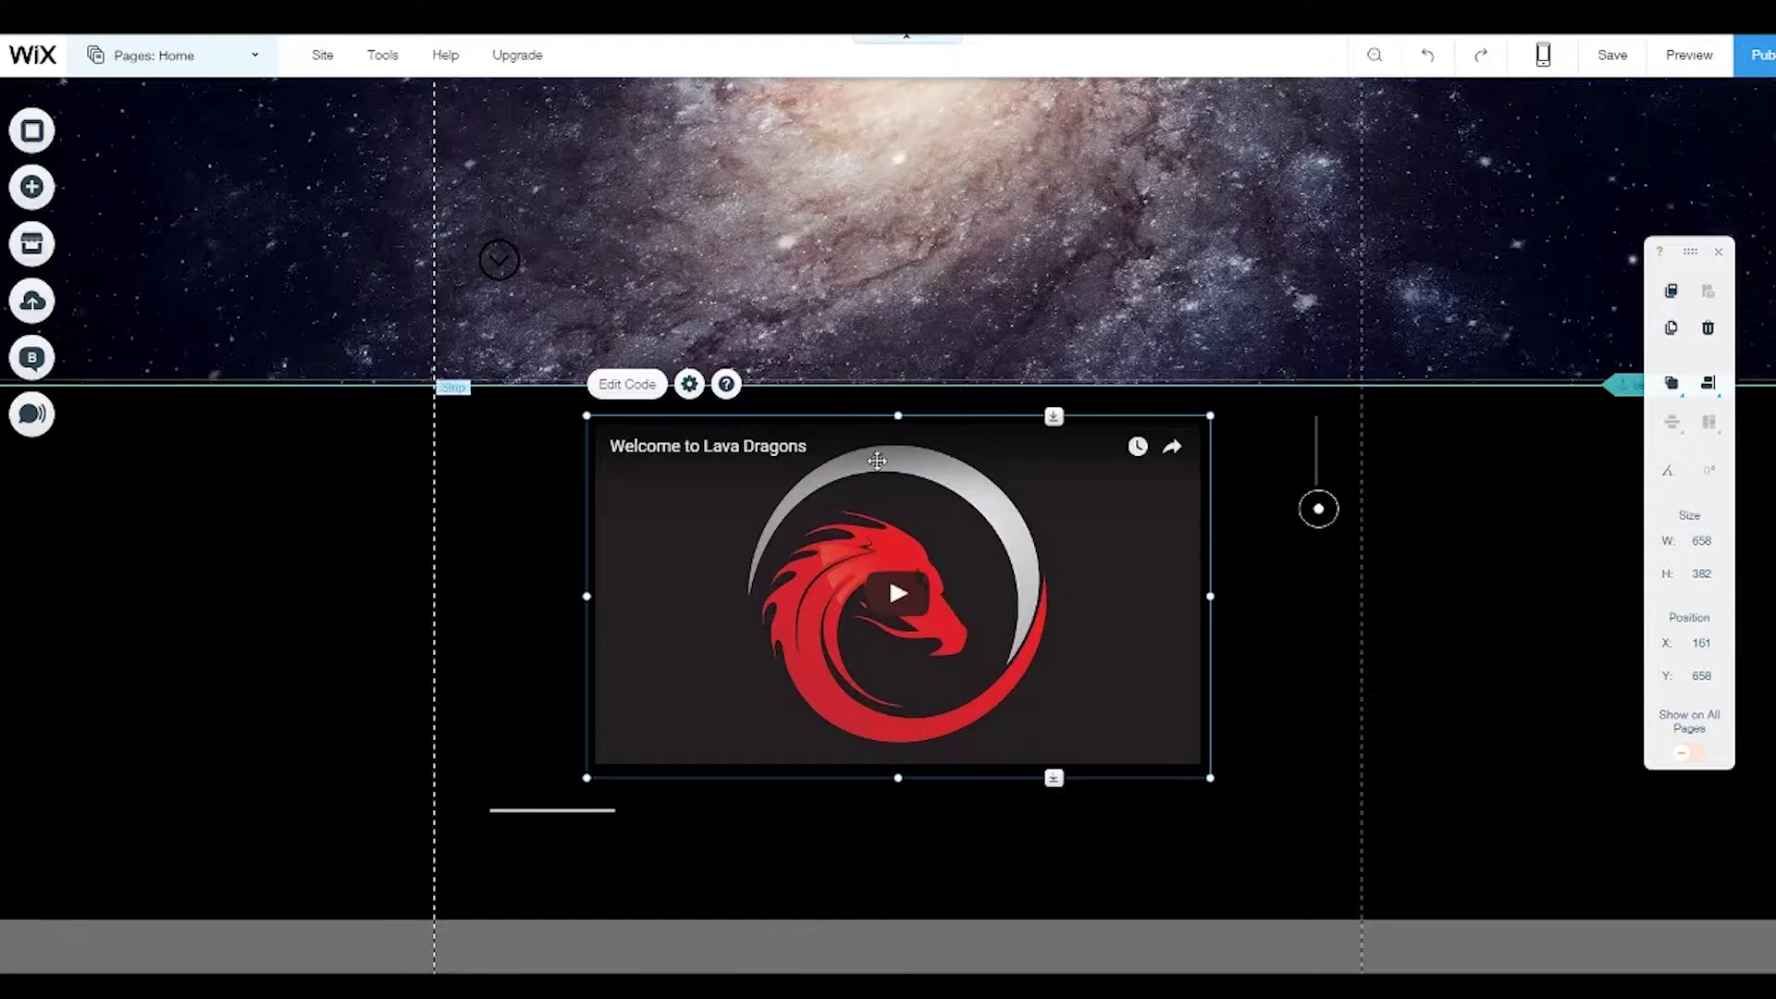
click(37, 190)
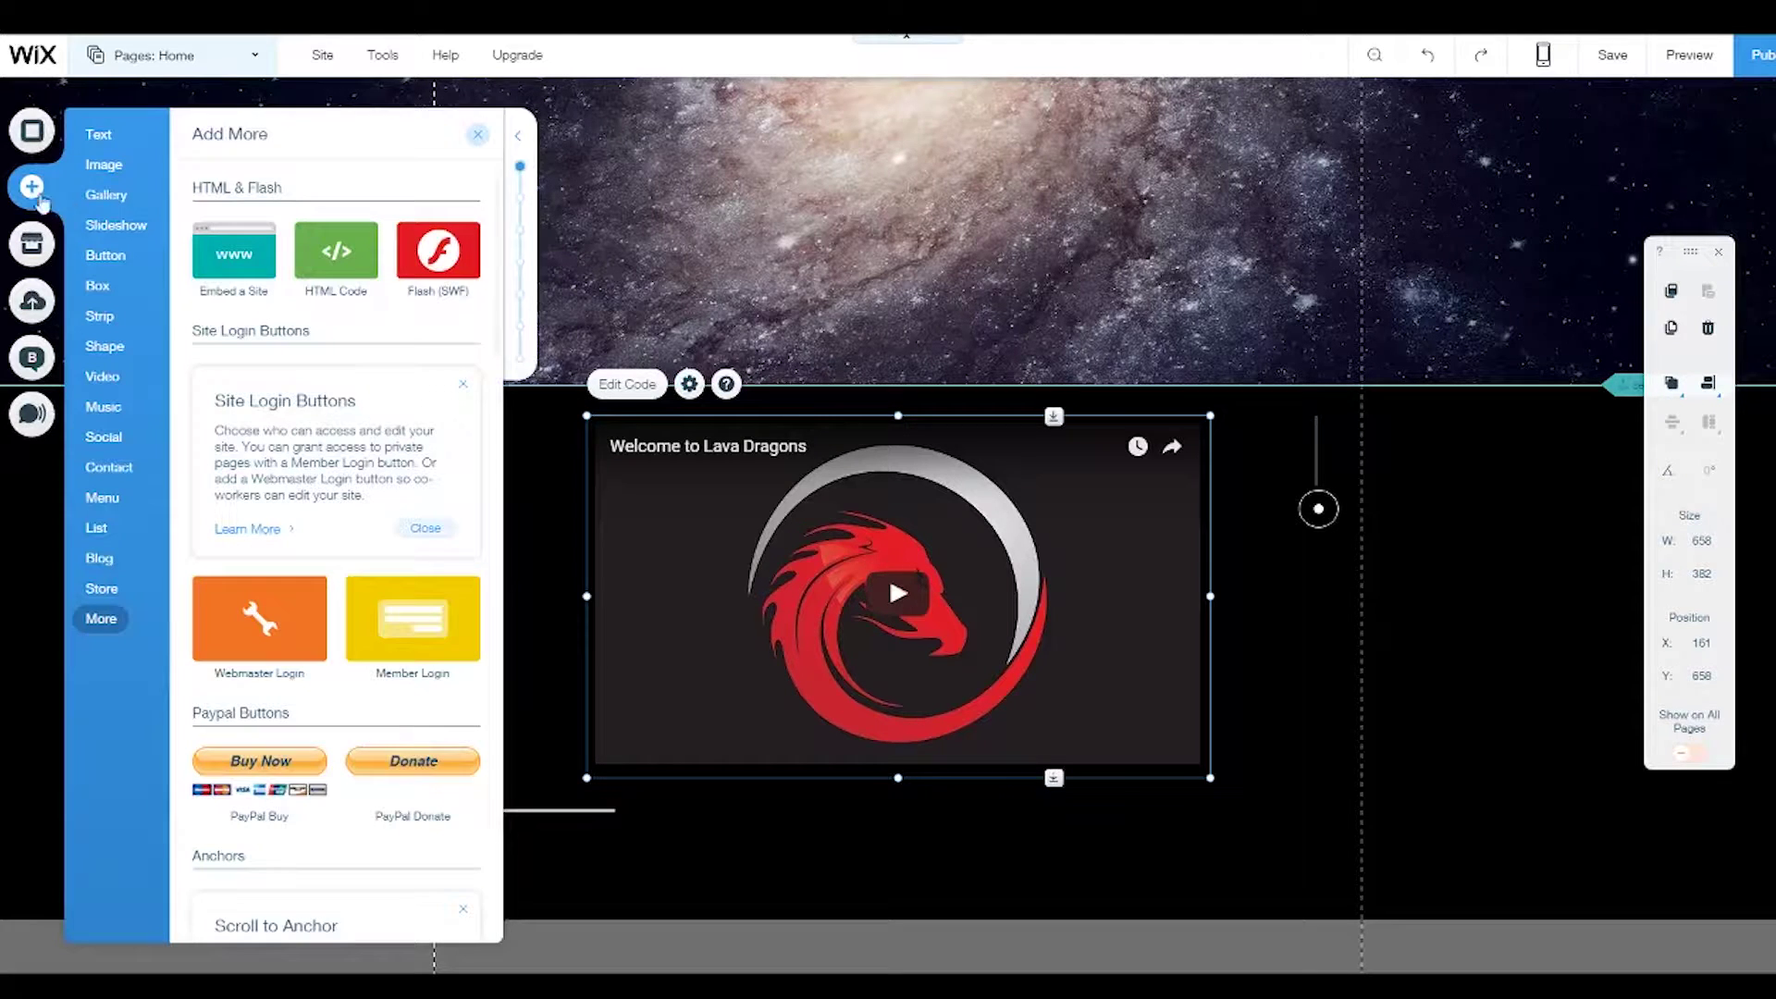
click(107, 583)
click(108, 561)
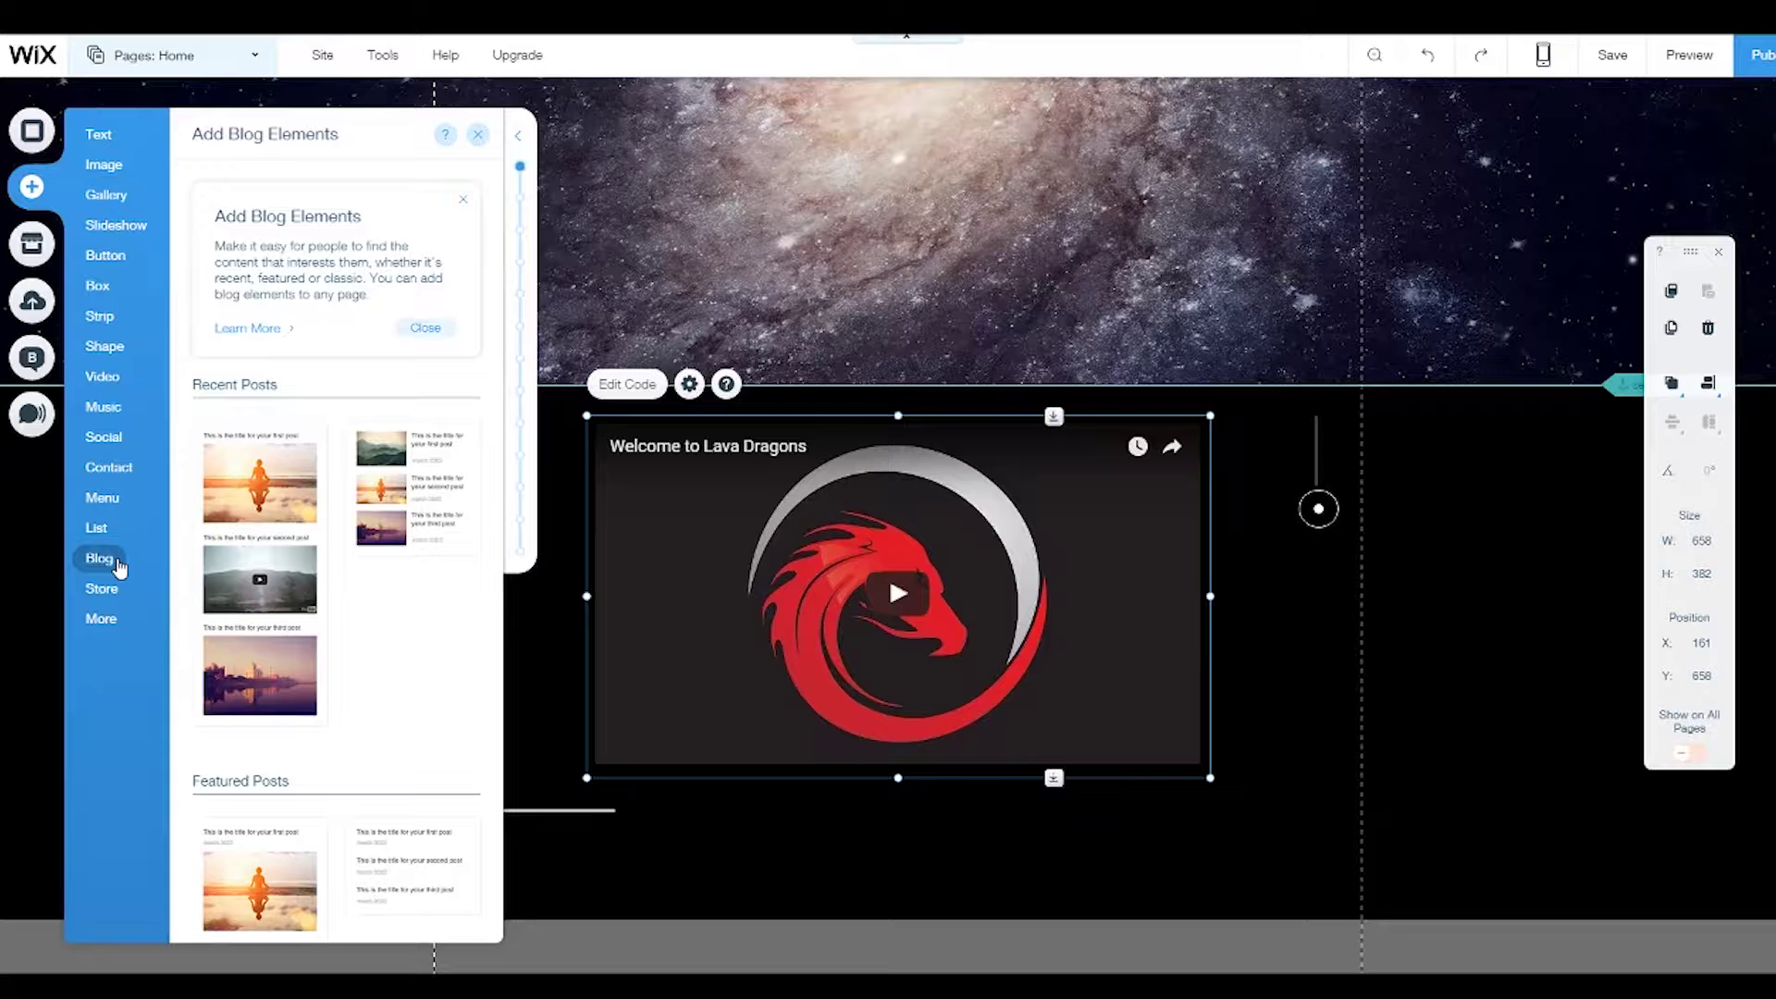
click(101, 497)
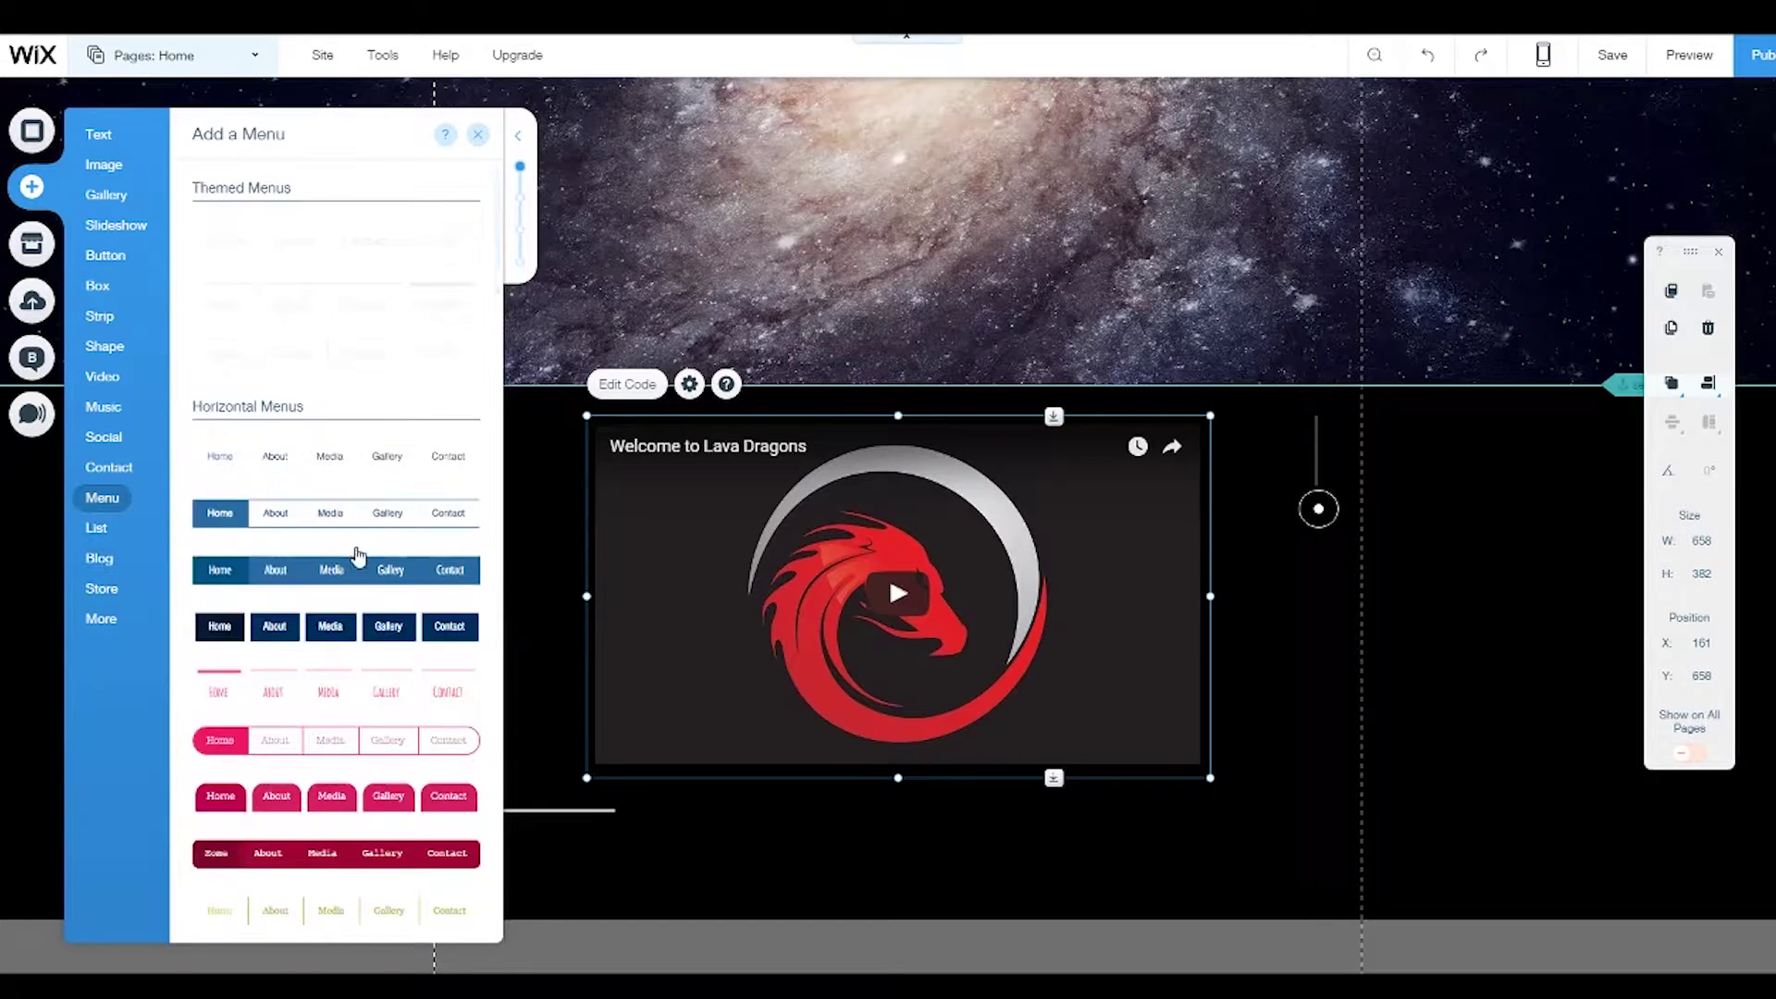
click(100, 558)
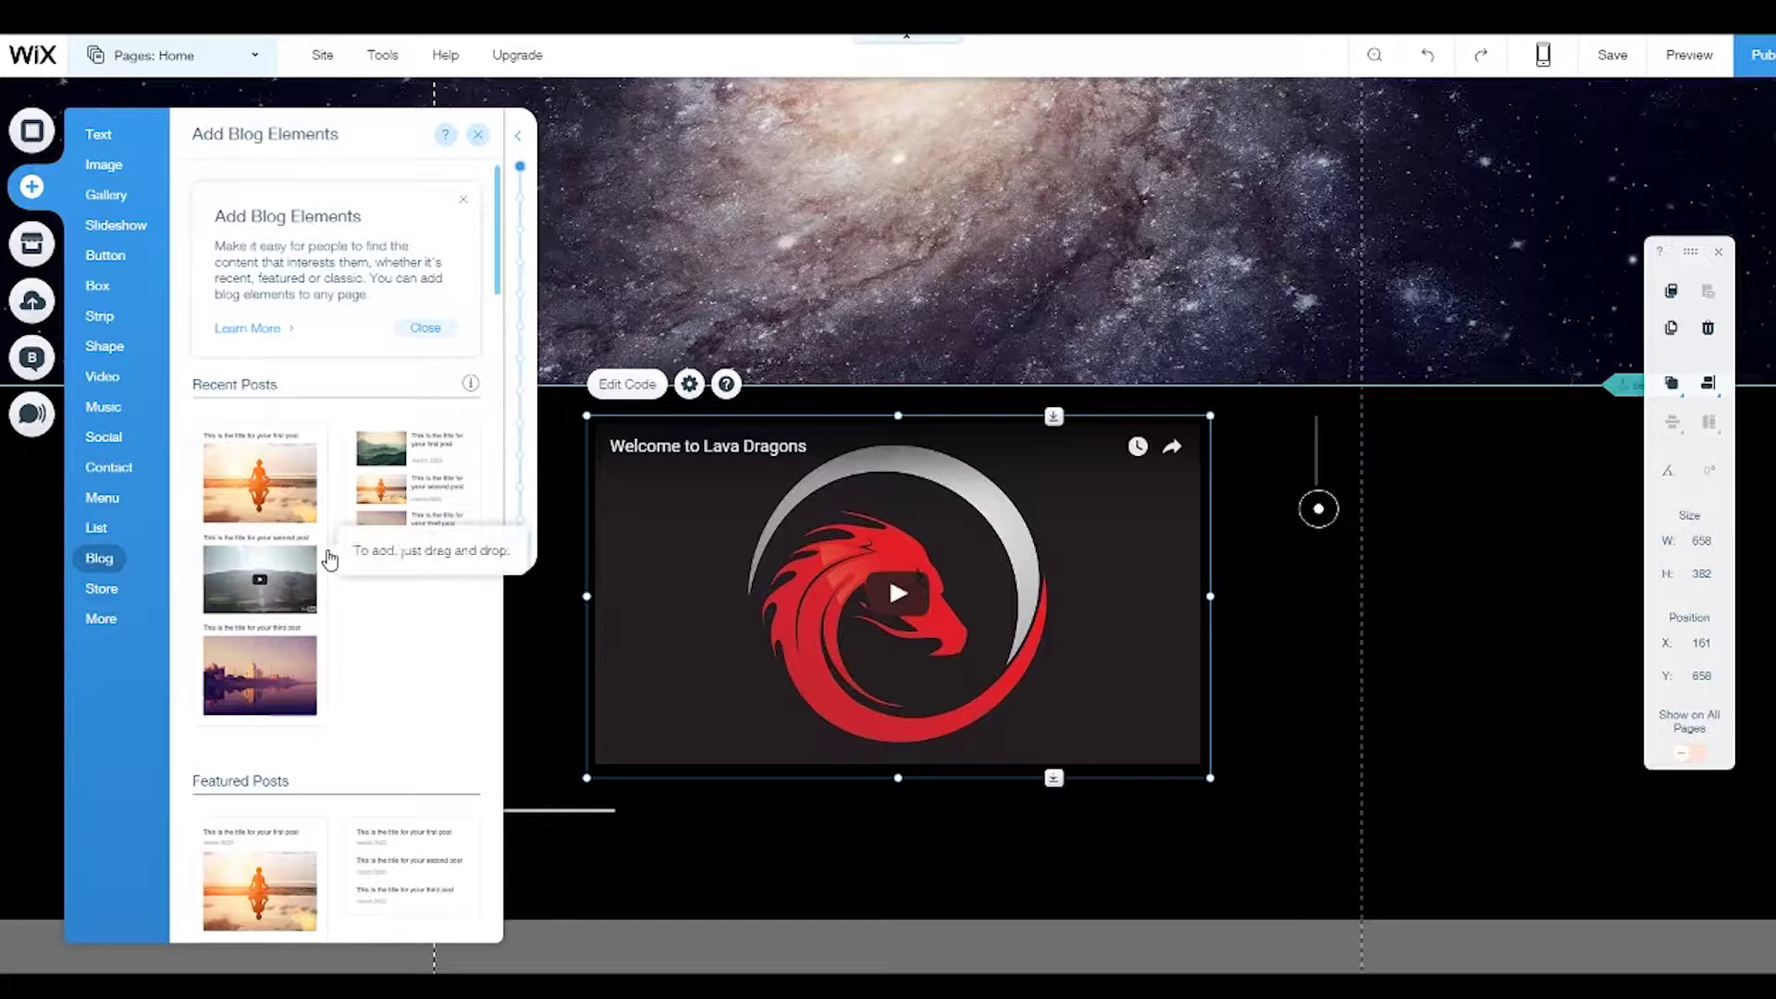
Open the Blog page and inspect its blog feed, Featured Posts widget, RSS button and remaining sidebar sections.
click(261, 63)
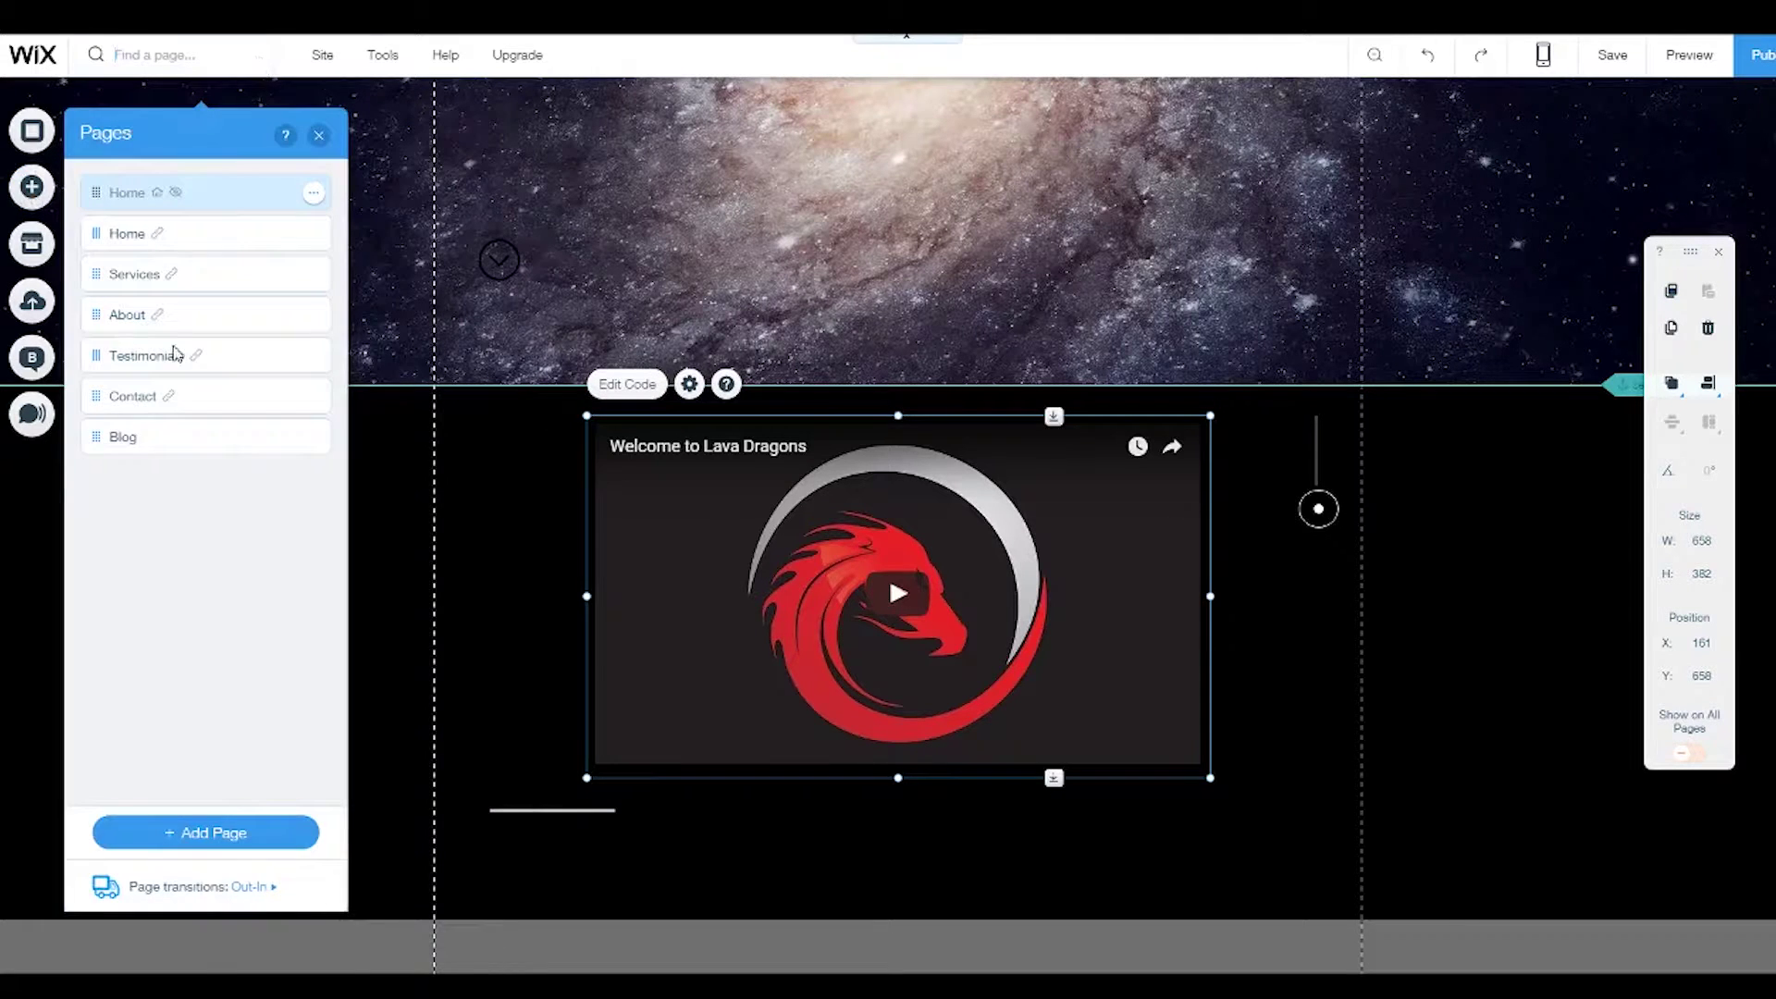
click(166, 438)
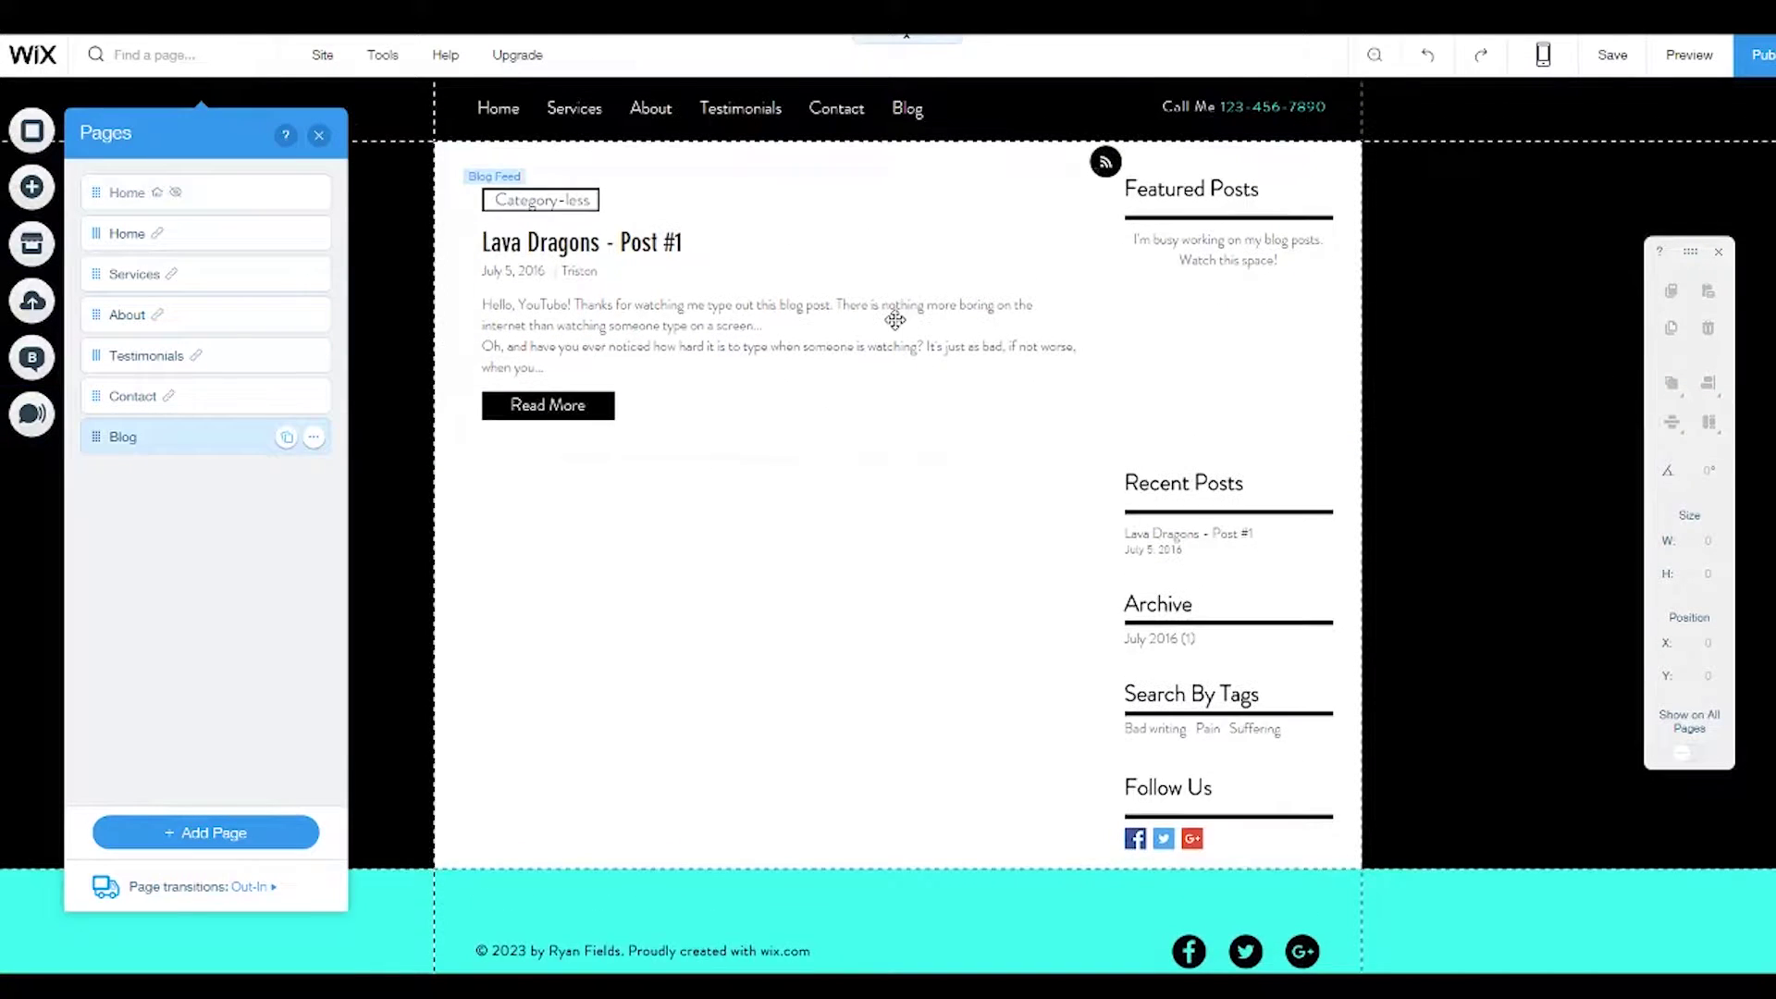
click(890, 344)
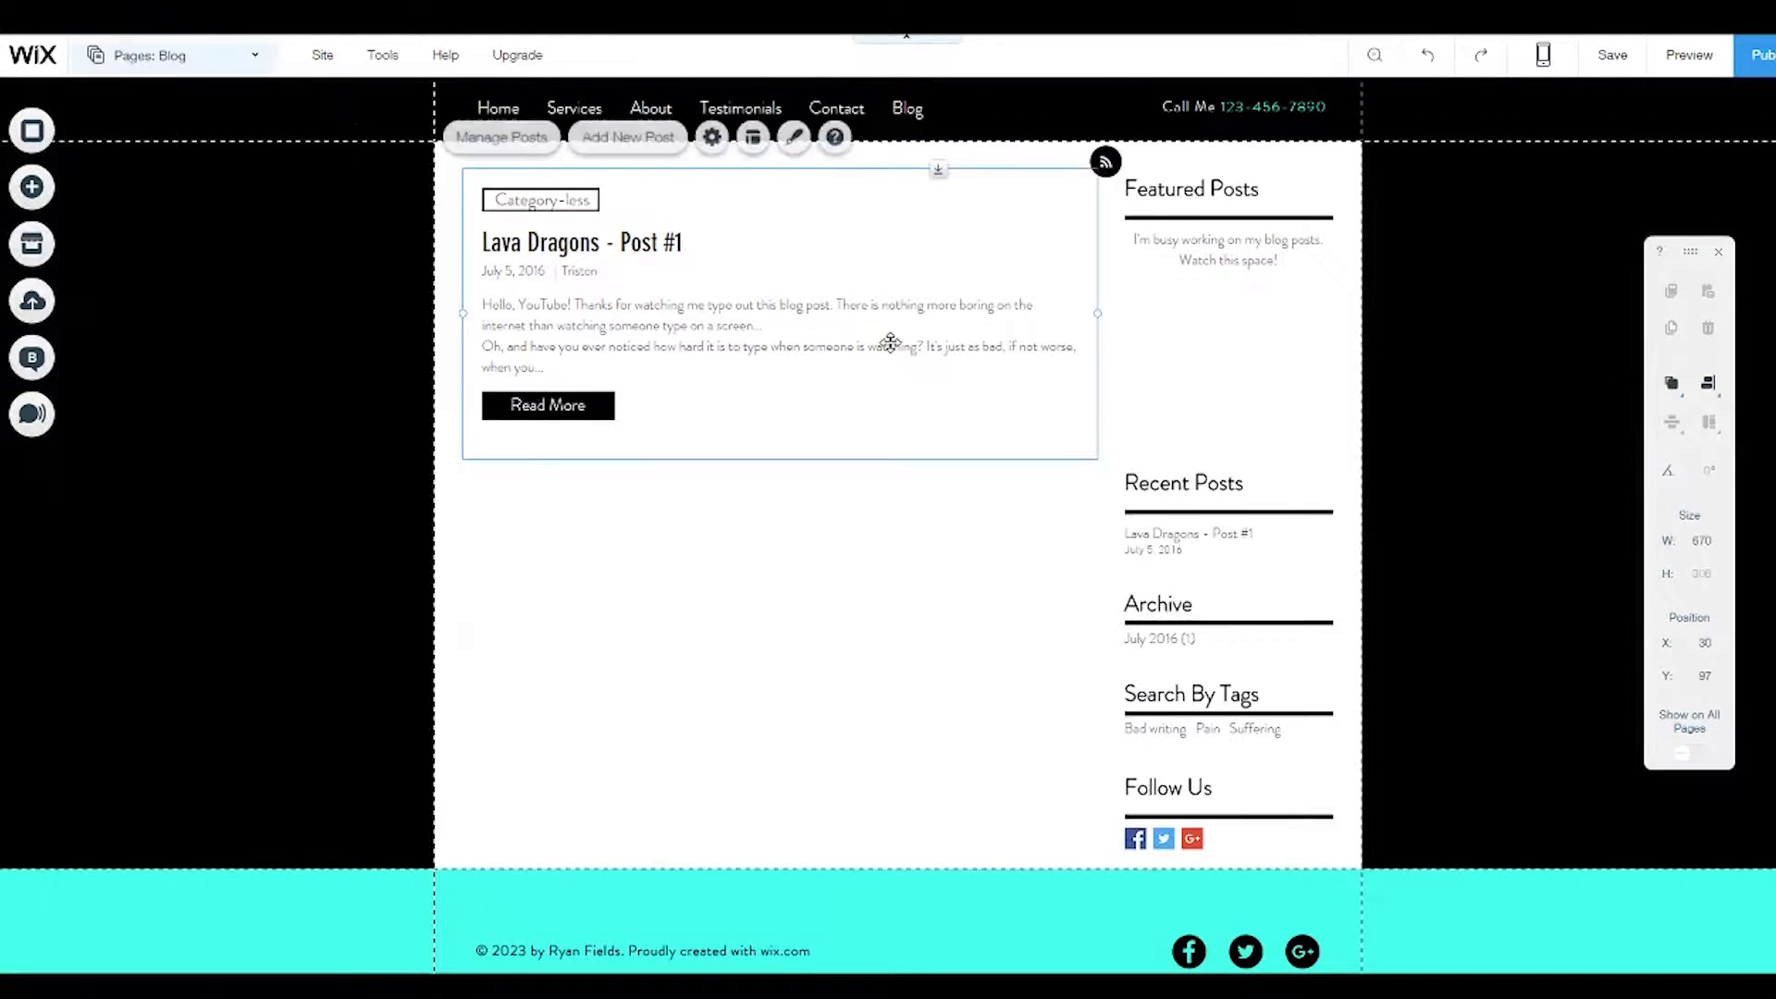
click(1205, 289)
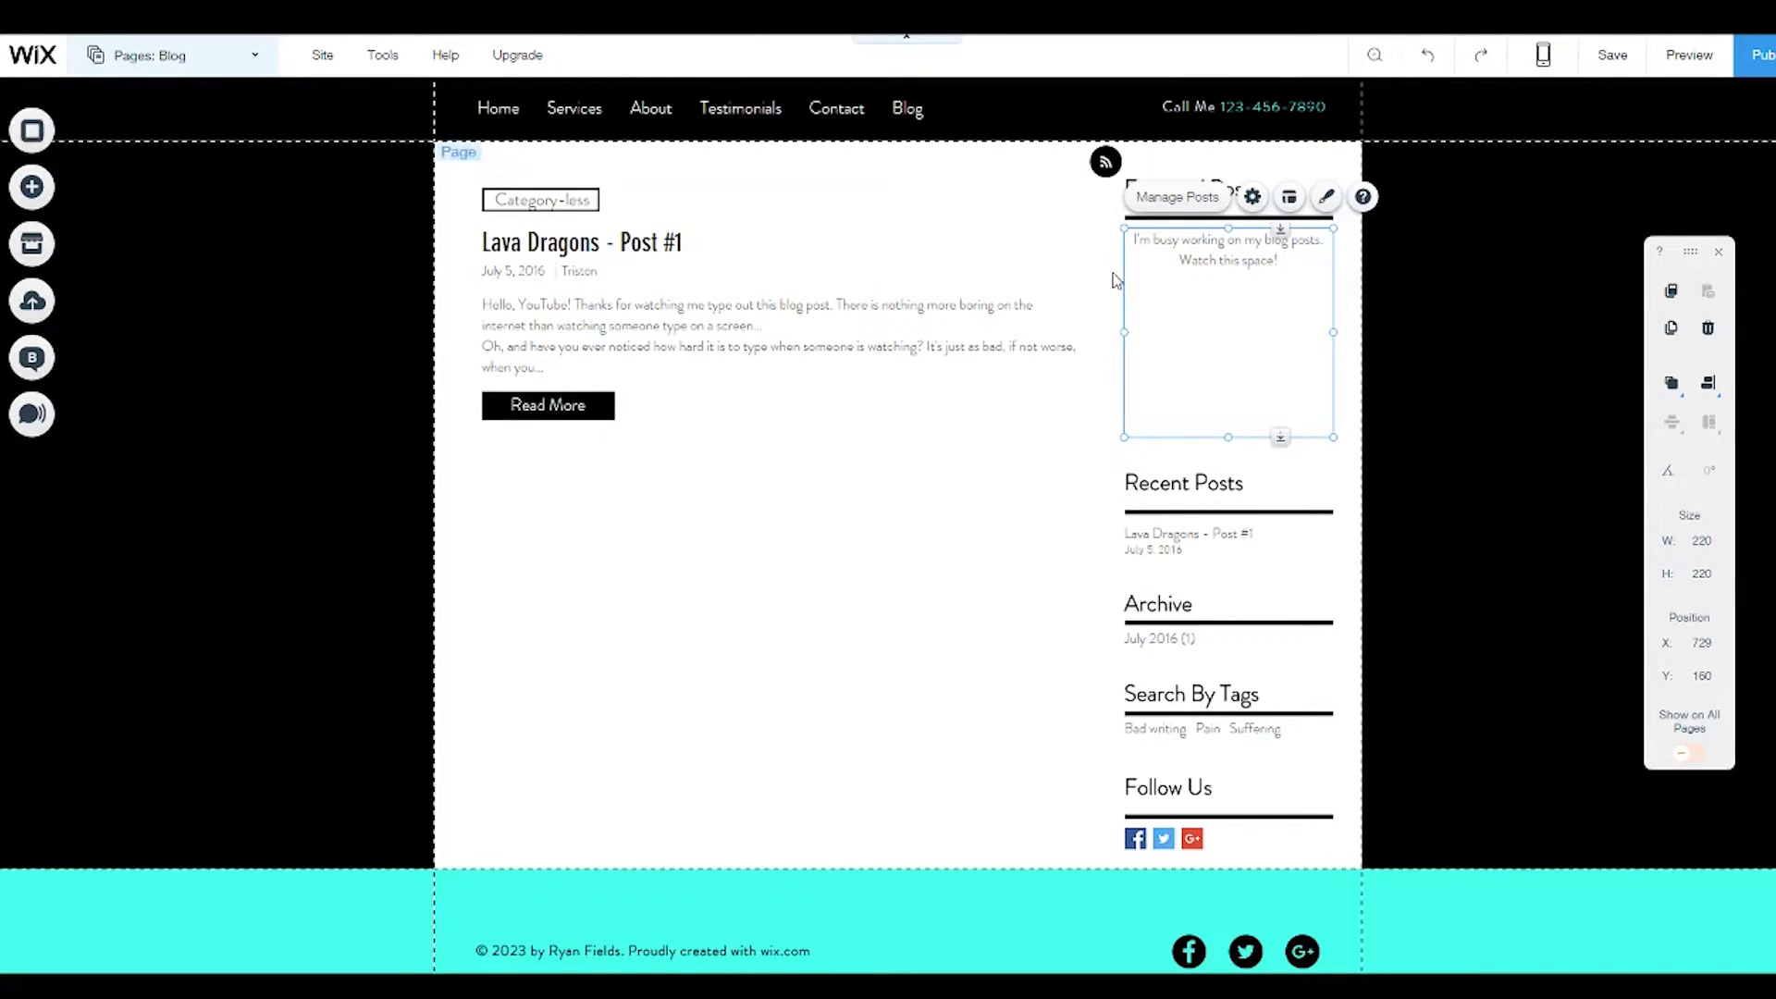
click(1101, 162)
click(1107, 159)
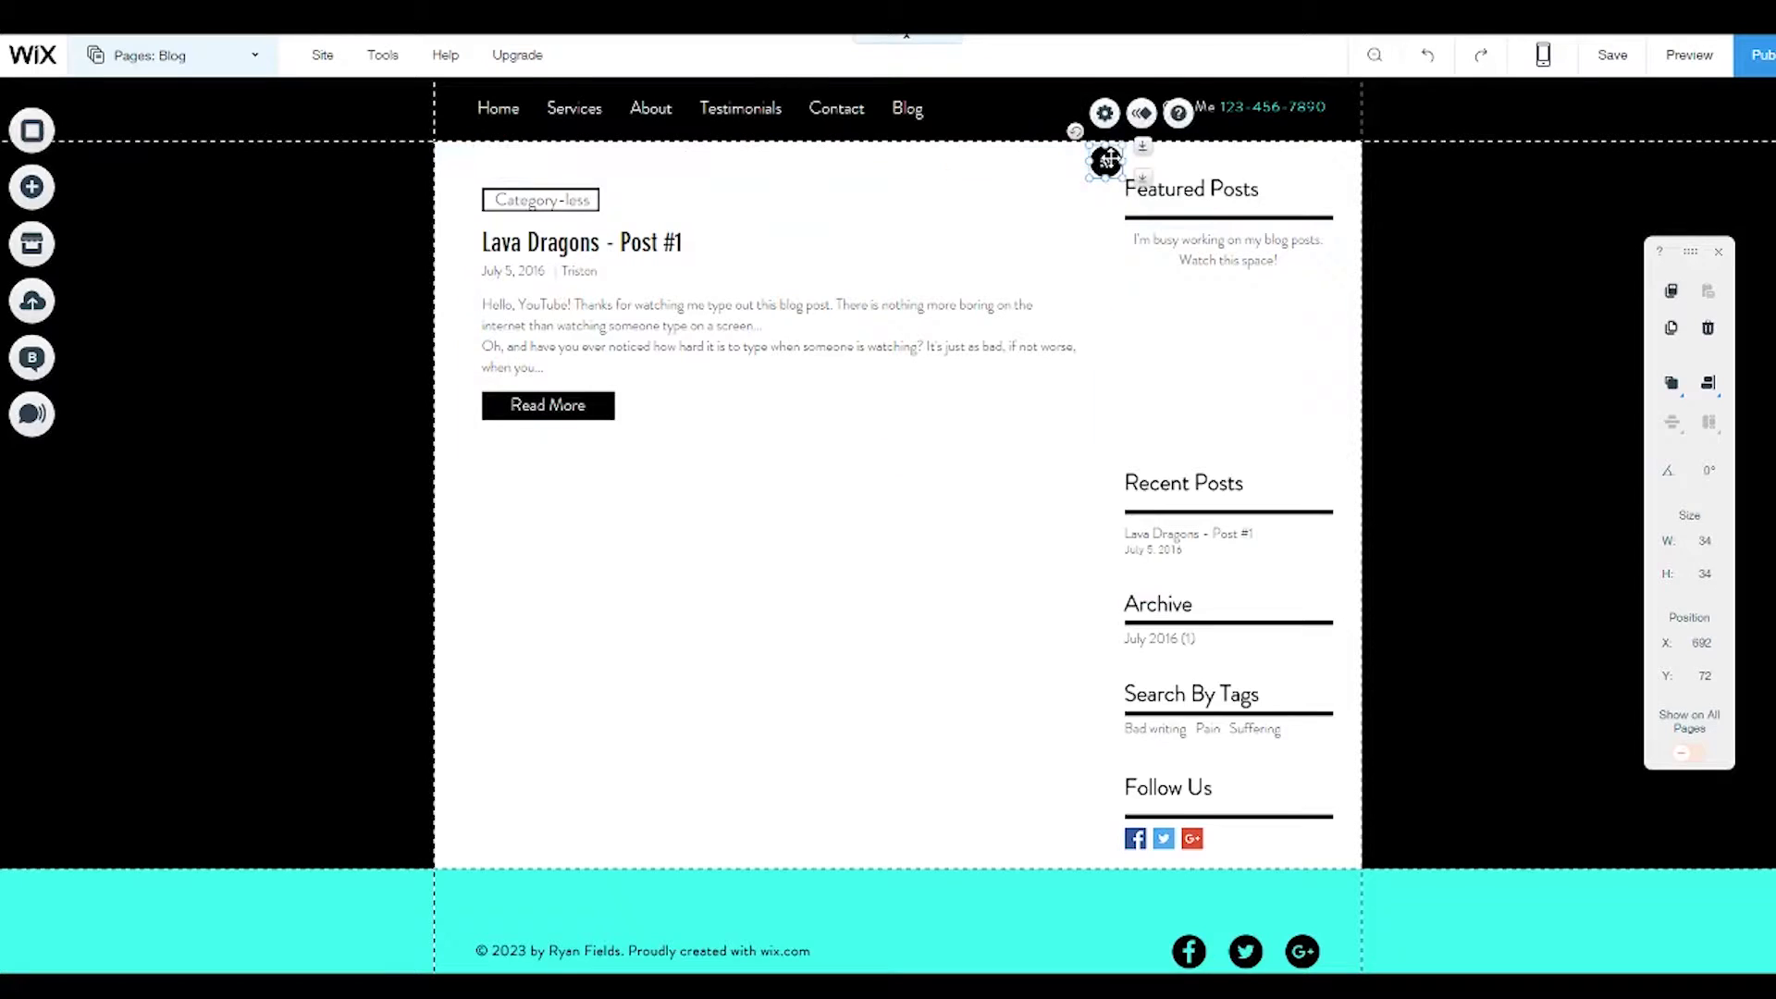
key(Delete)
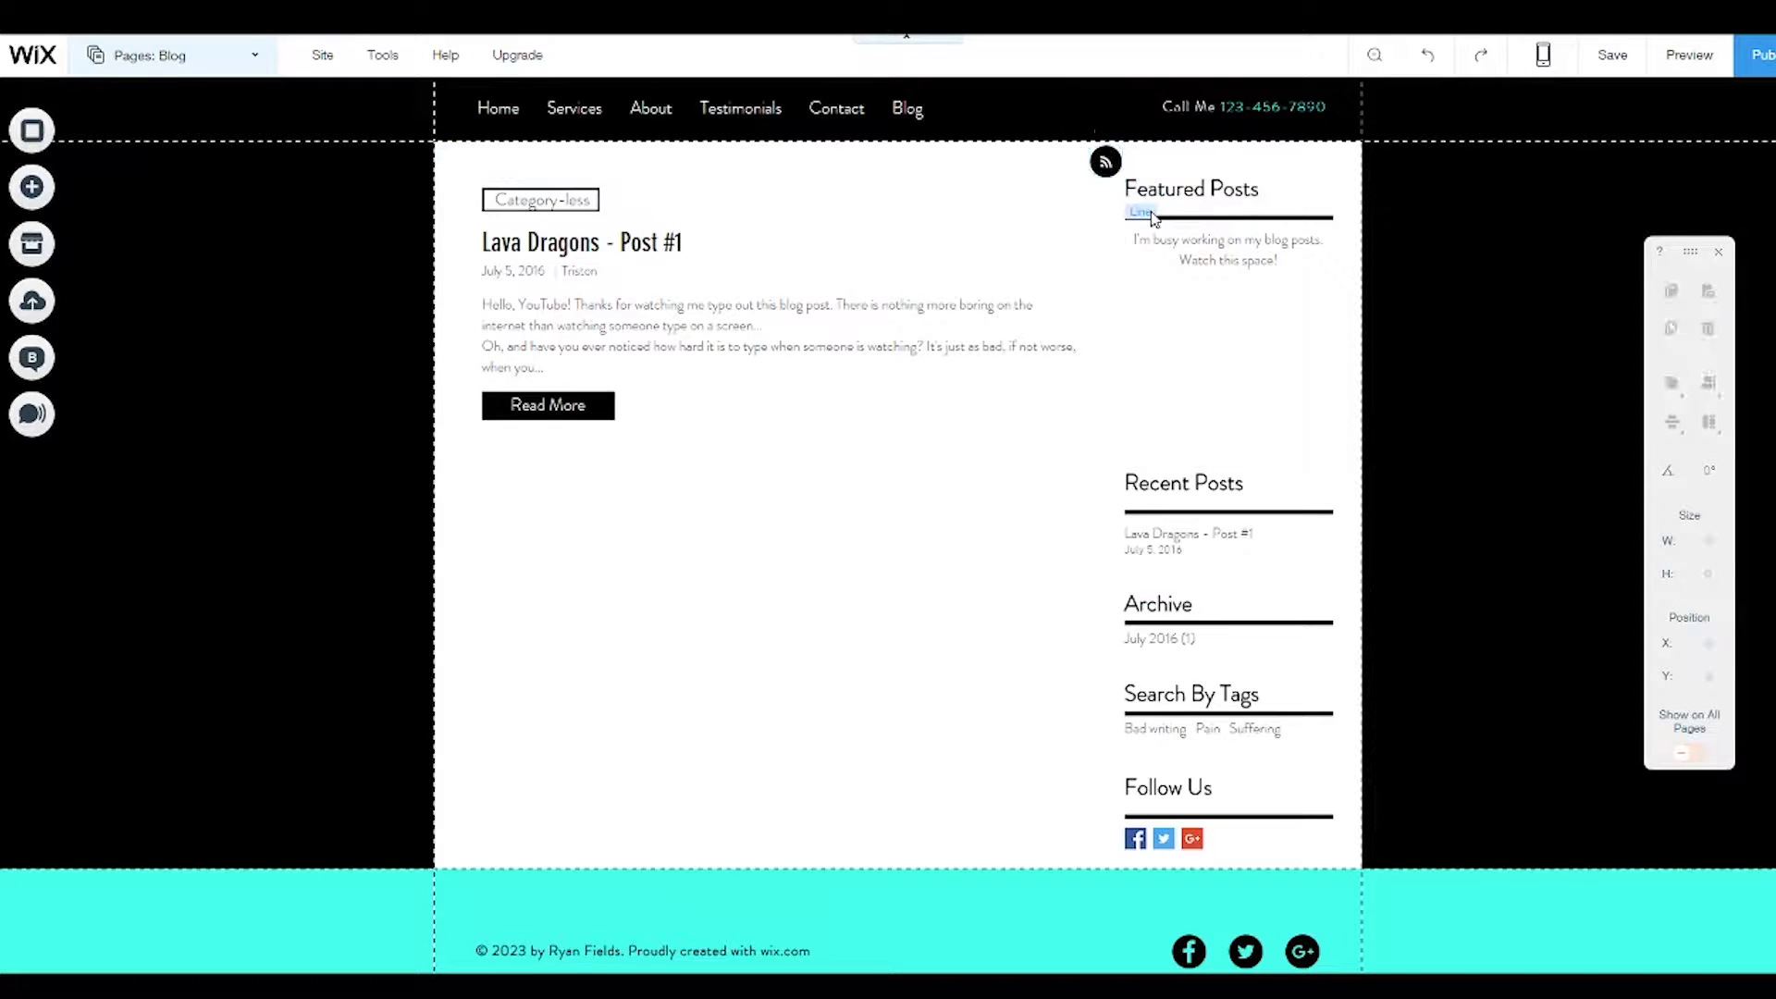
scroll(1004, 622, down, 2)
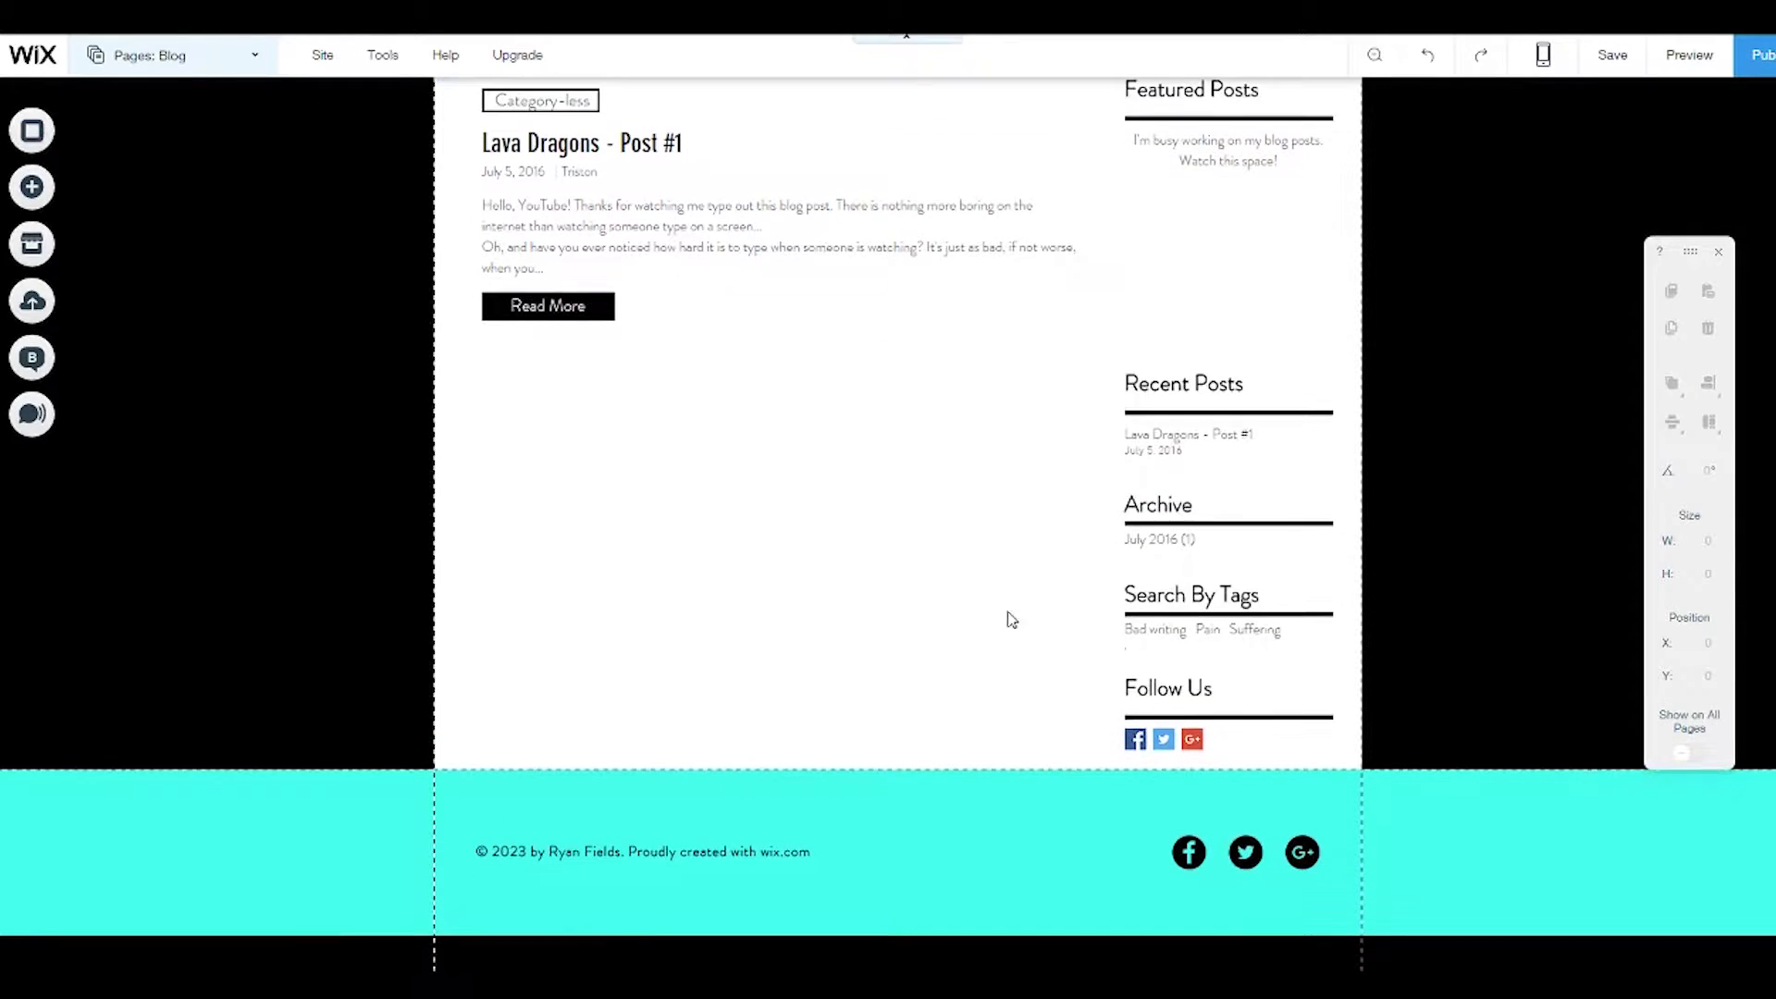
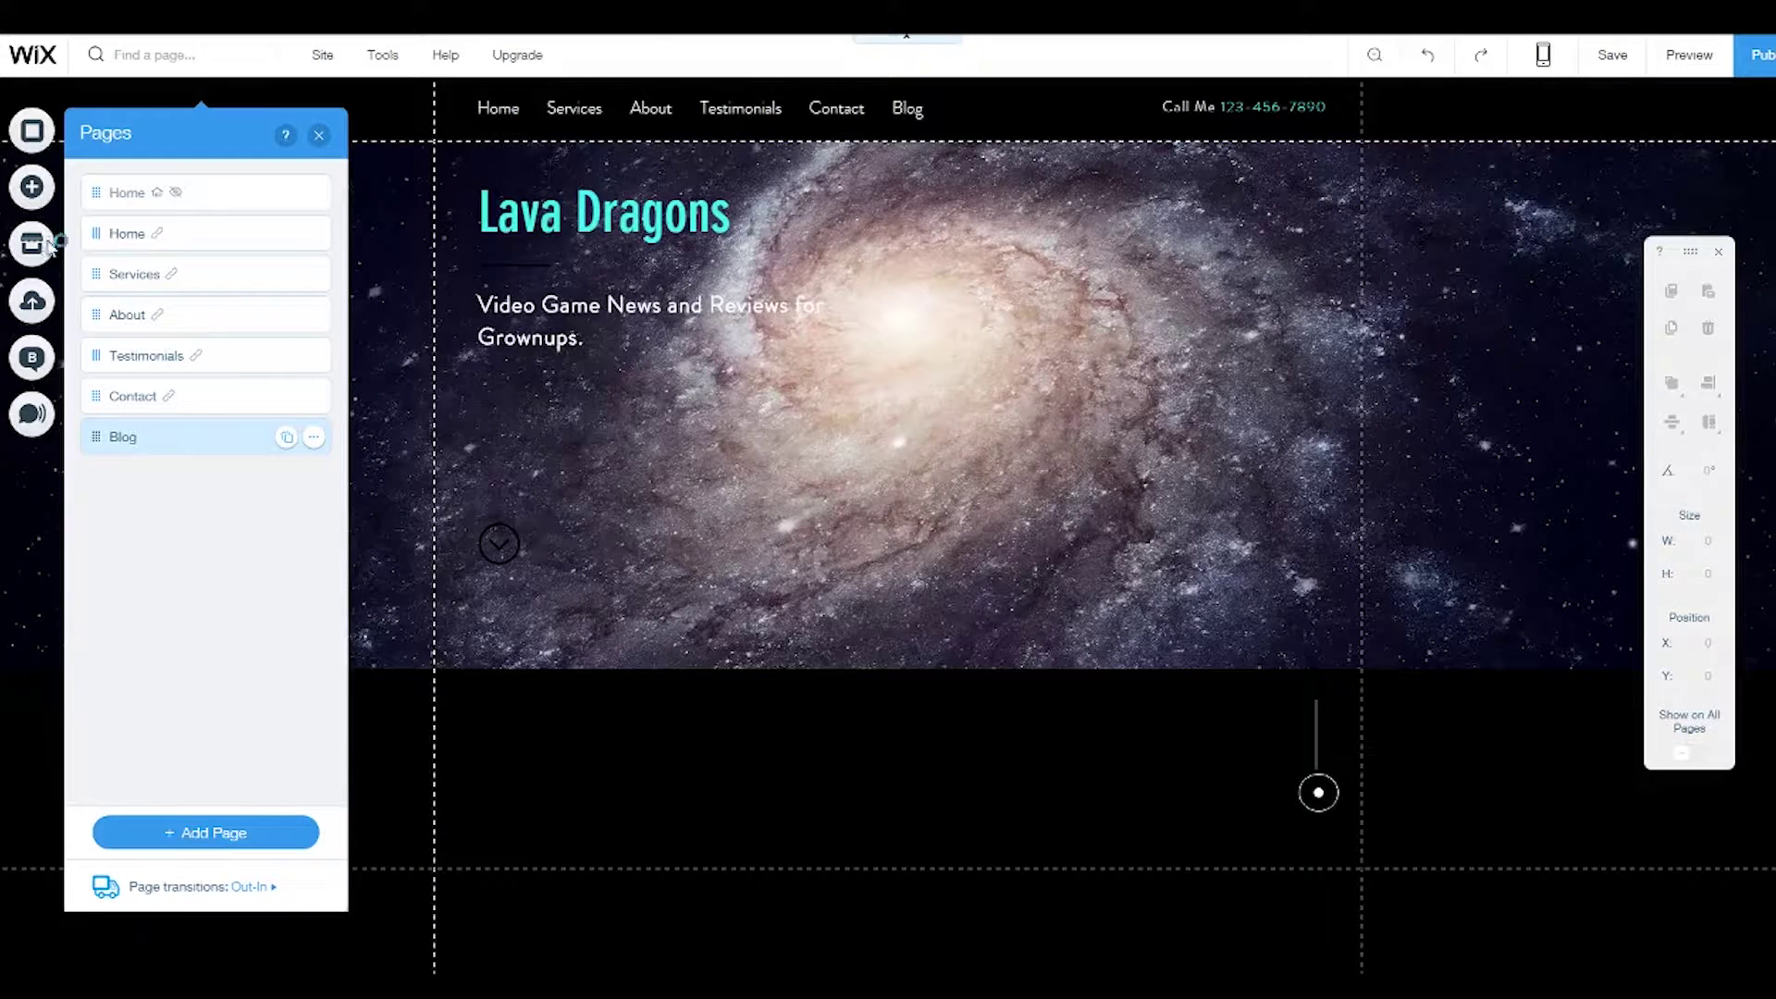
Open the Must-Have Apps category in the Wix App Market and dismiss the app details window.
click(37, 247)
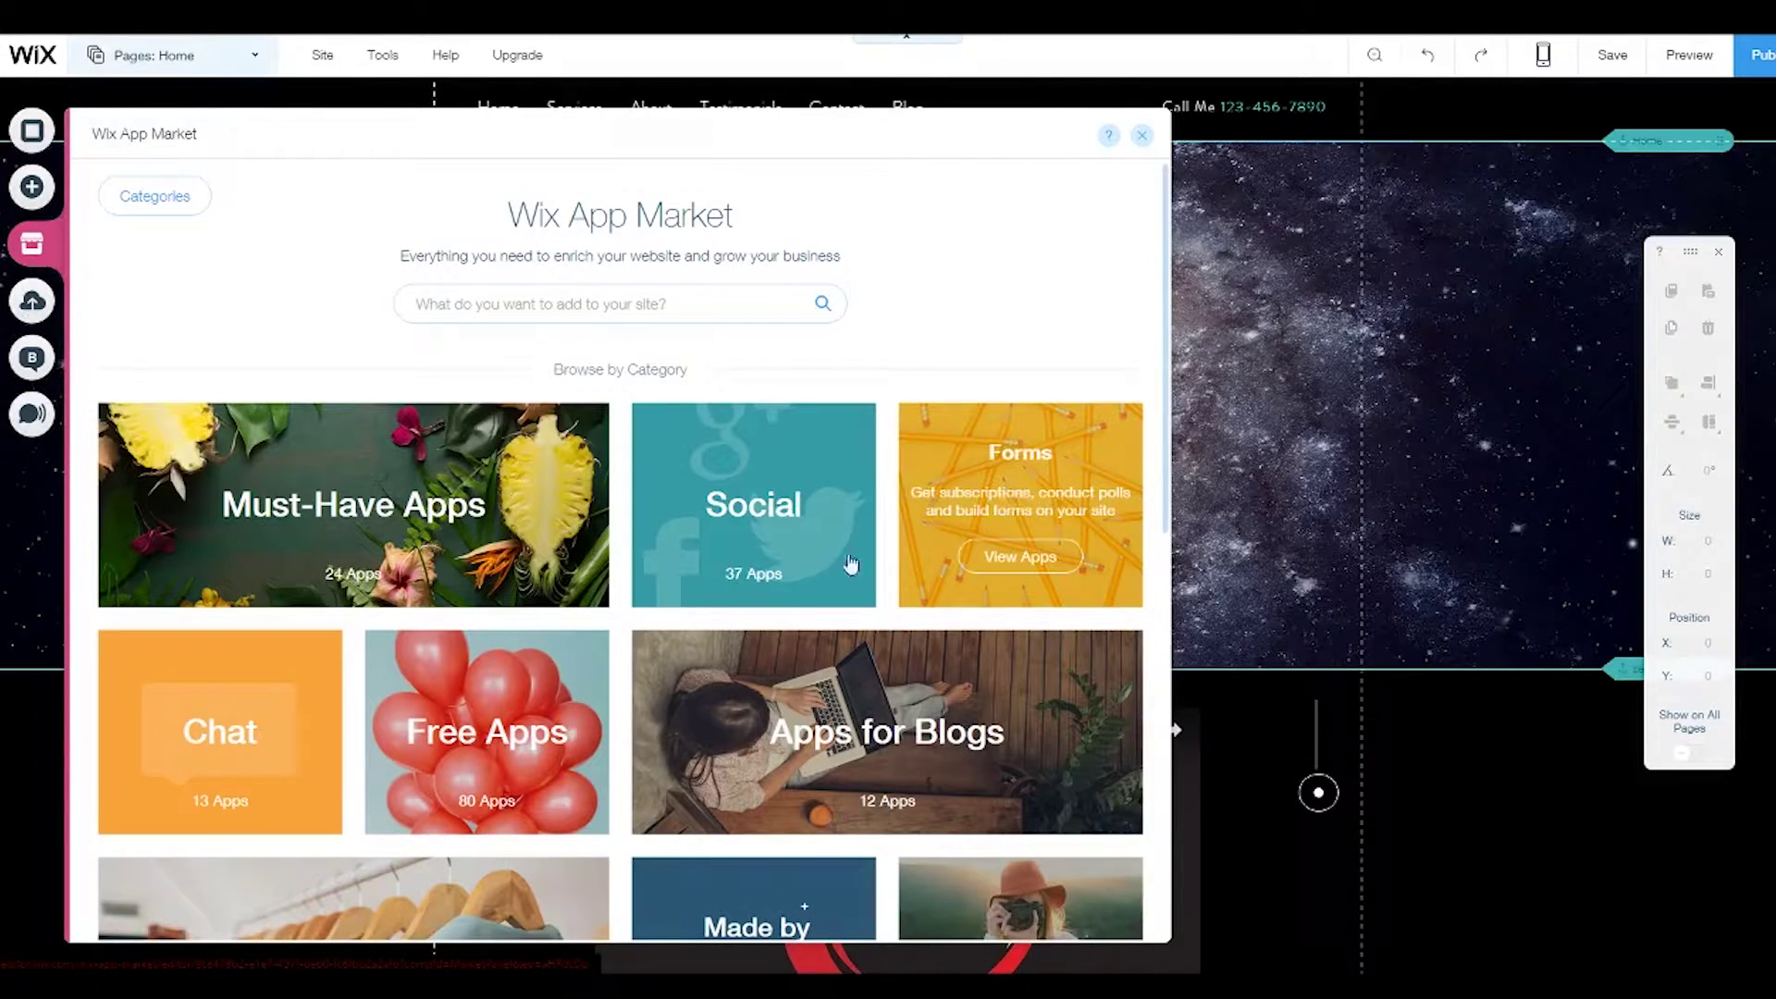
scroll(407, 366, down, 1)
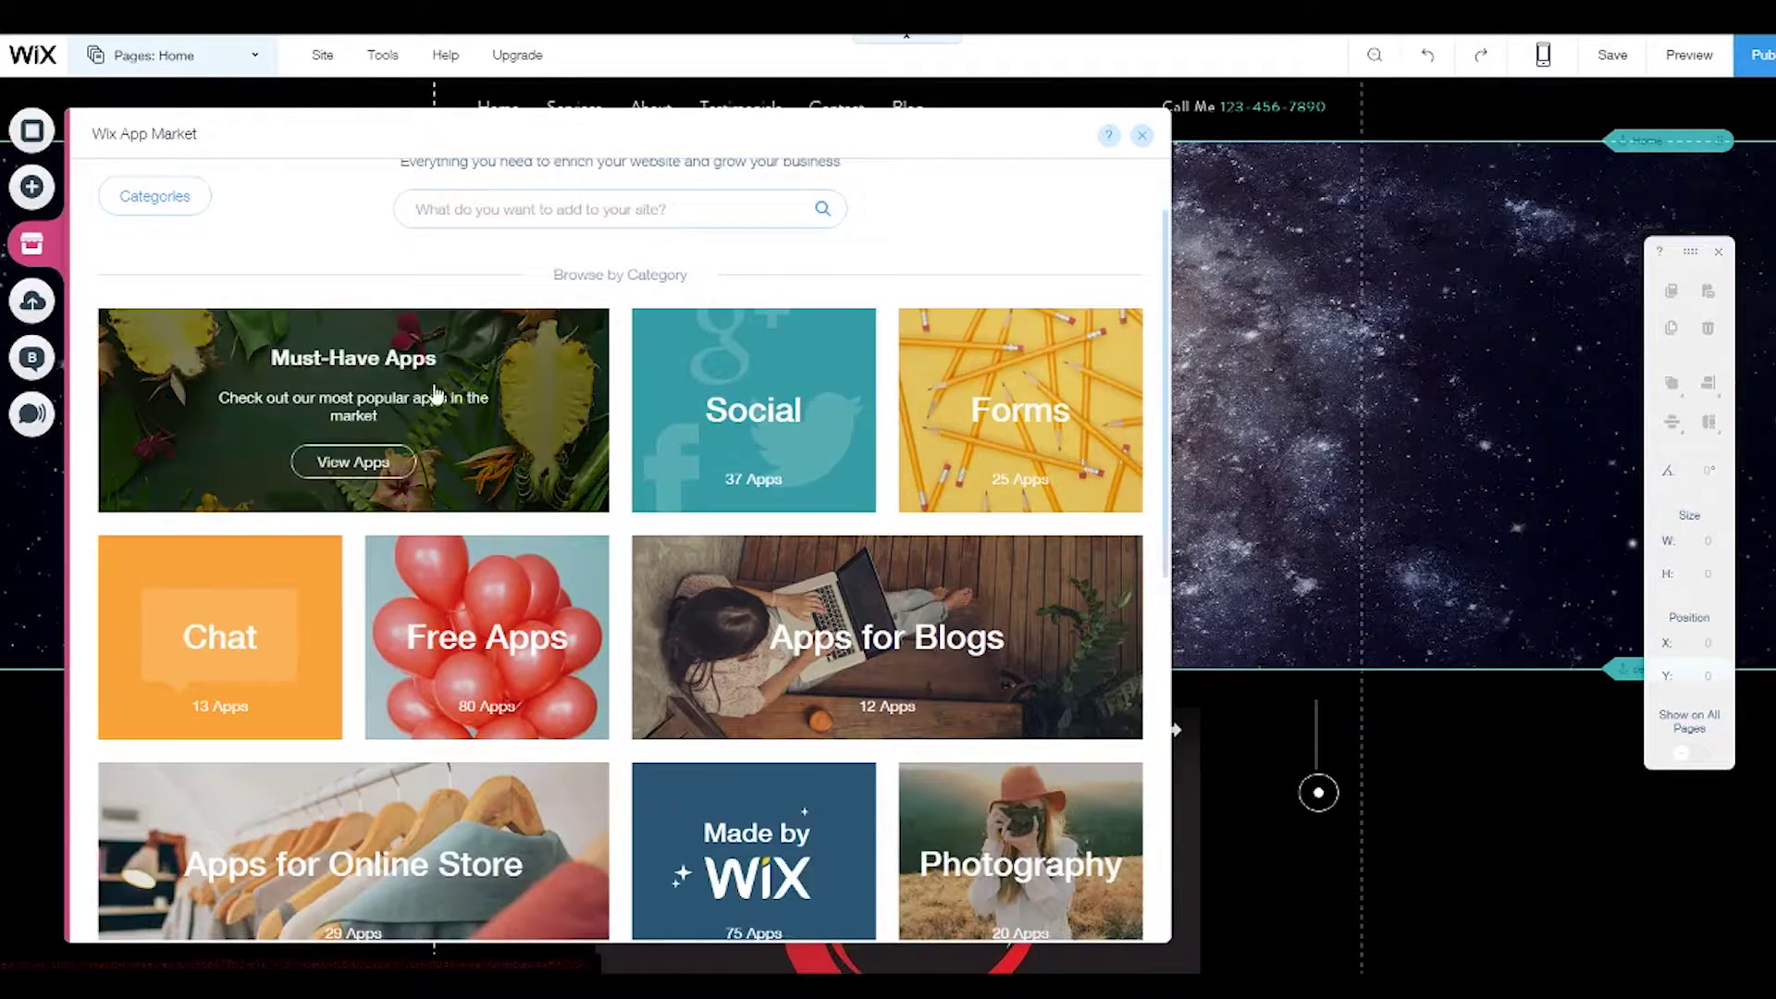
click(393, 464)
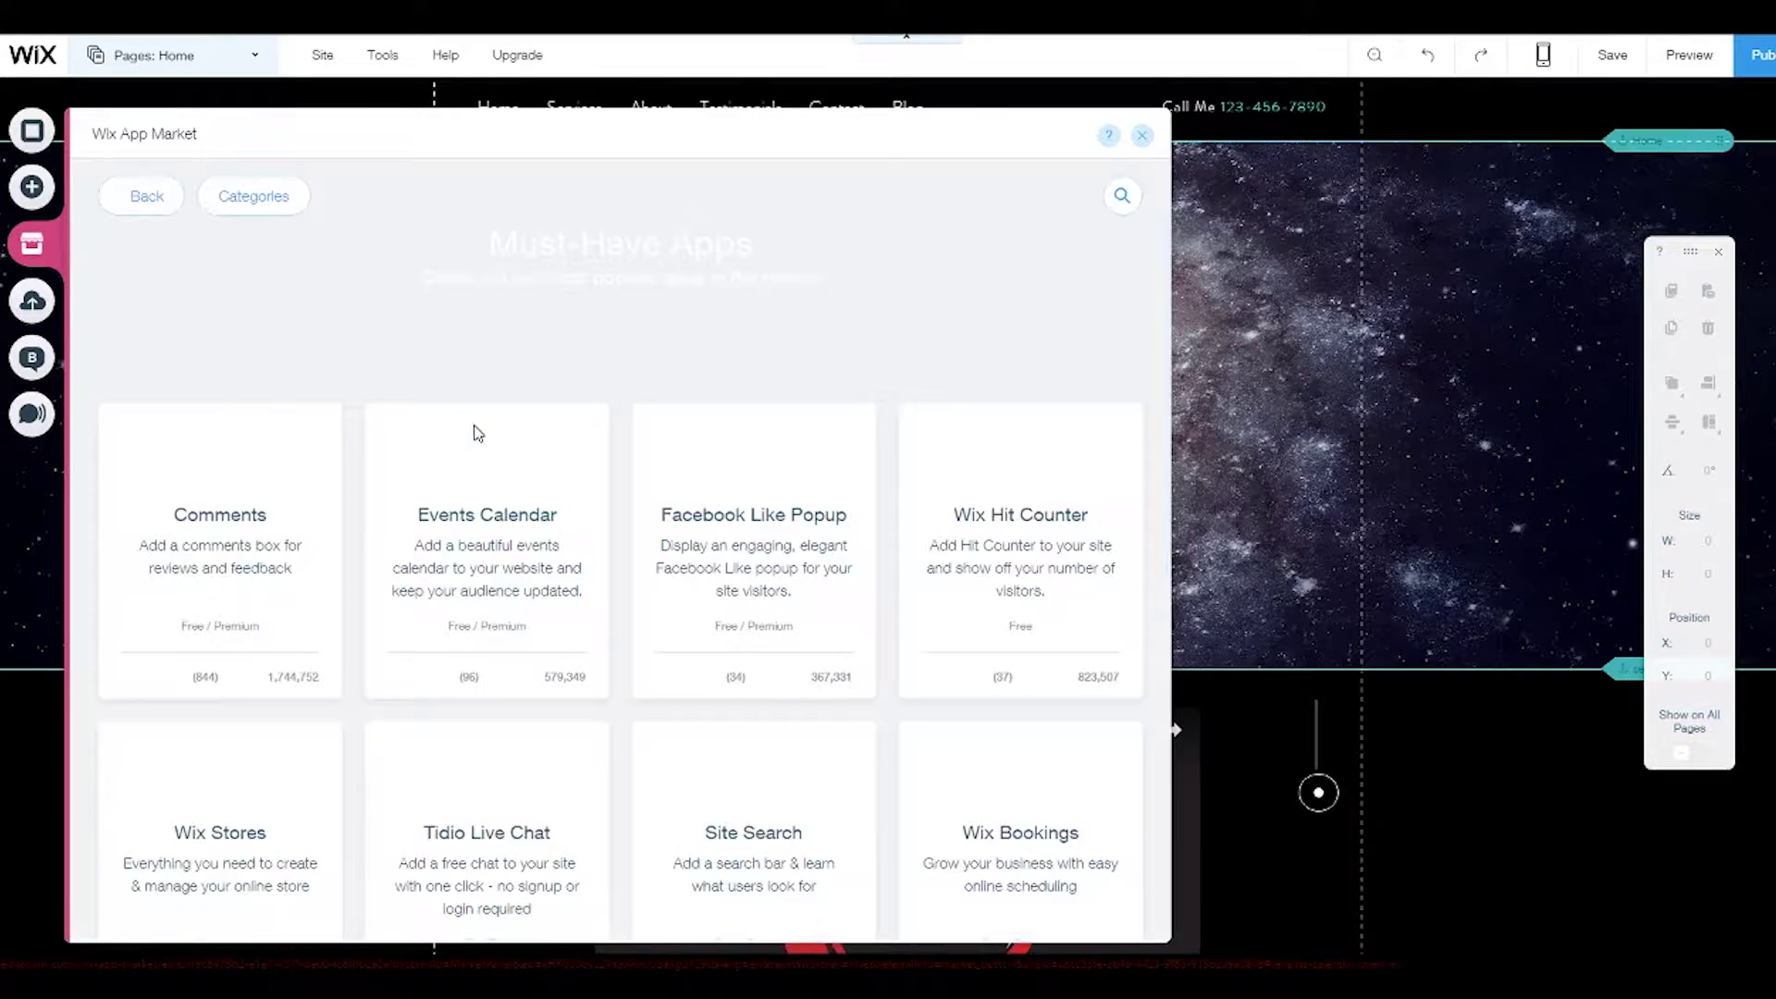
click(399, 471)
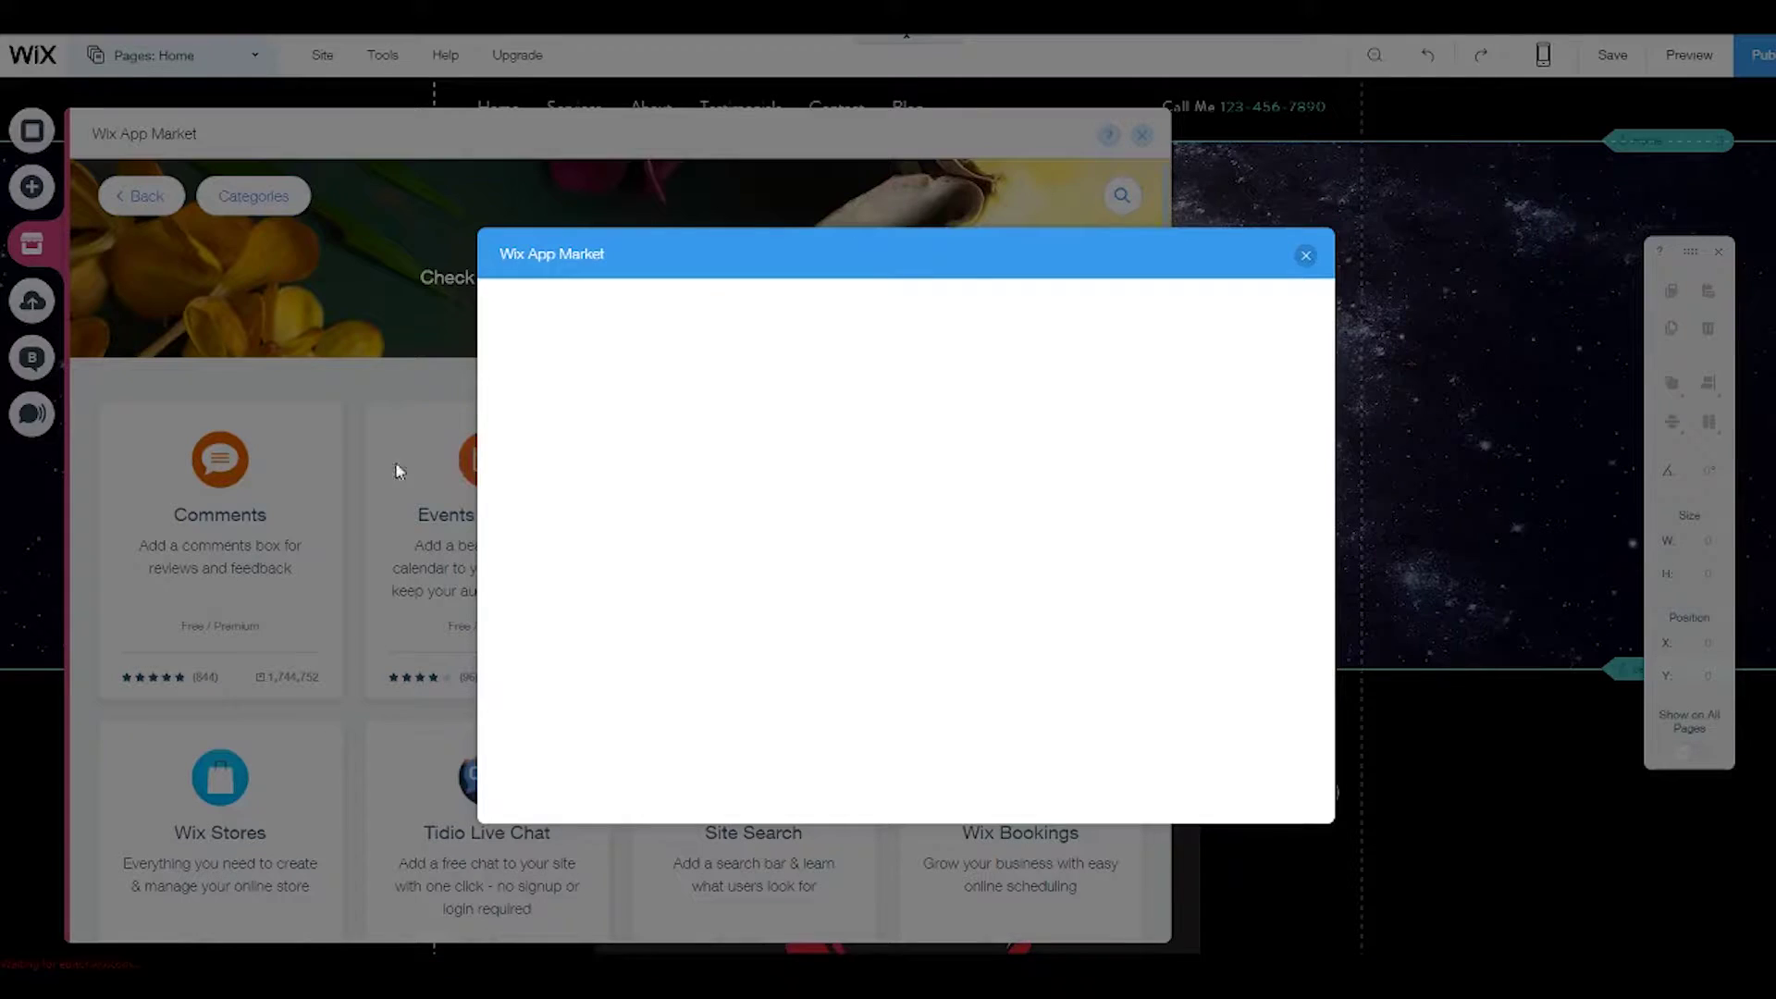
click(1306, 256)
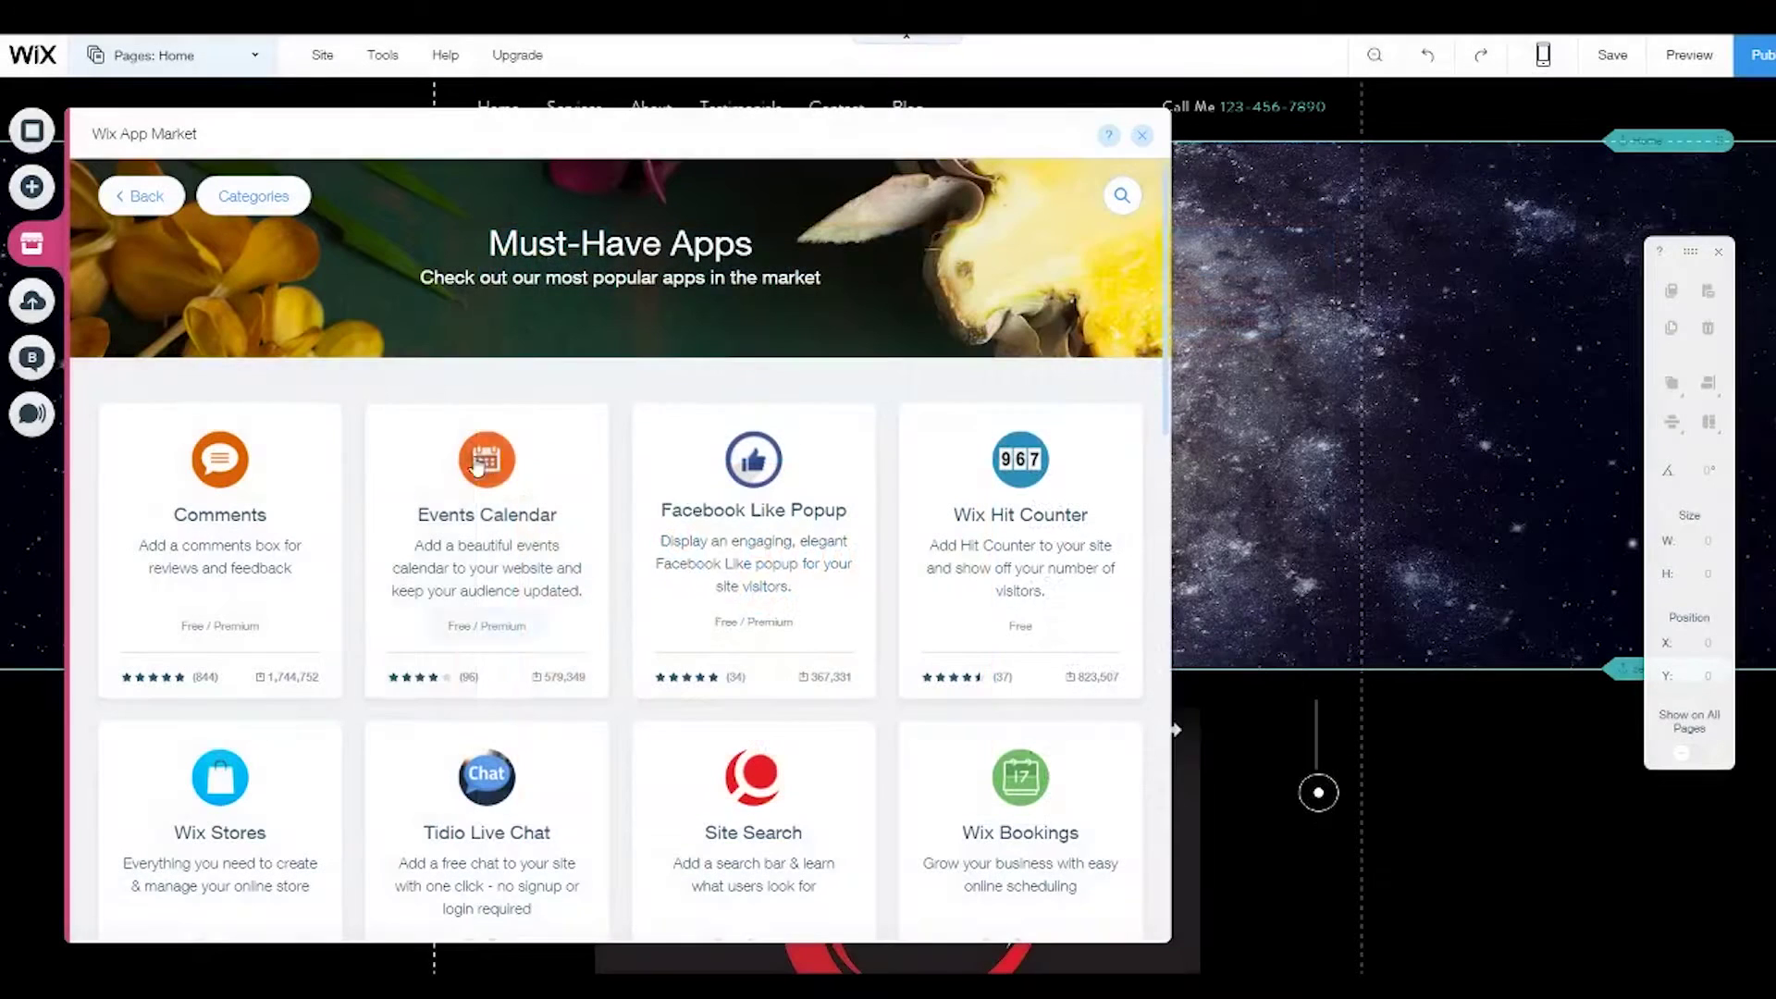
Look through the Must-Have Apps down to Instagram Feed and Simple Google Maps, and close the App Market.
scroll(407, 463, down, 2)
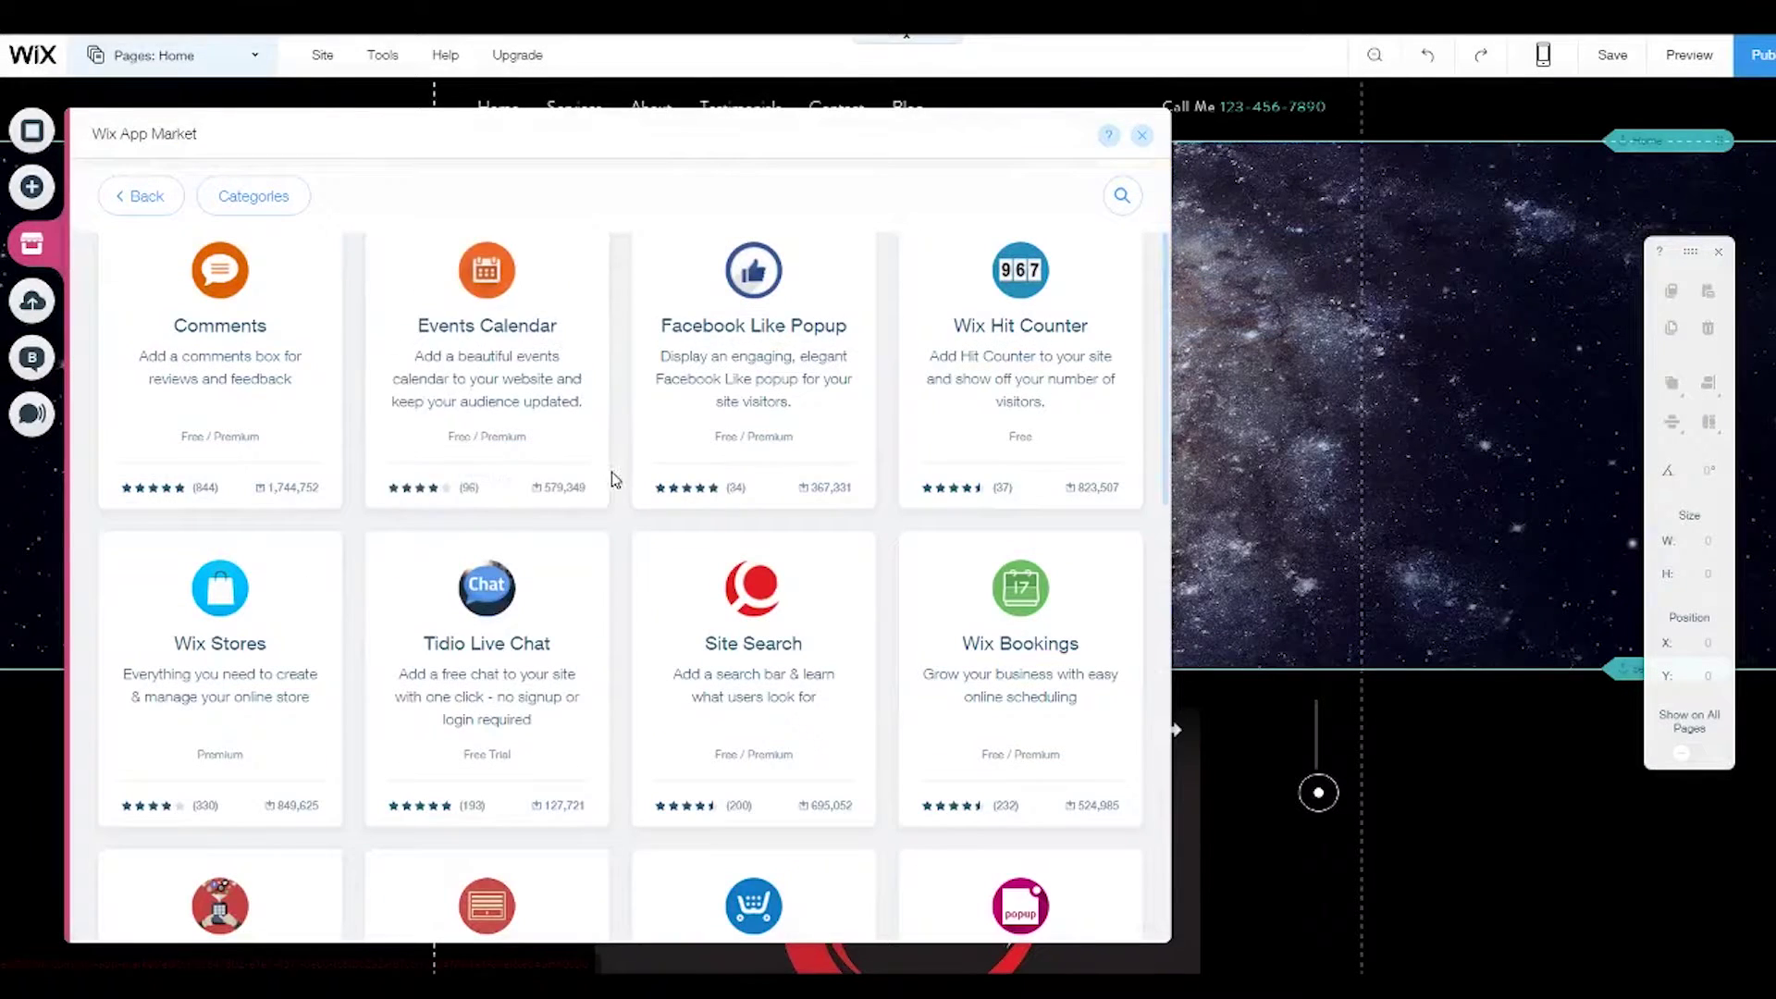
mouse_move(932, 438)
scroll(888, 704, down, 1)
scroll(895, 726, down, 1)
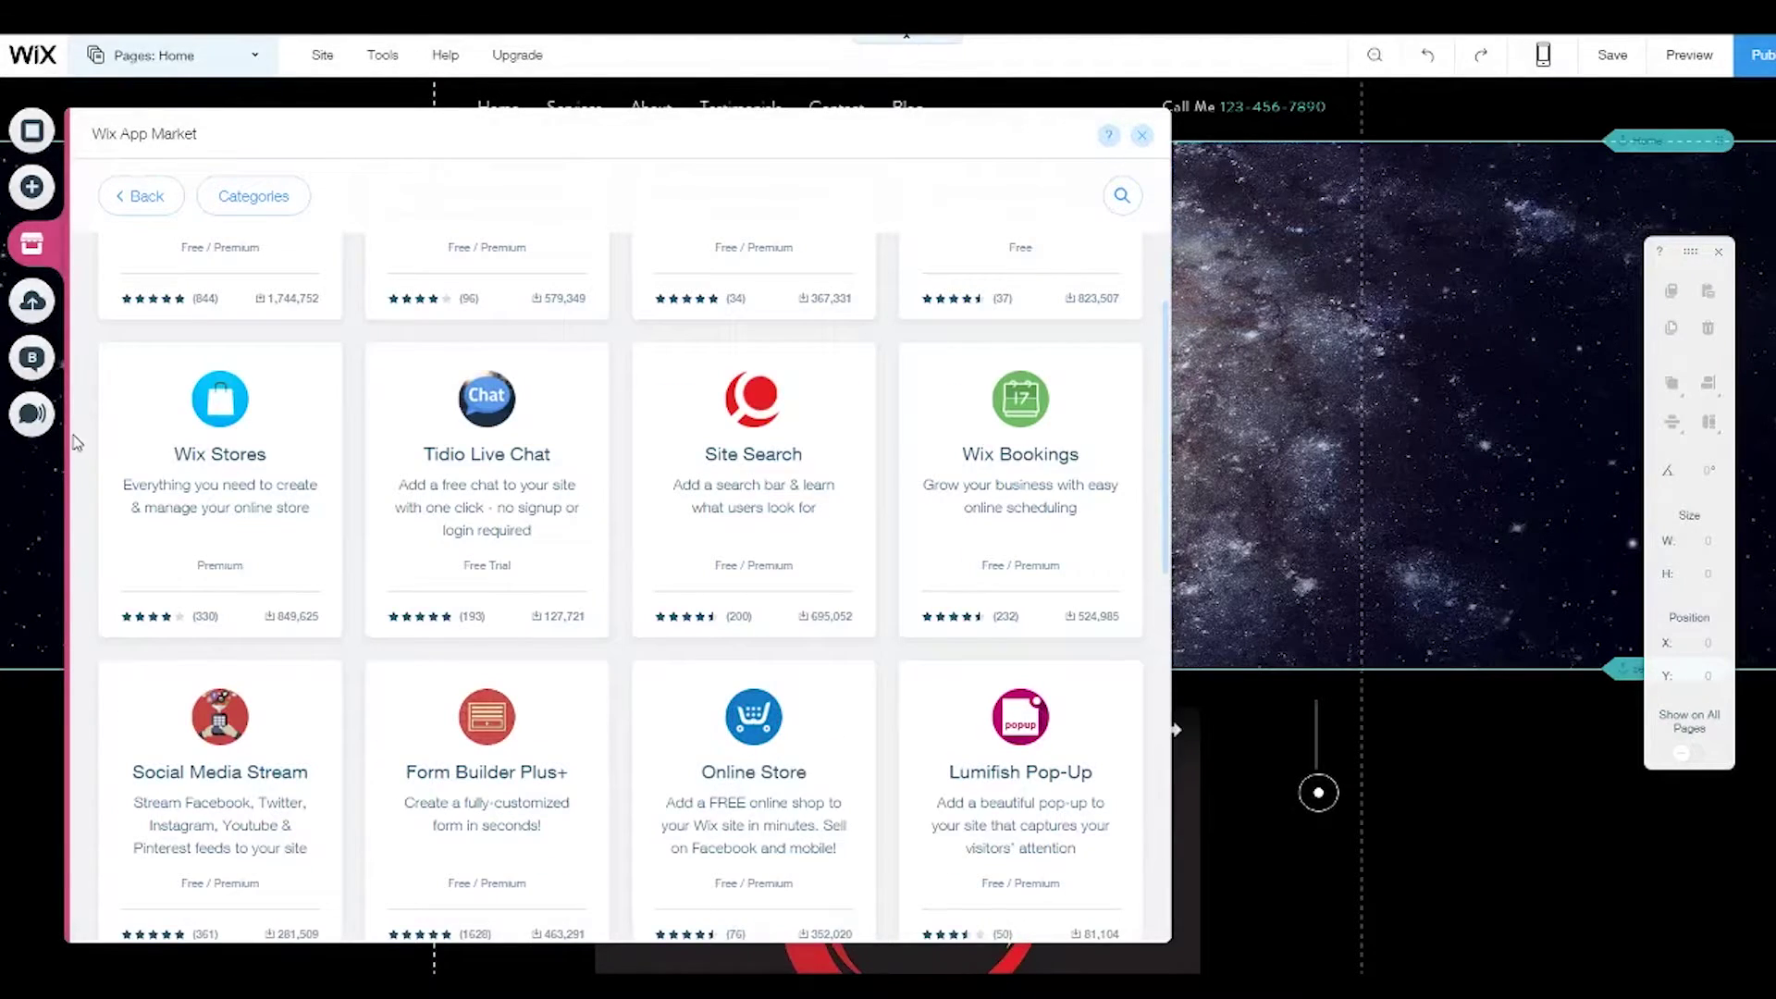
scroll(88, 482, down, 2)
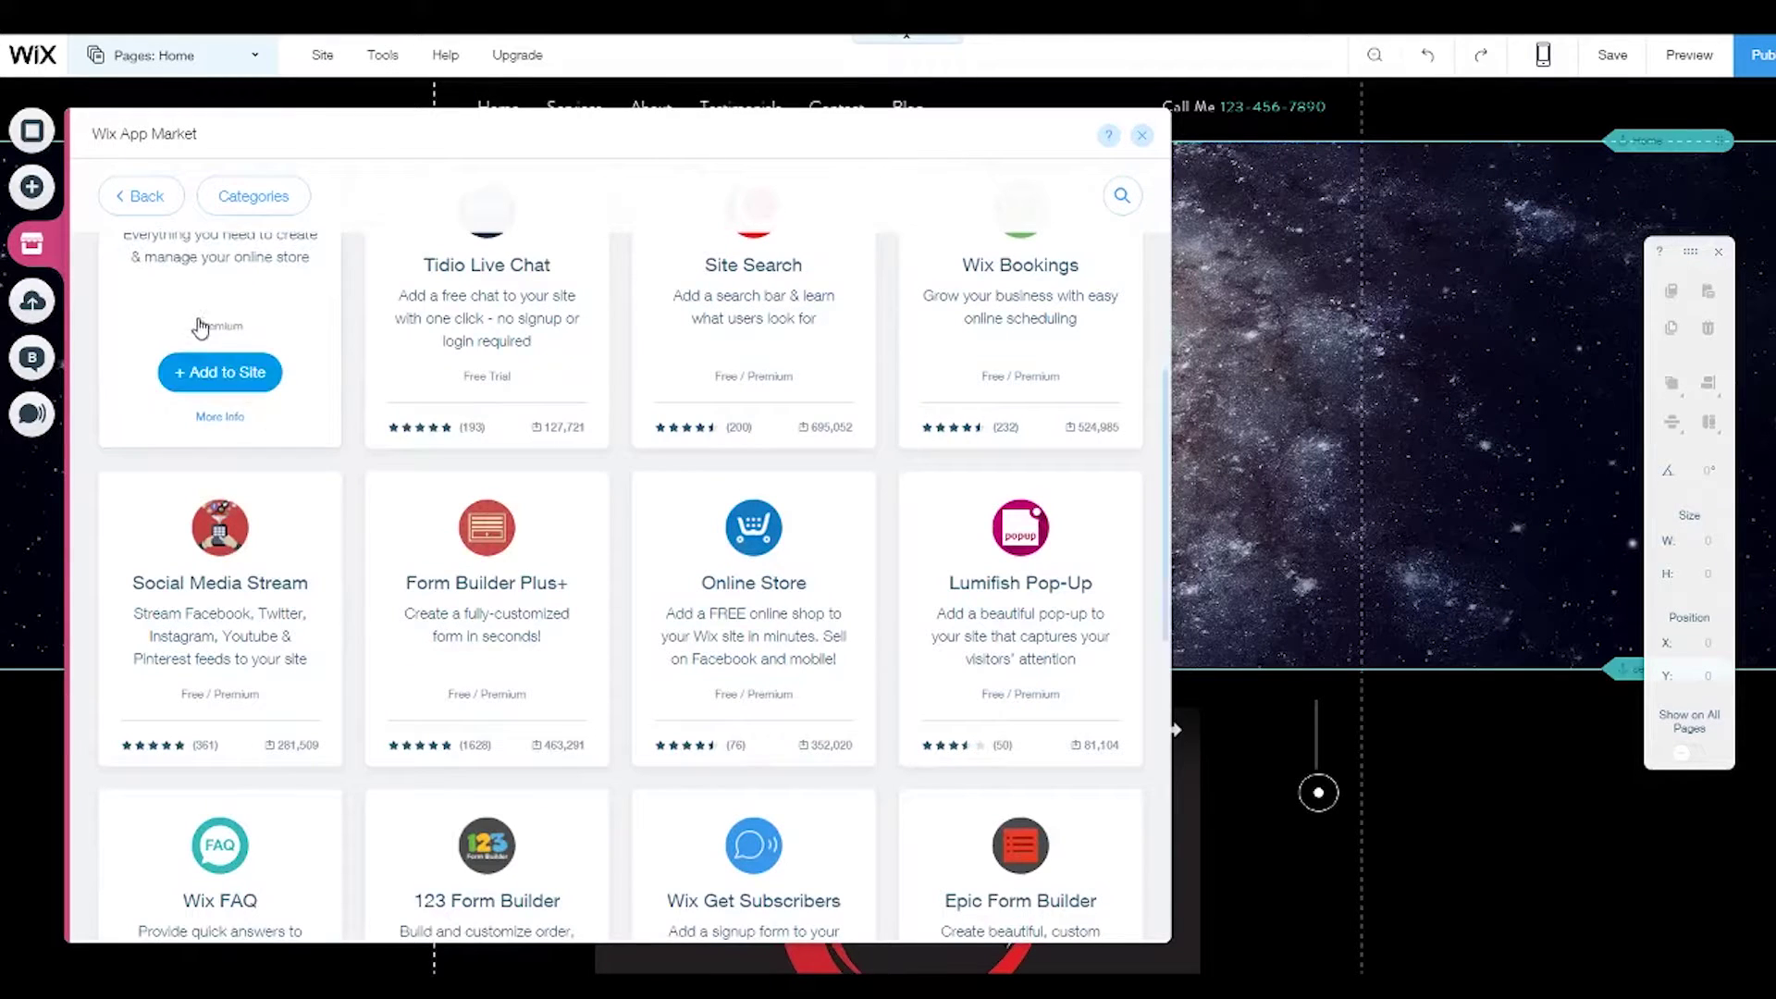
scroll(76, 599, down, 2)
mouse_move(180, 442)
scroll(125, 555, down, 6)
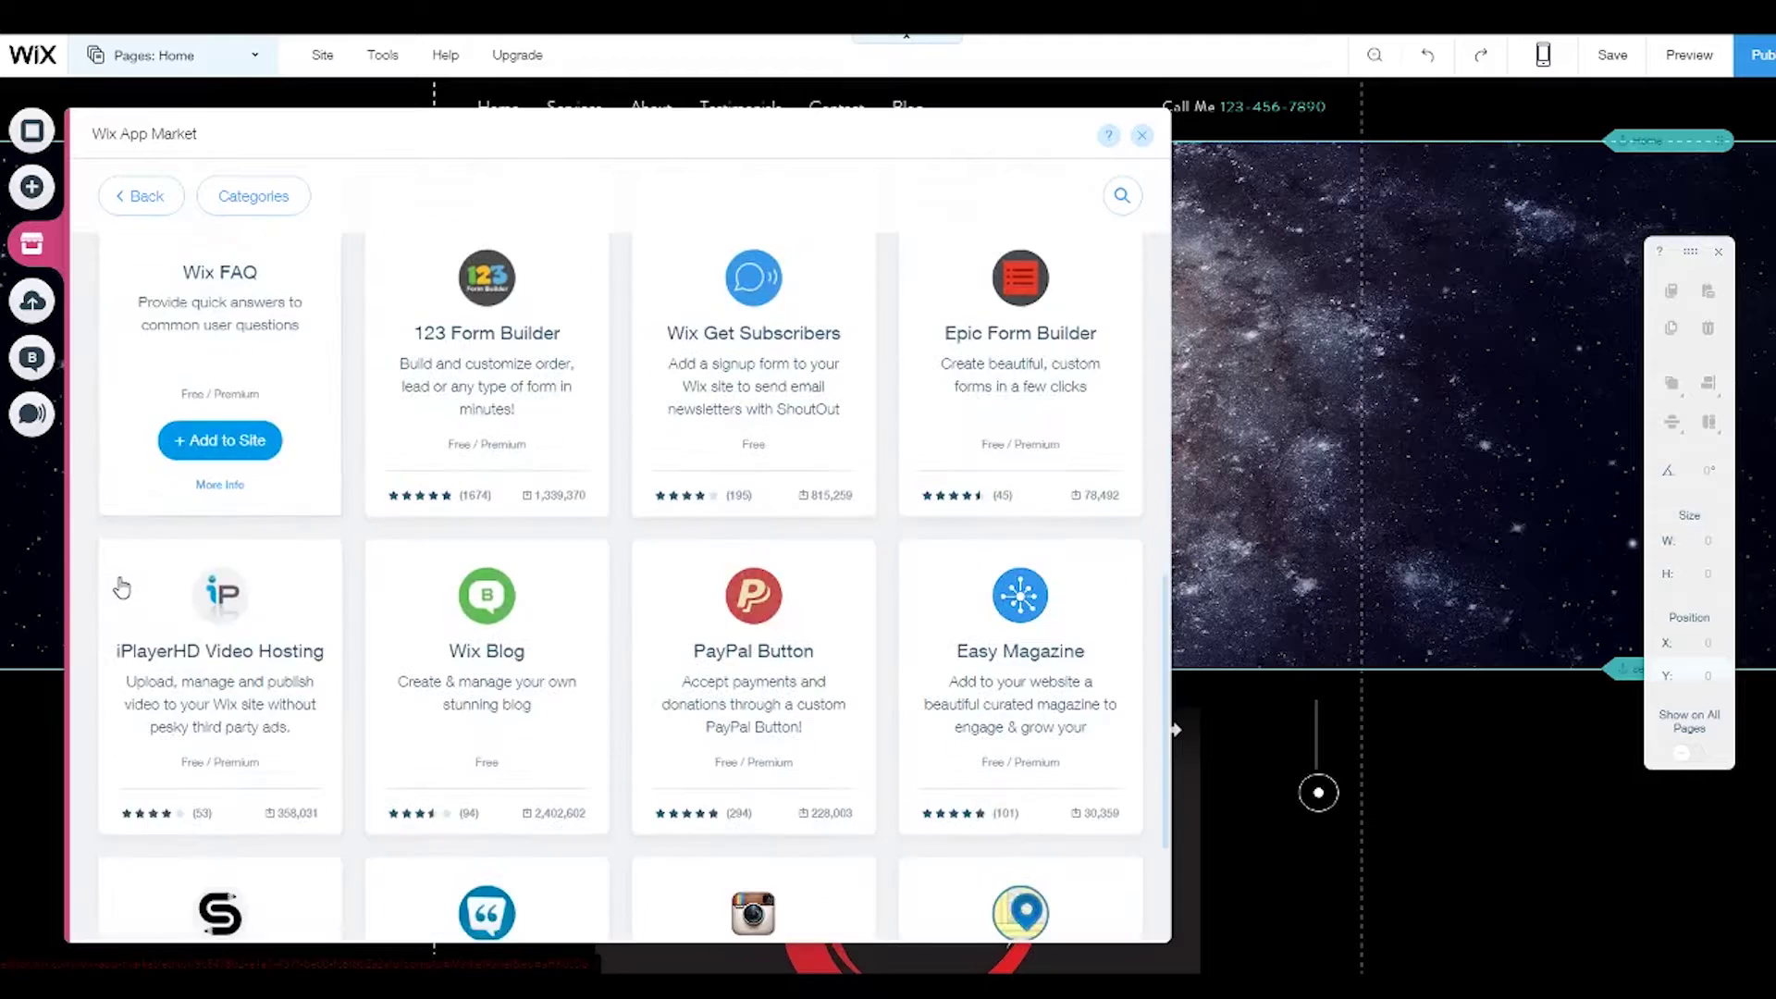
scroll(121, 587, down, 1)
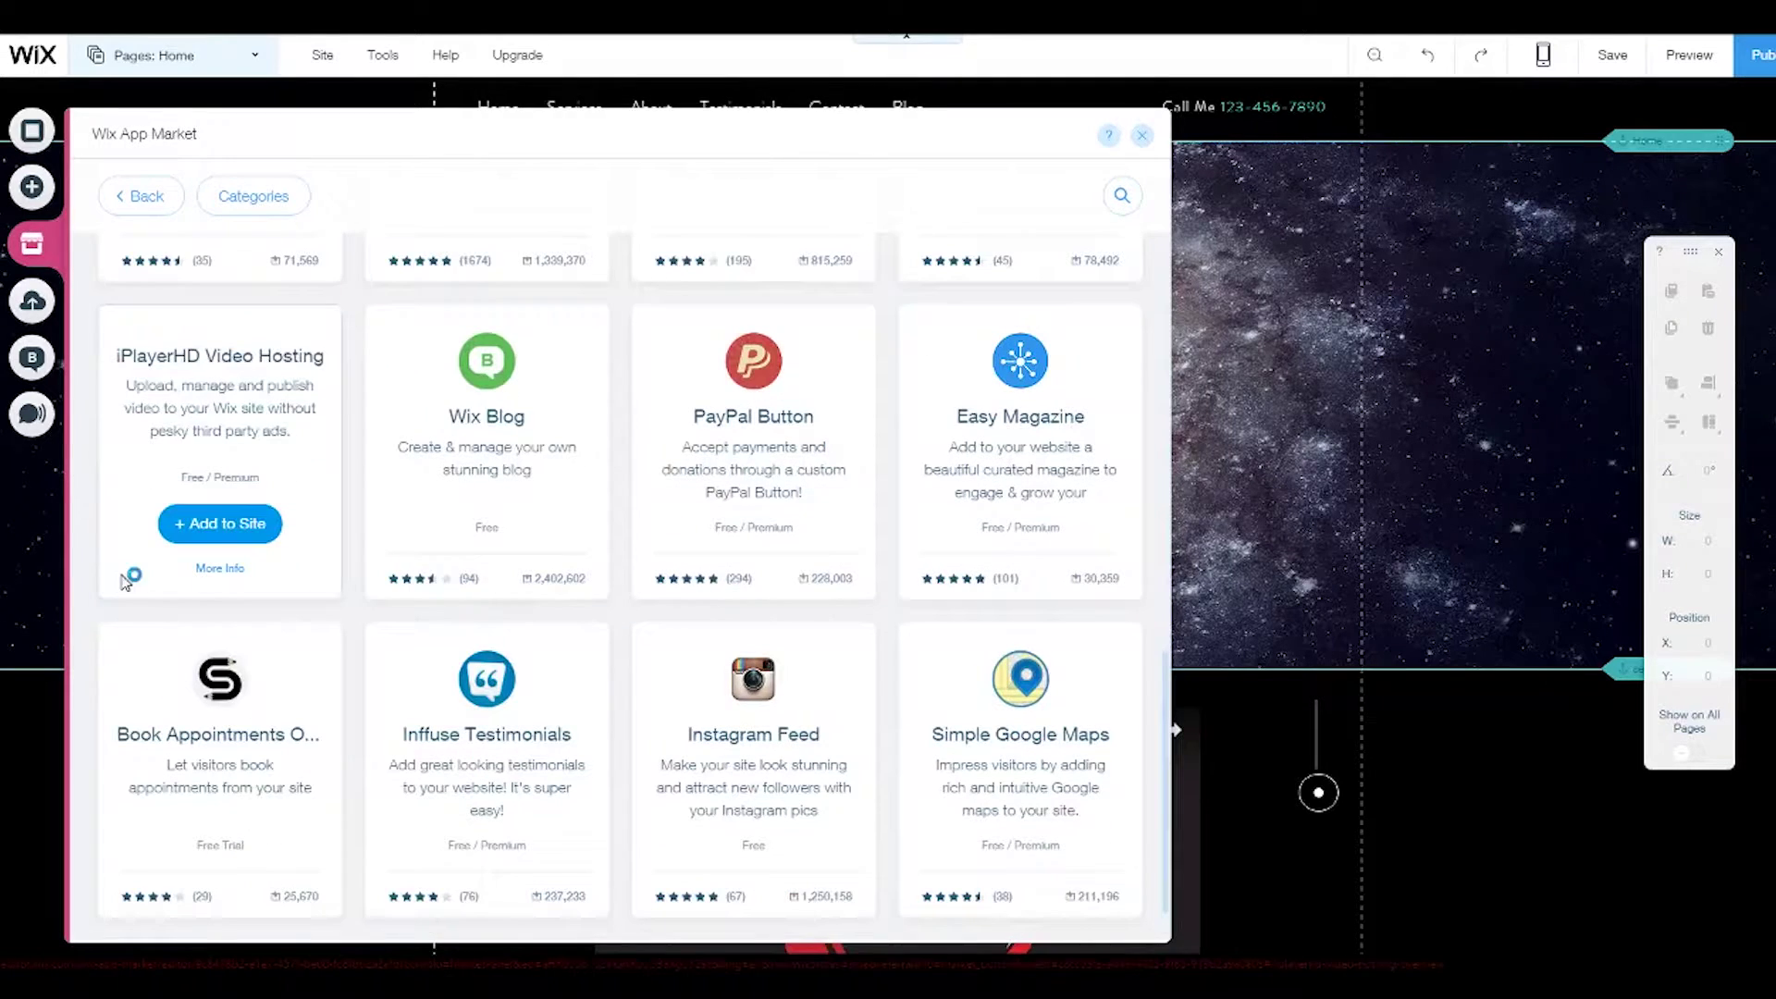
mouse_move(540, 640)
scroll(467, 407, up, 5)
scroll(468, 407, up, 3)
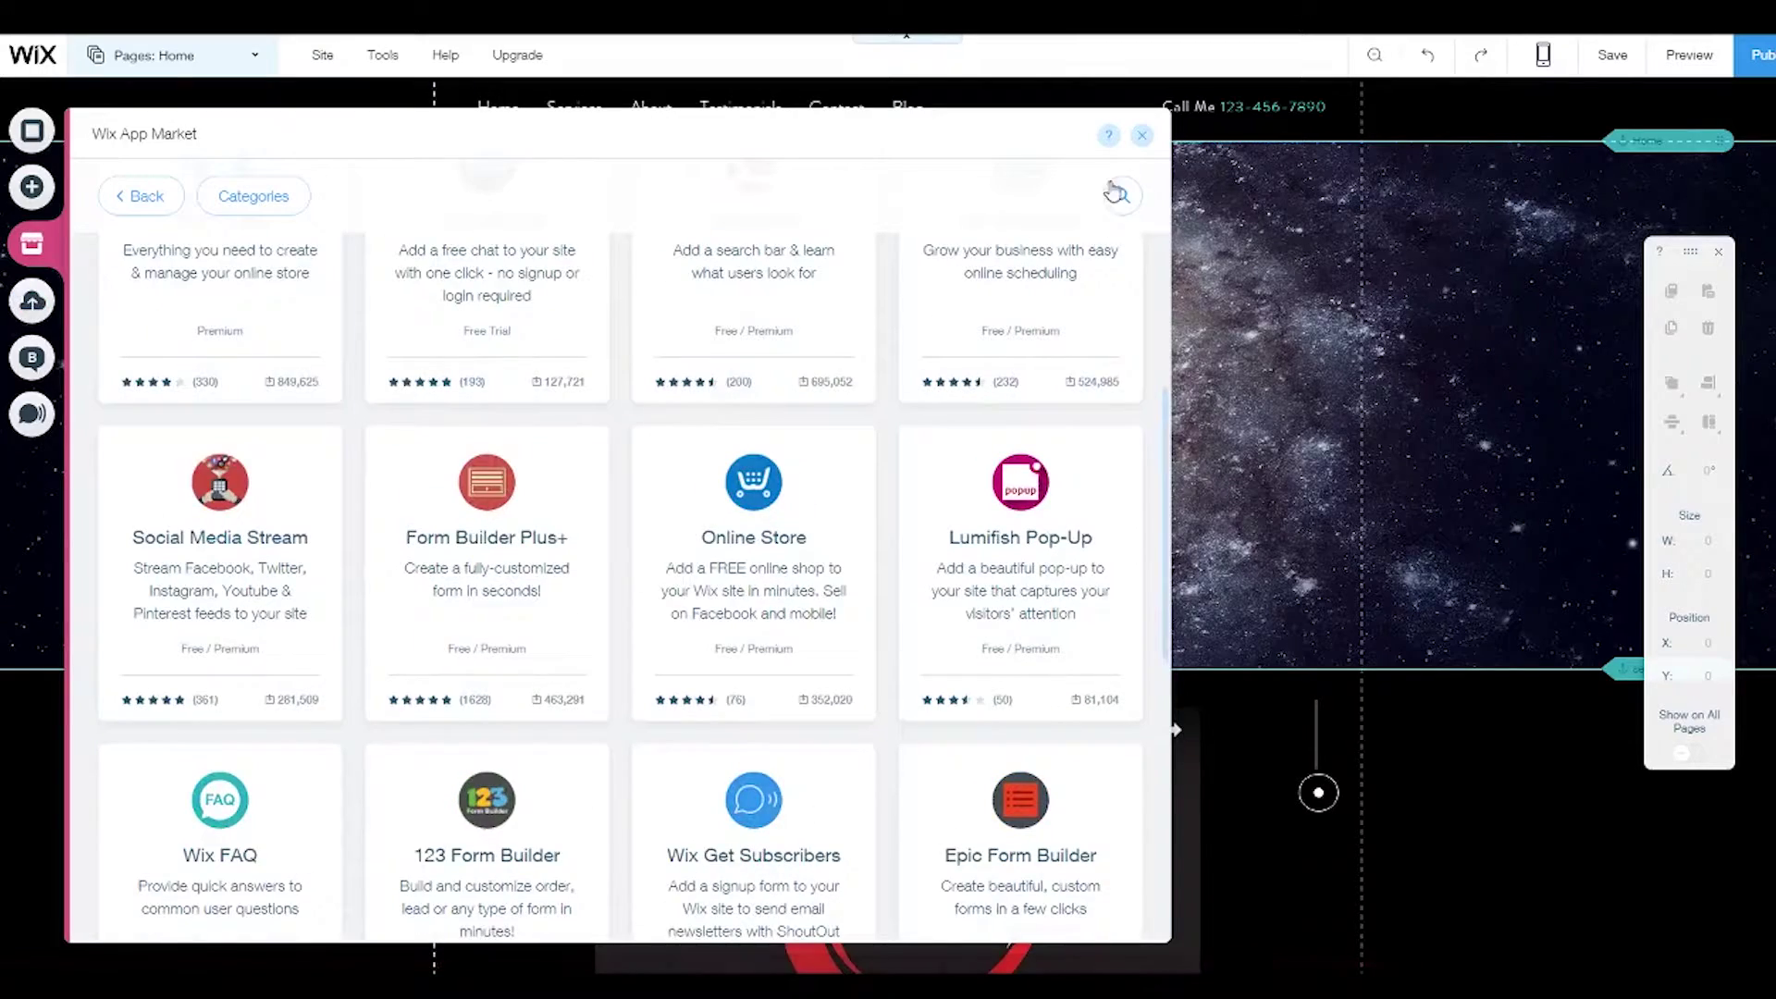
click(1142, 135)
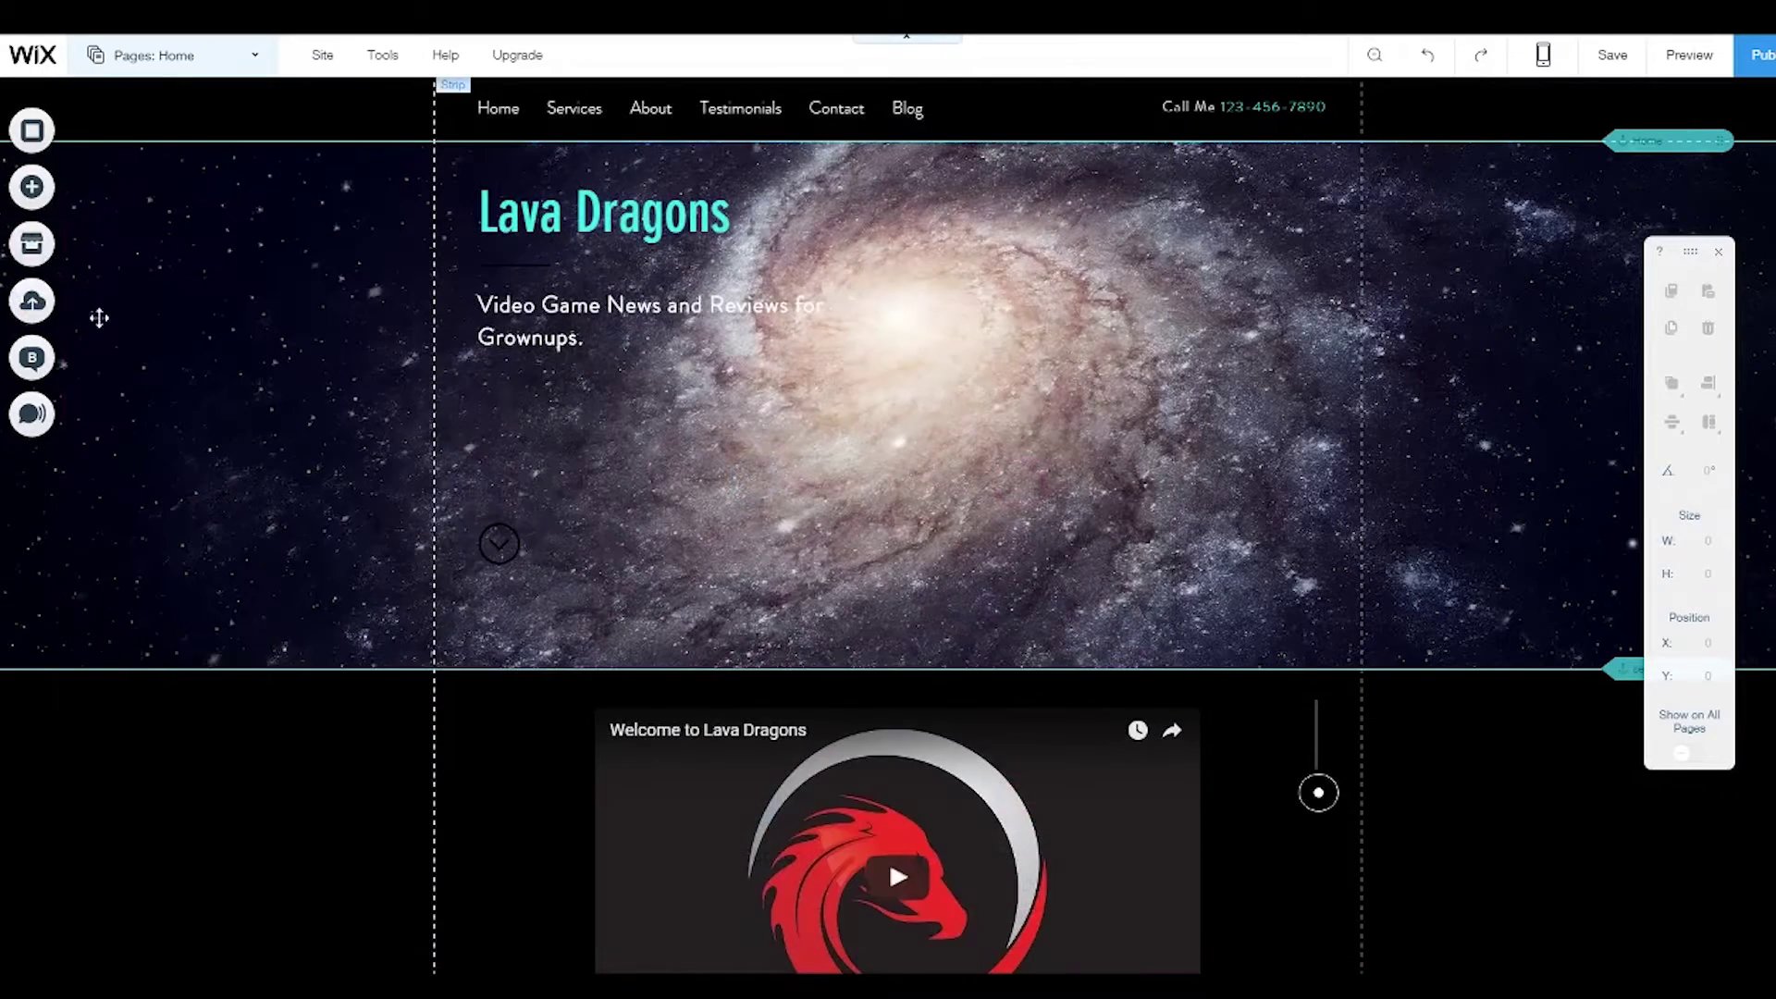
View the upload types, and review the blog's posts, categories and tags in the blog management window before closing it.
click(33, 302)
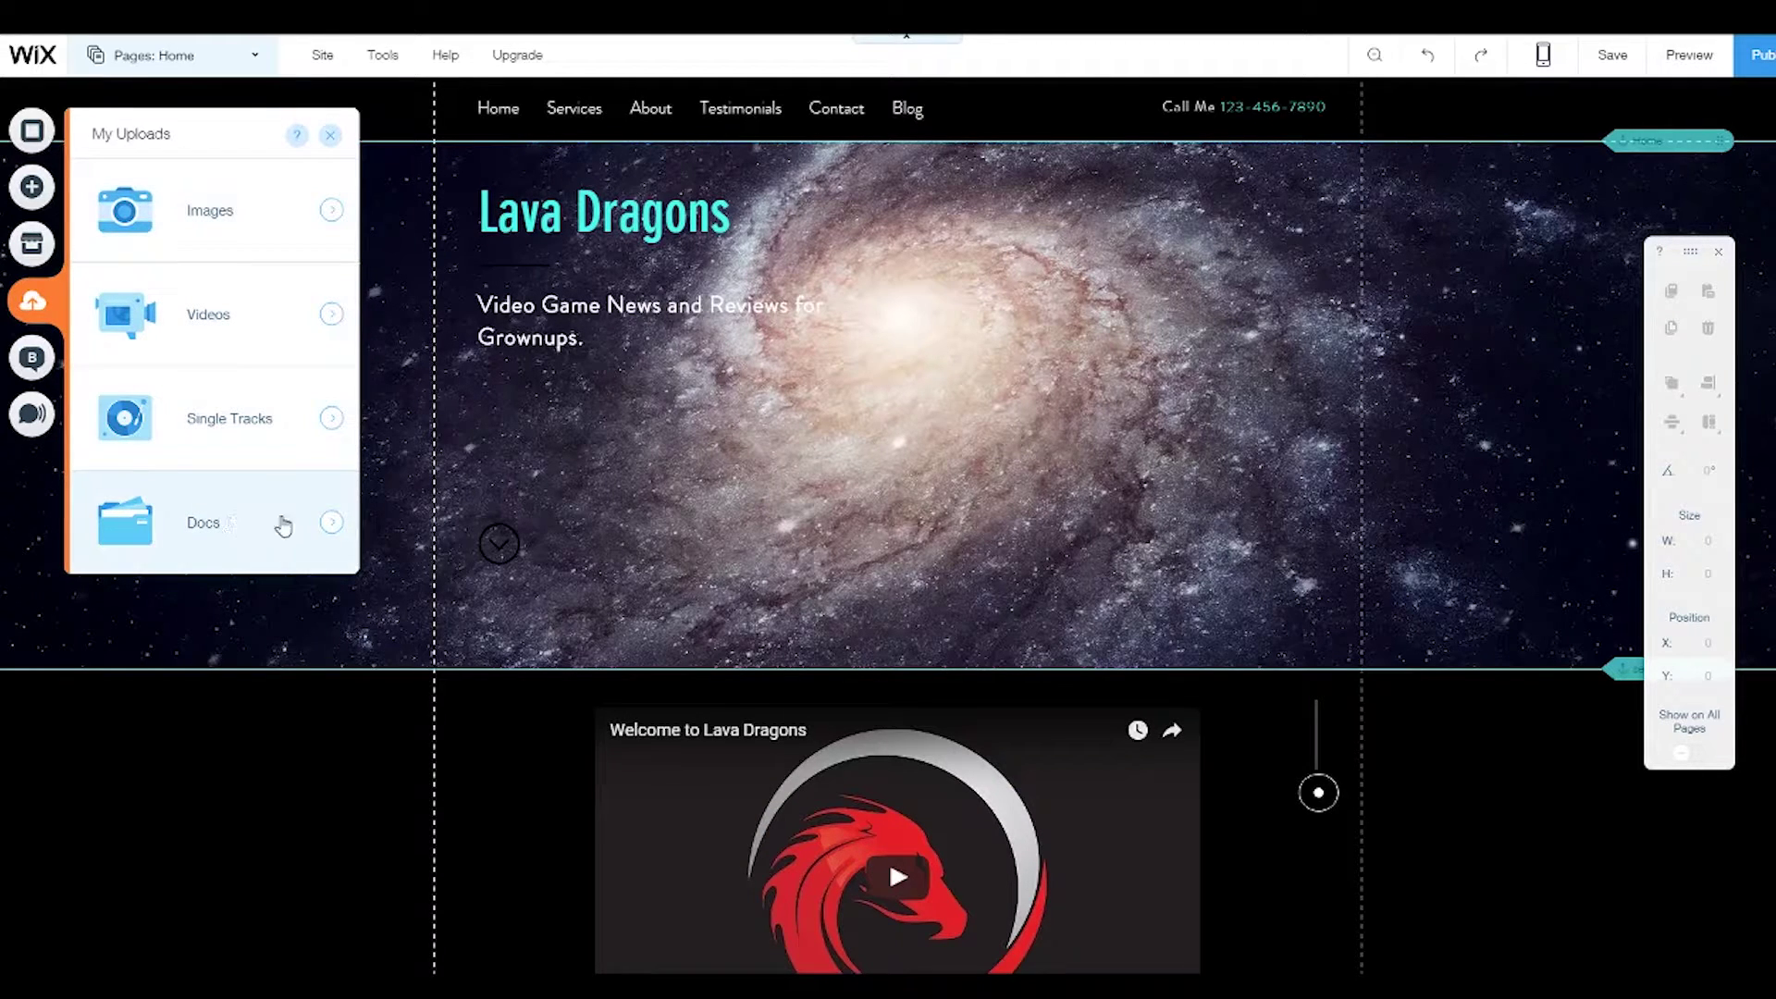
click(33, 358)
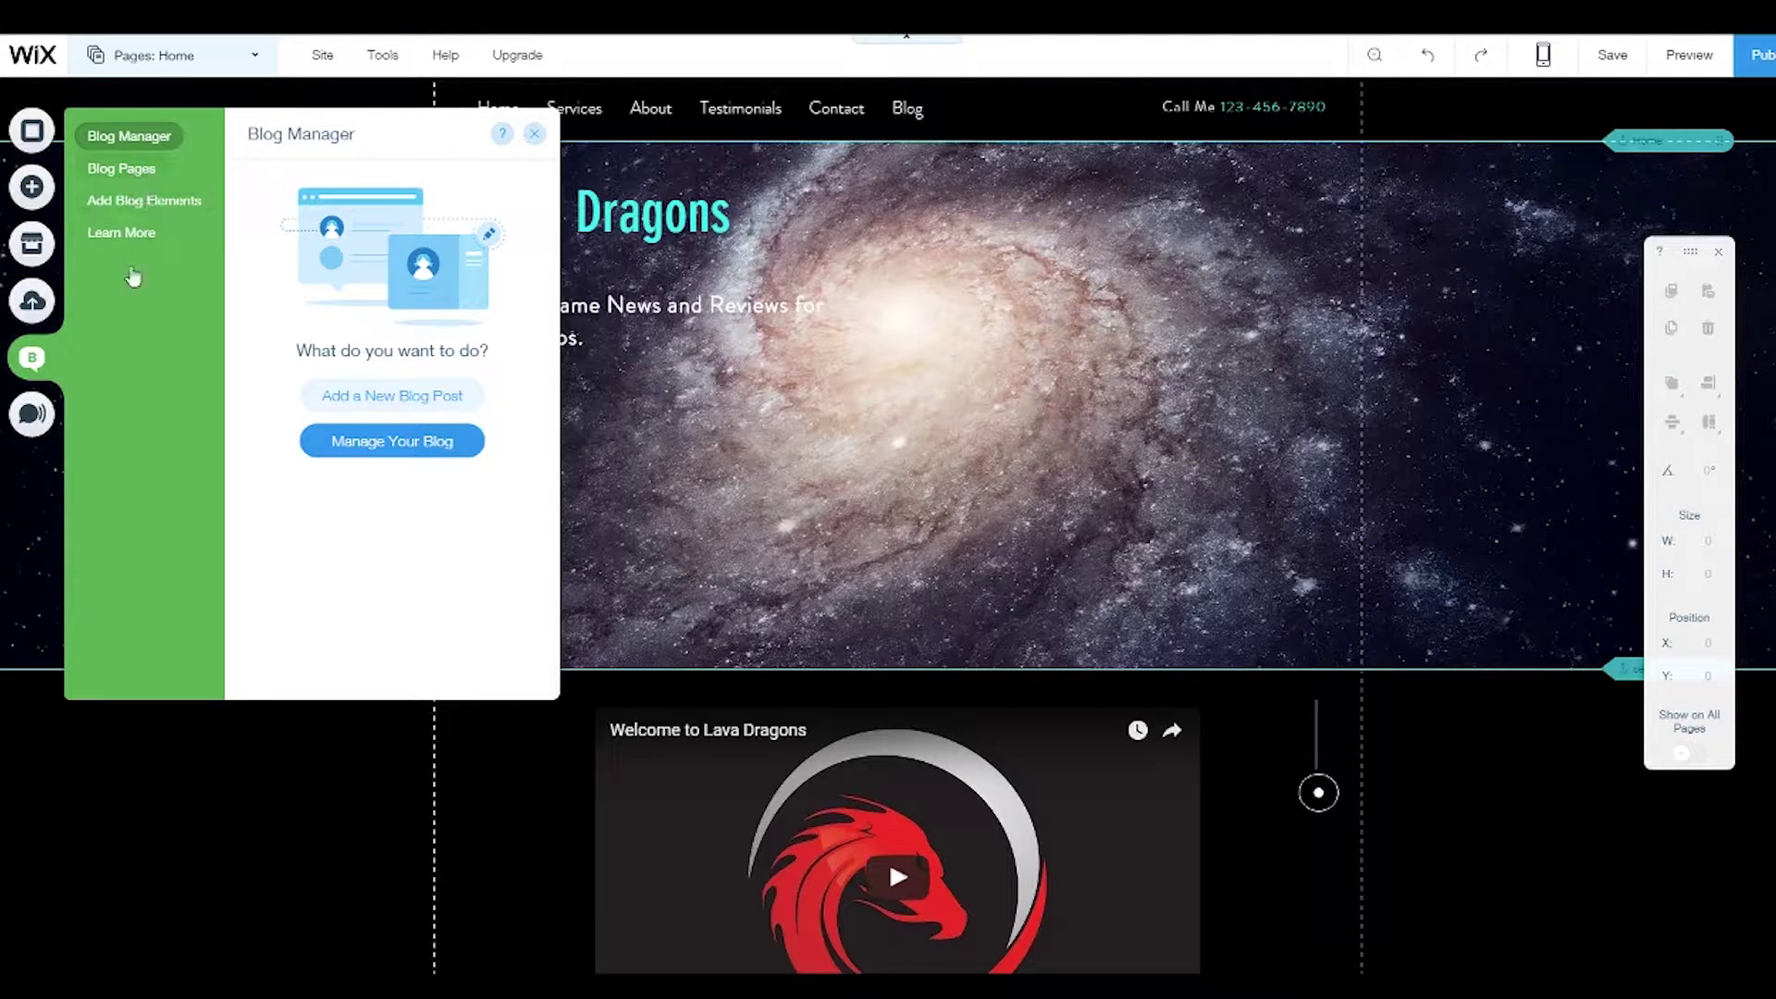
click(401, 448)
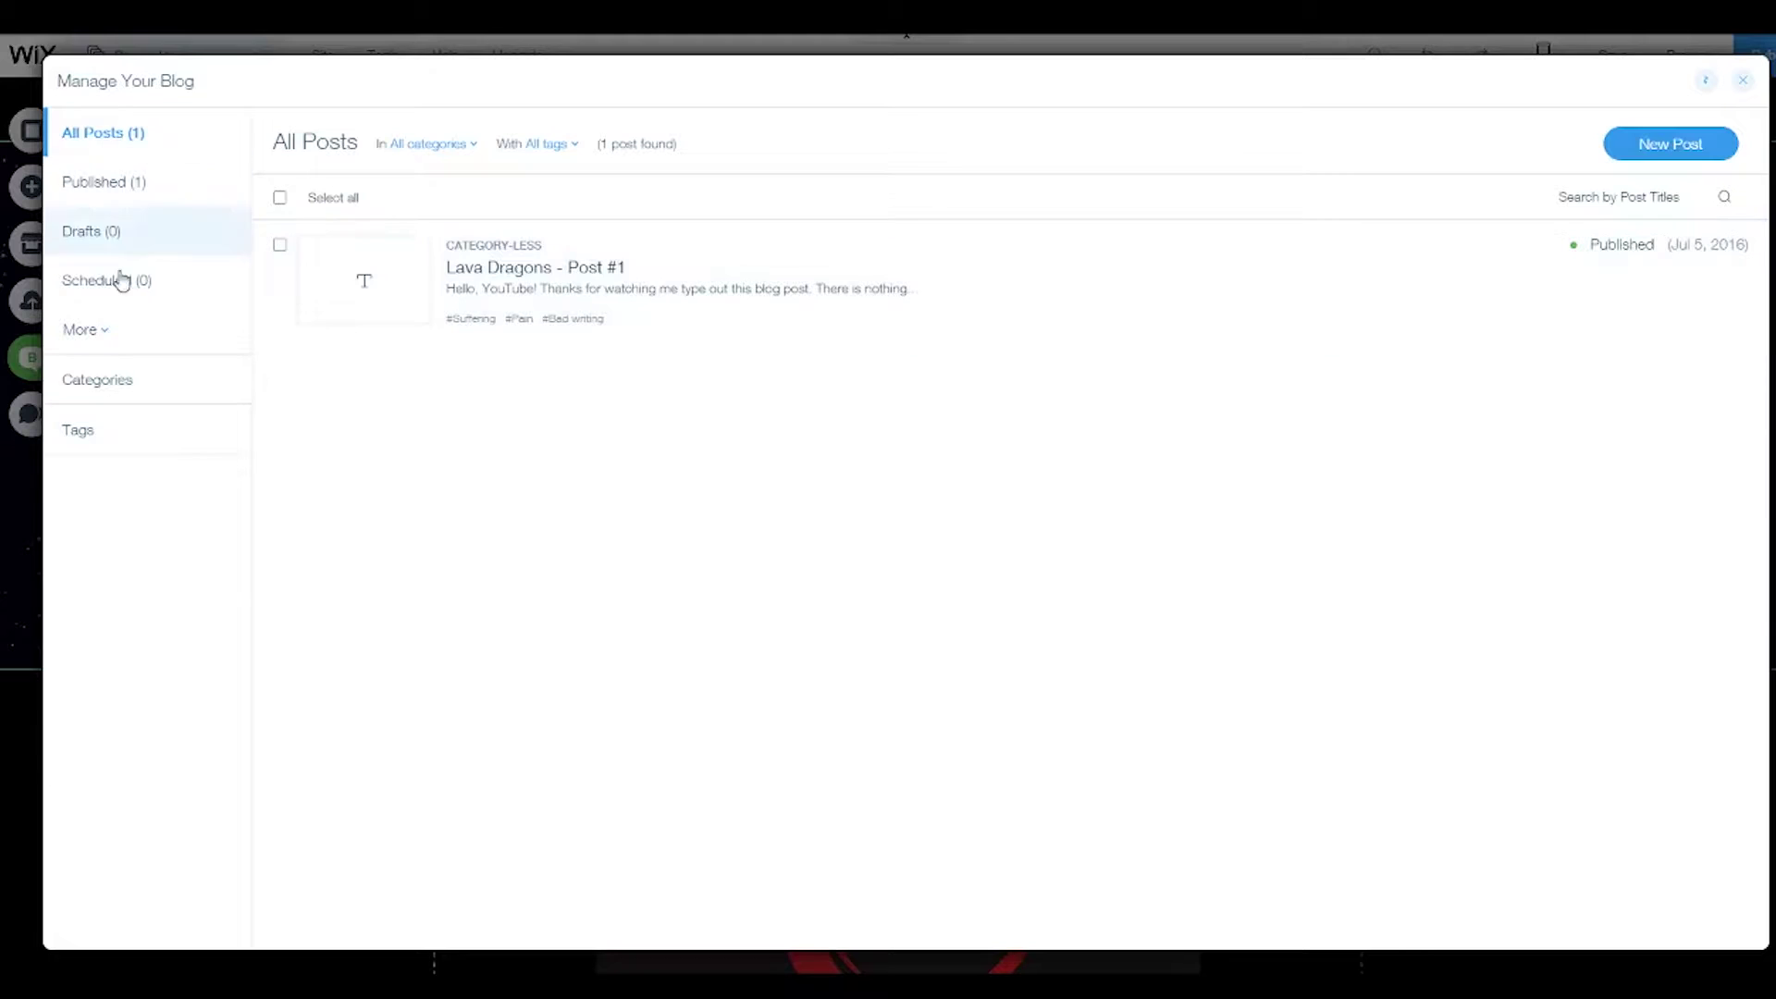
click(110, 448)
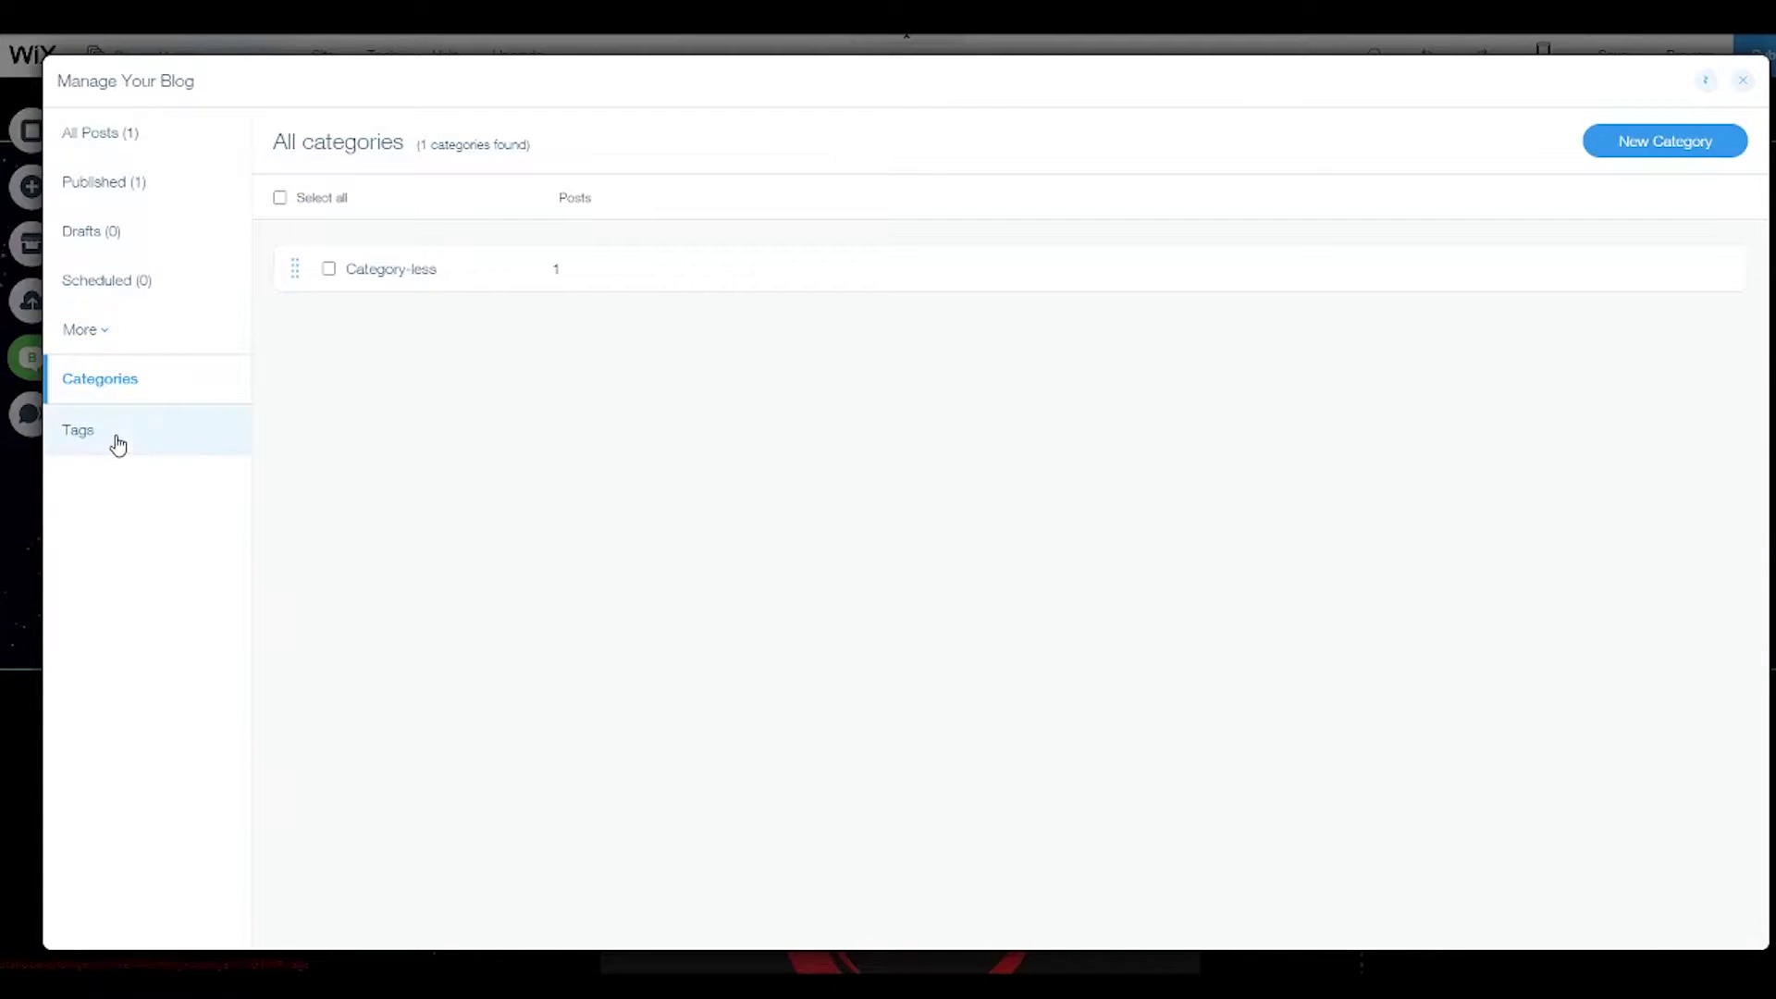
click(115, 444)
click(1742, 80)
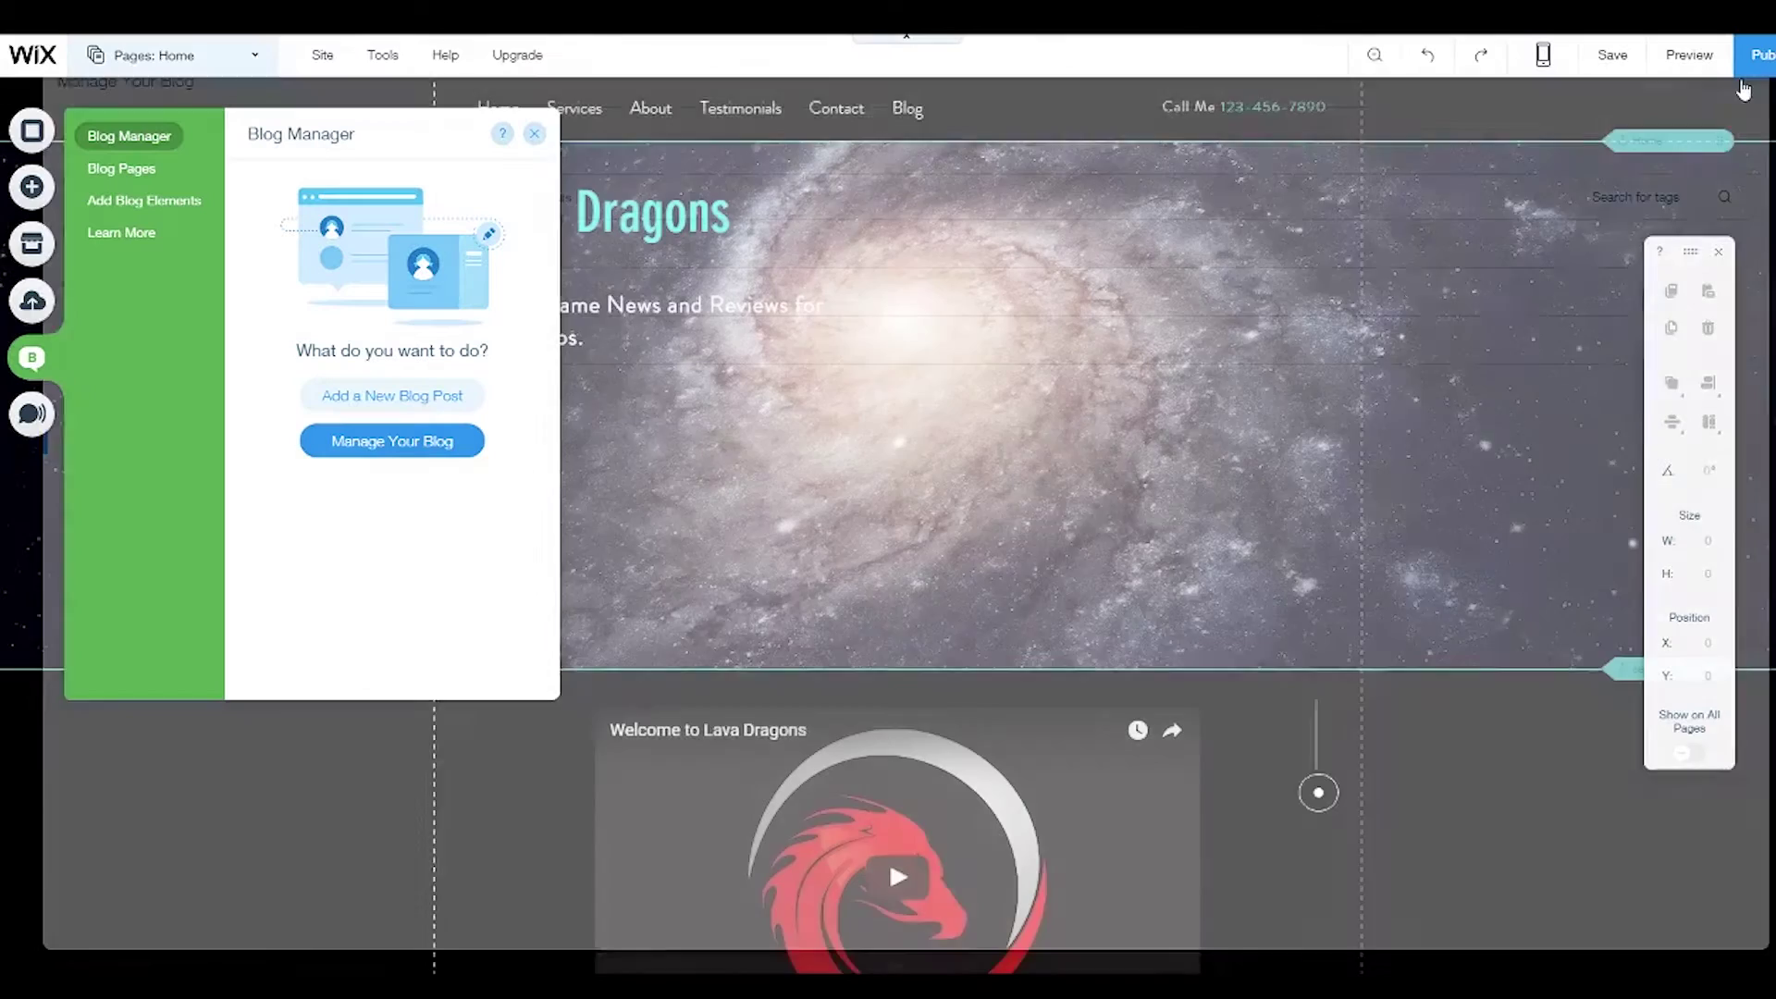
View and close the ShoutOut email promotion, and look over the Home page sections down to My Clients.
click(35, 416)
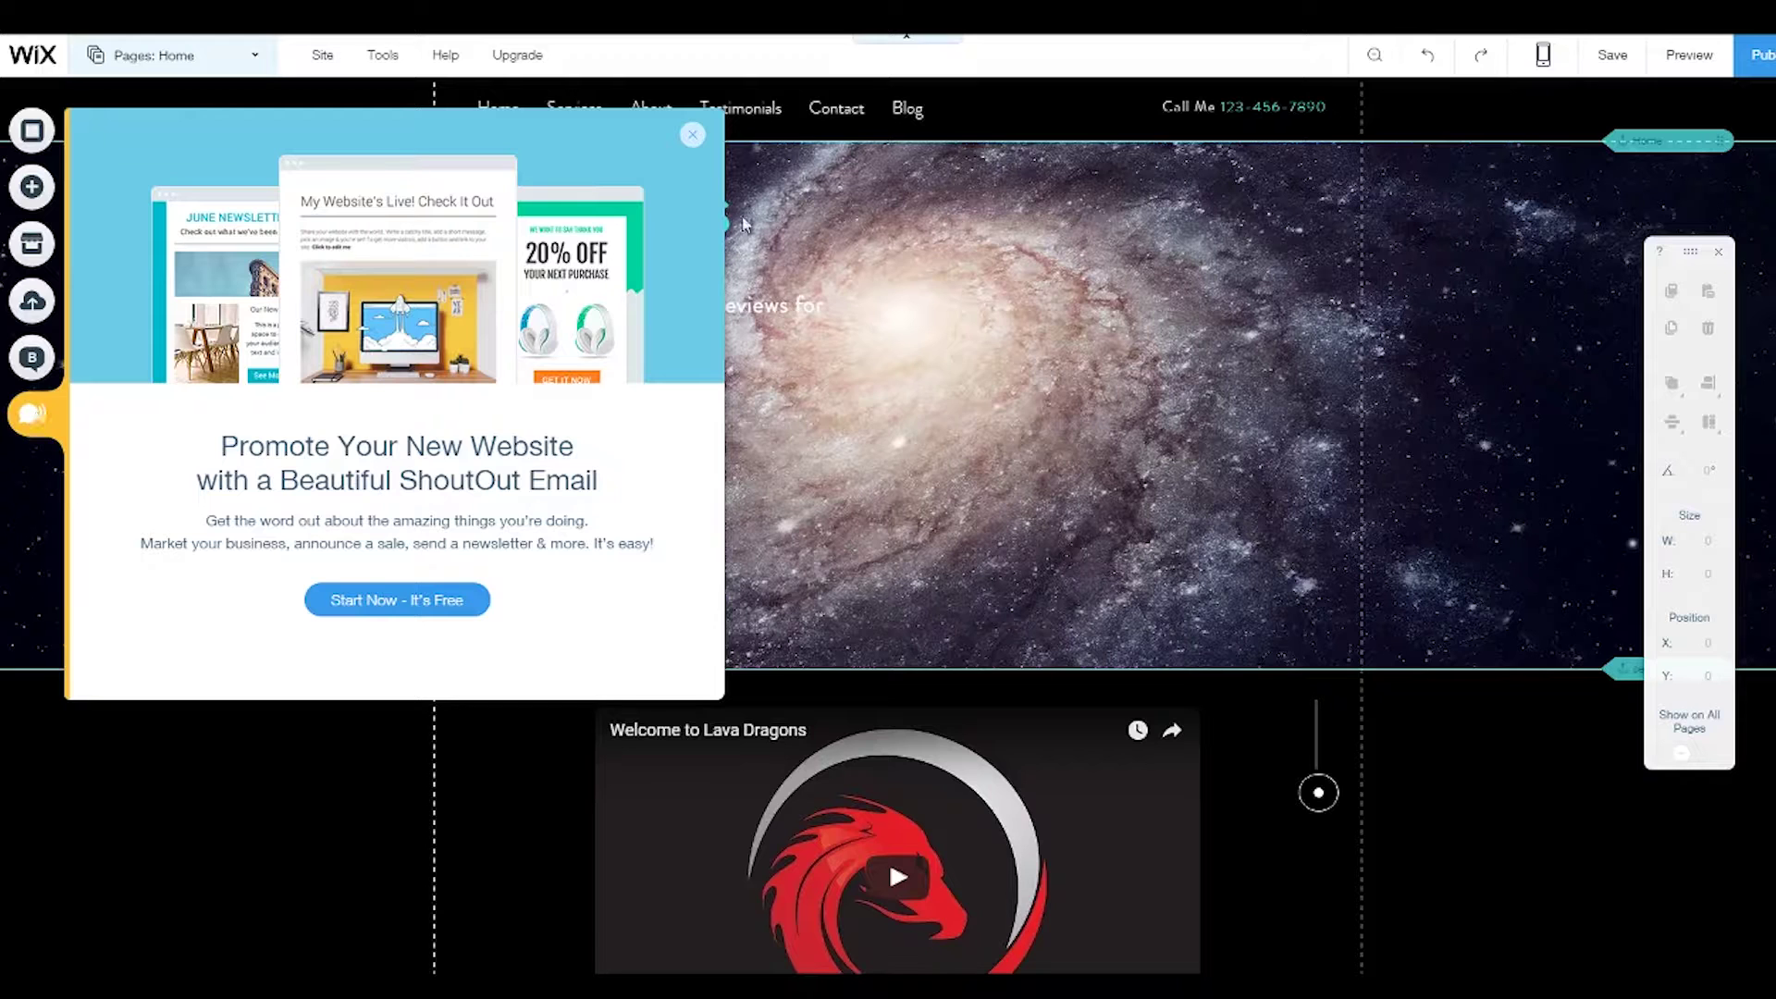
click(692, 136)
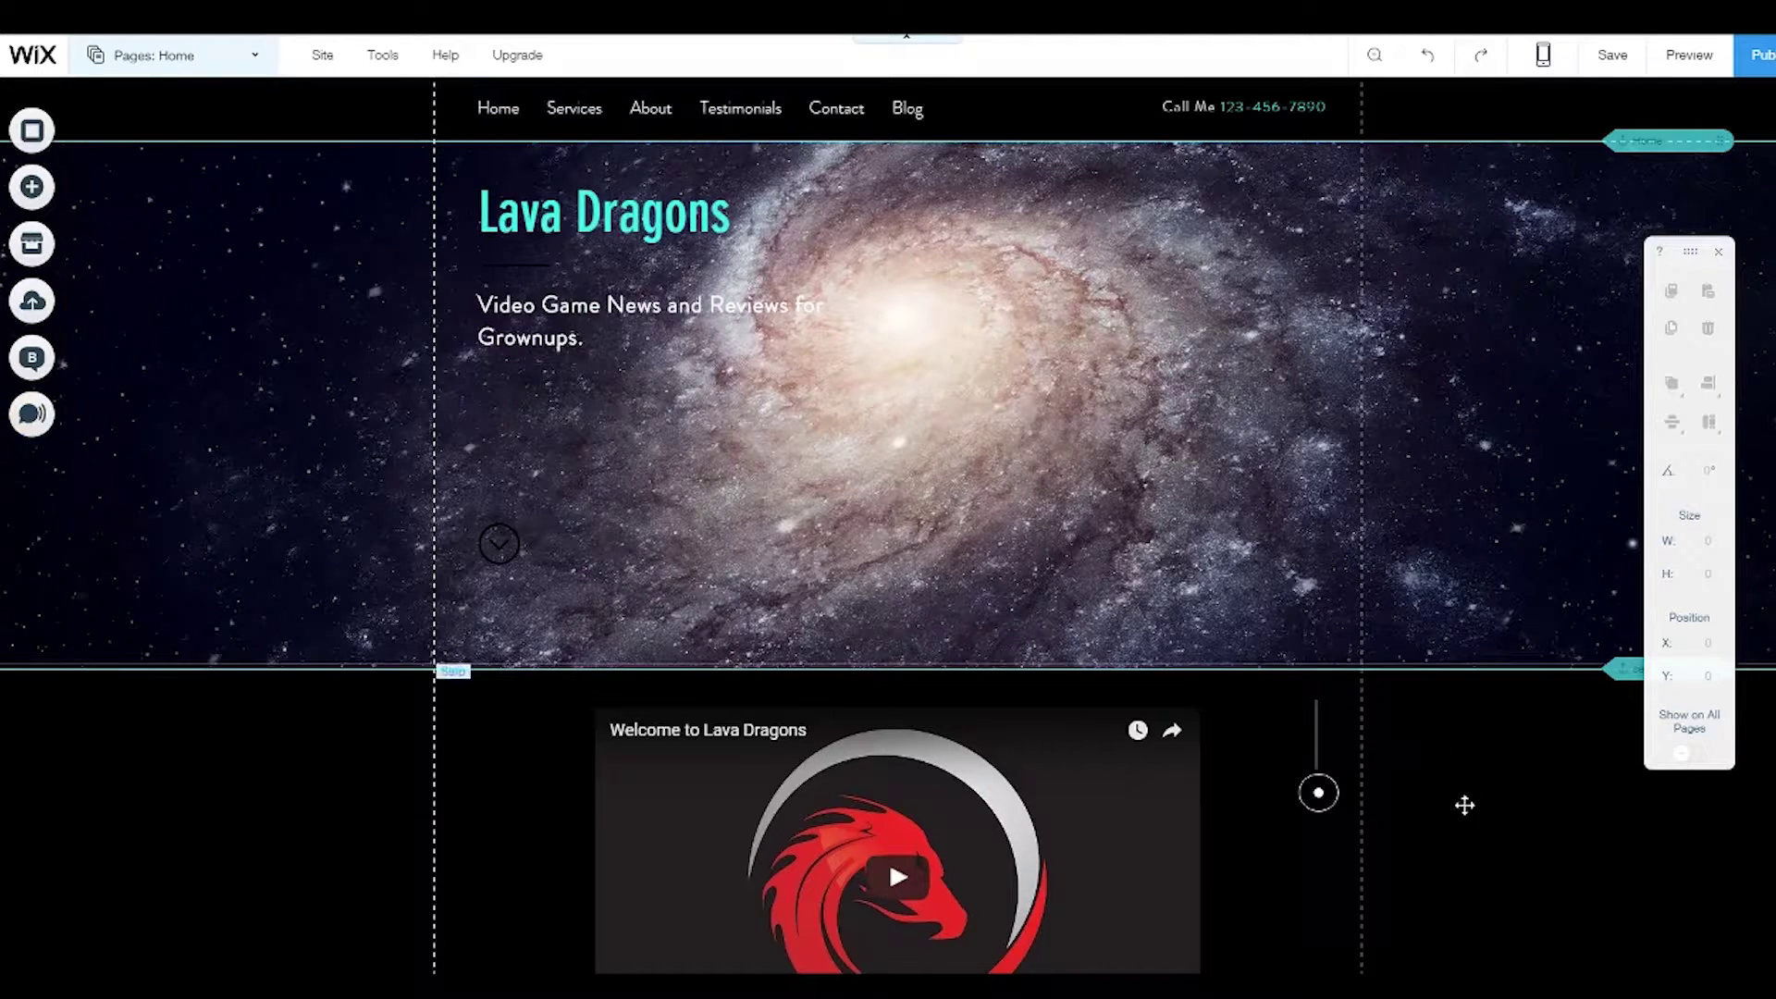
scroll(1473, 799, down, 4)
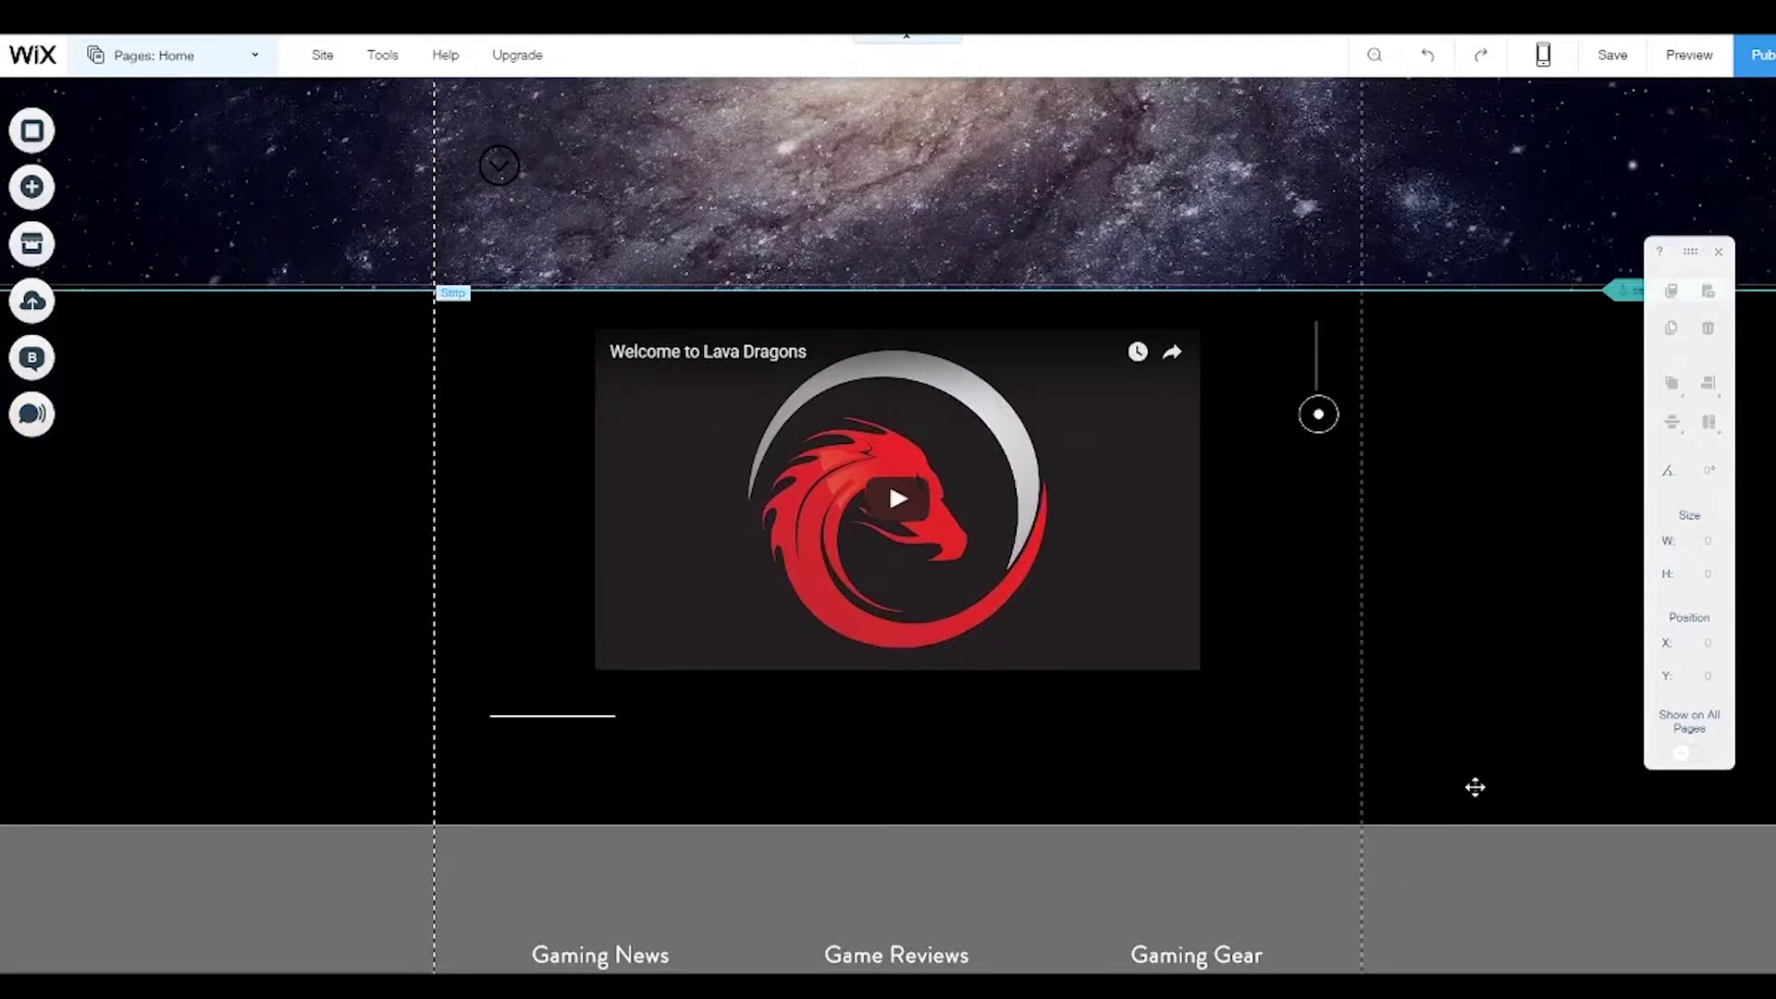
scroll(1475, 784, down, 8)
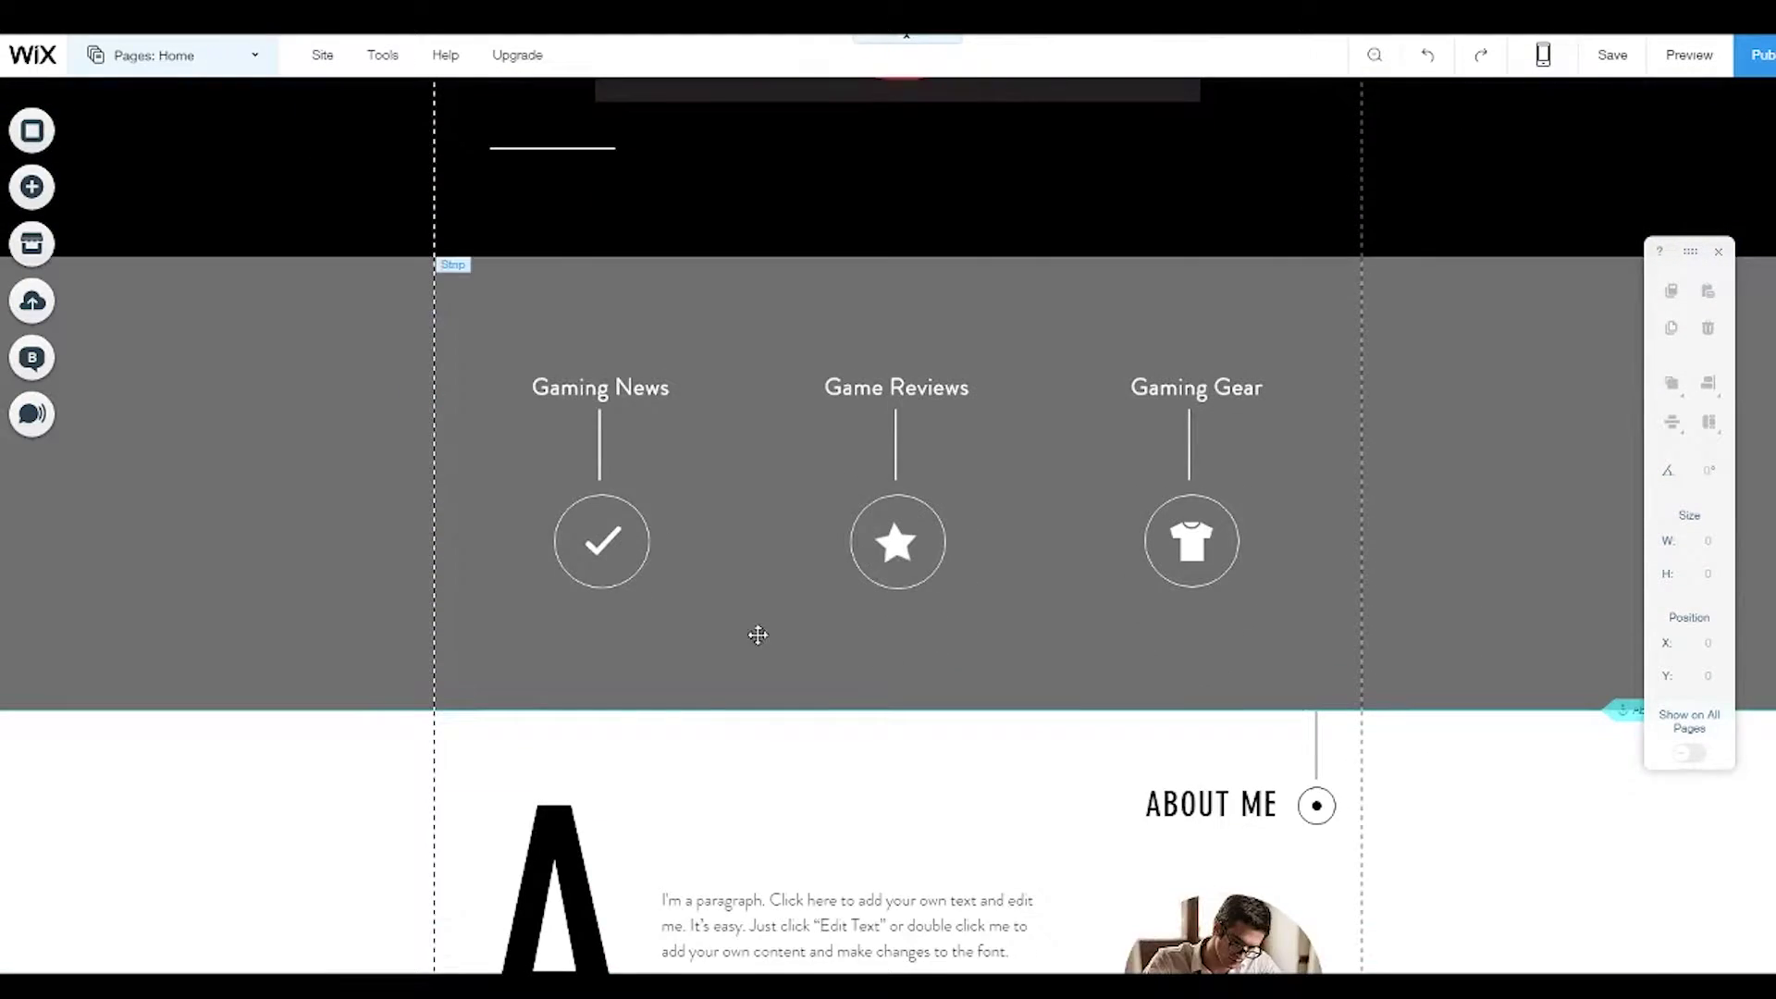
scroll(398, 713, down, 6)
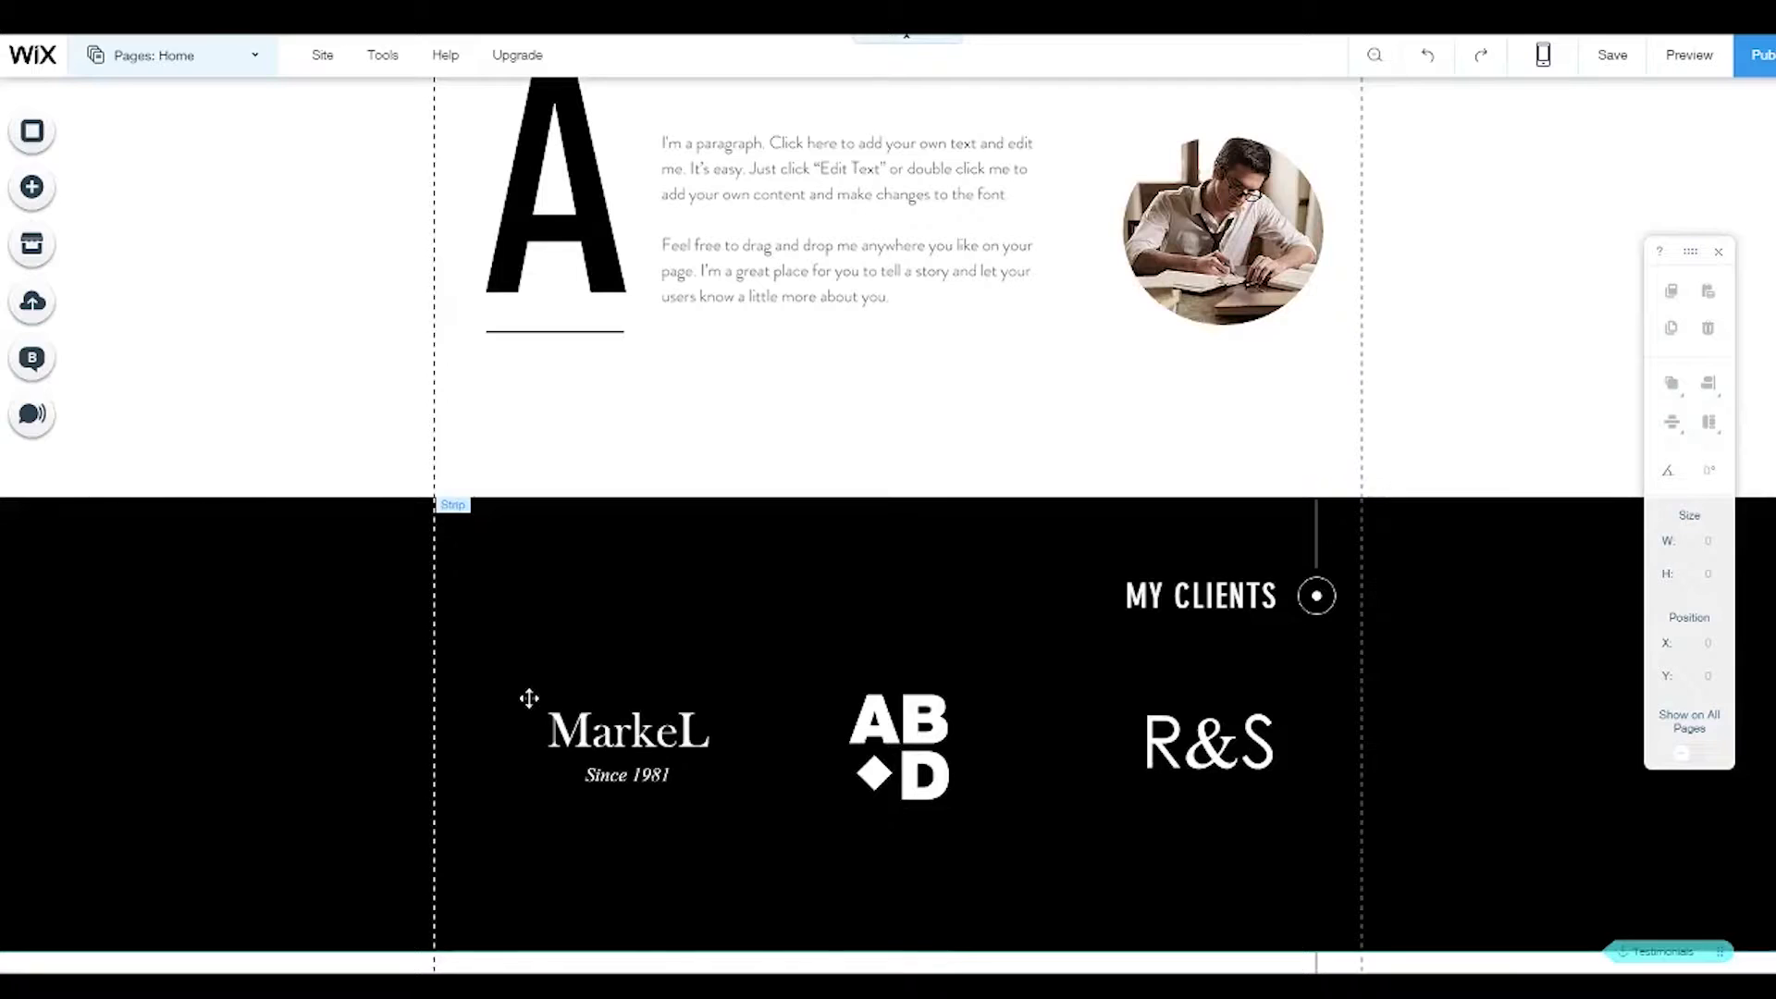
Look over the Home page's Testimonials and Contact Me sections, then return past the welcome video to the header.
scroll(527, 697, down, 4)
scroll(529, 699, down, 4)
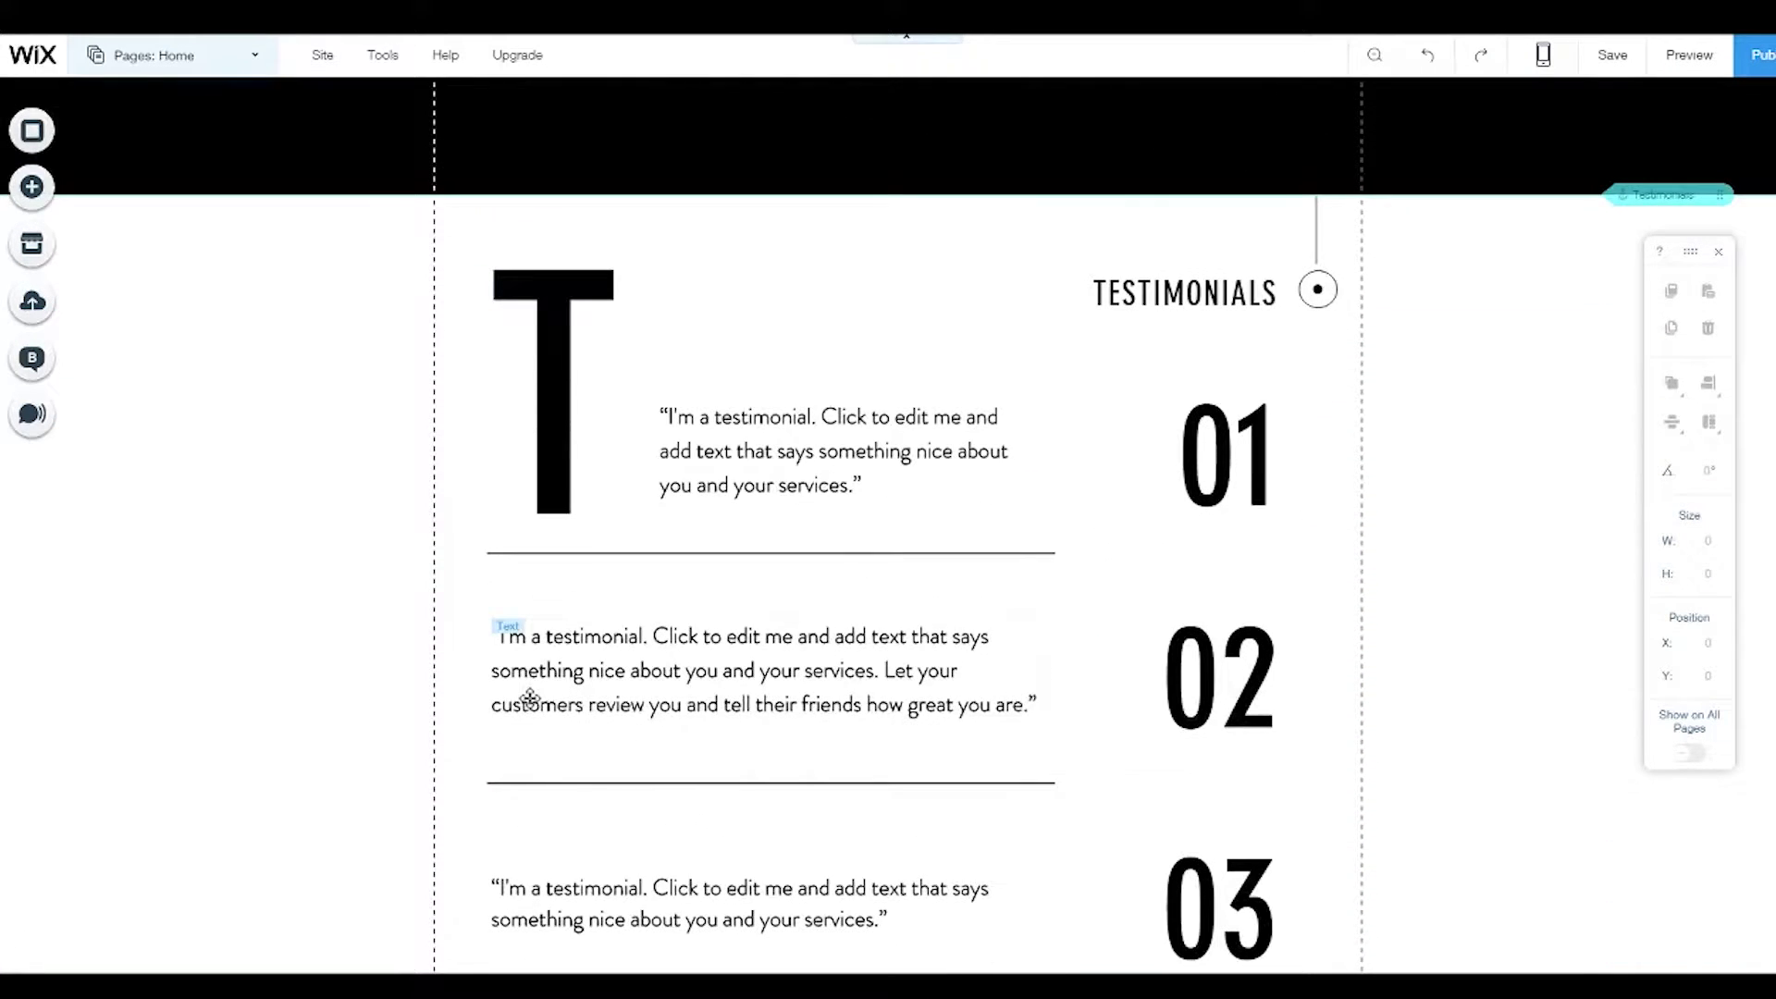
scroll(529, 699, down, 1)
scroll(529, 698, down, 10)
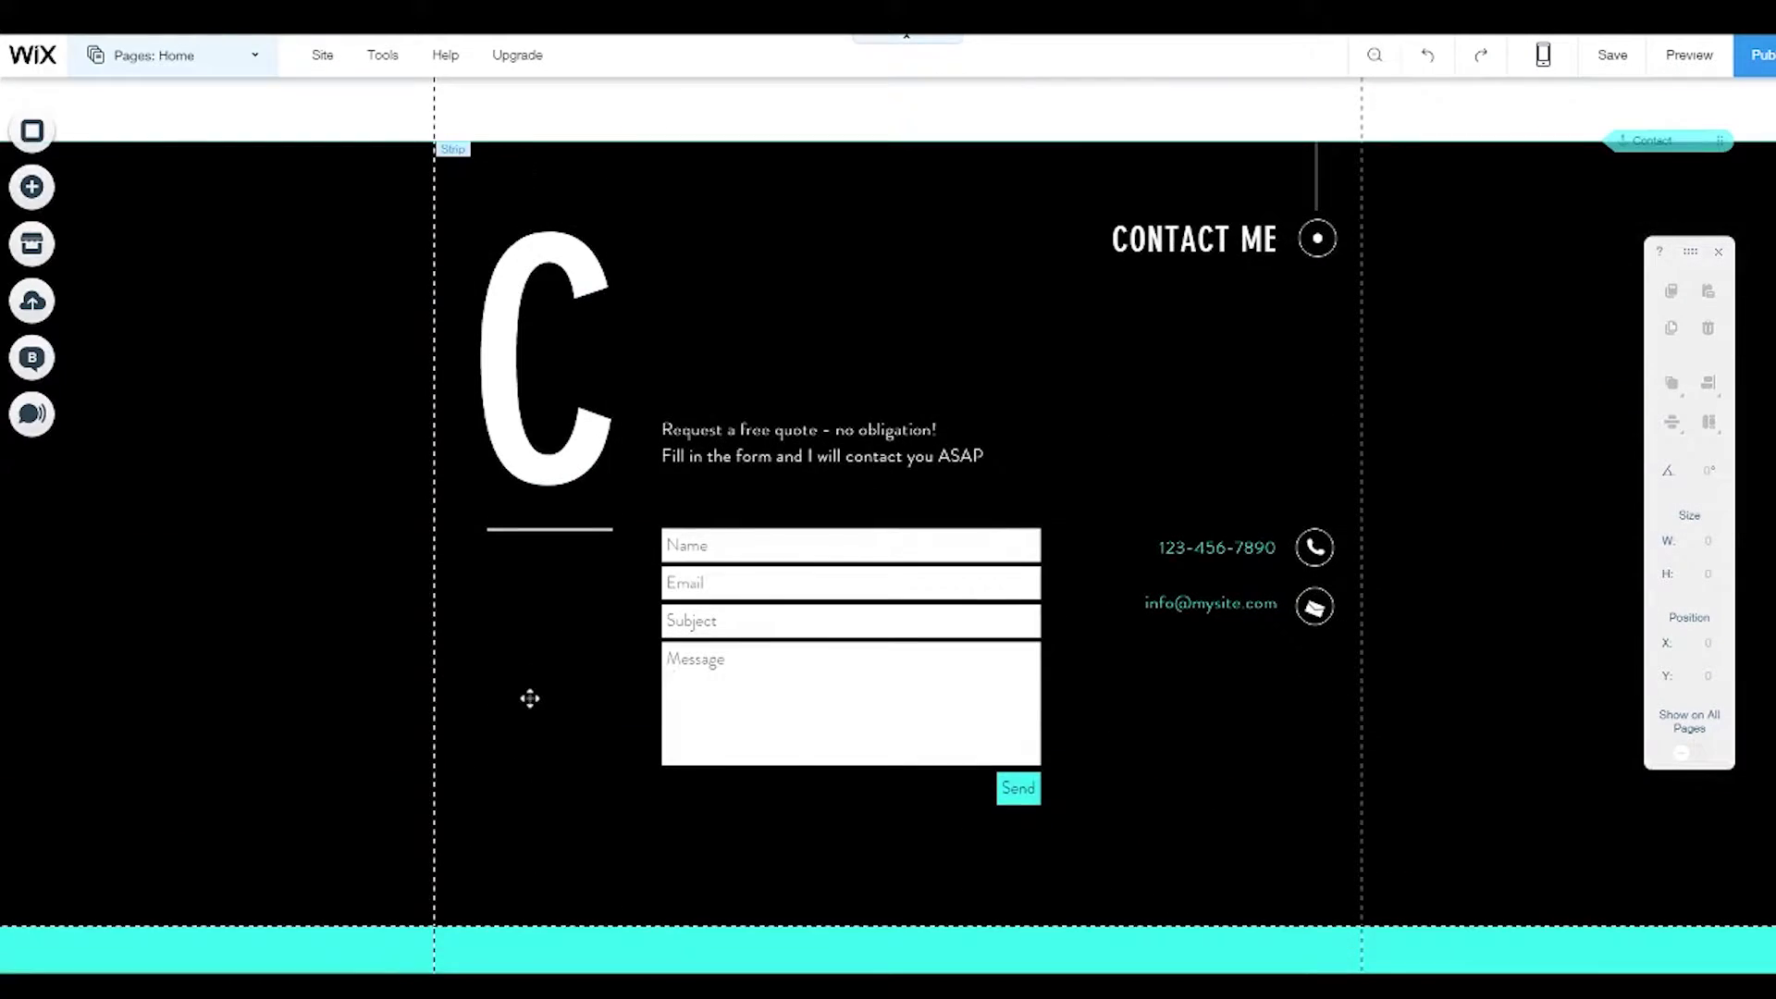
scroll(976, 500, up, 5)
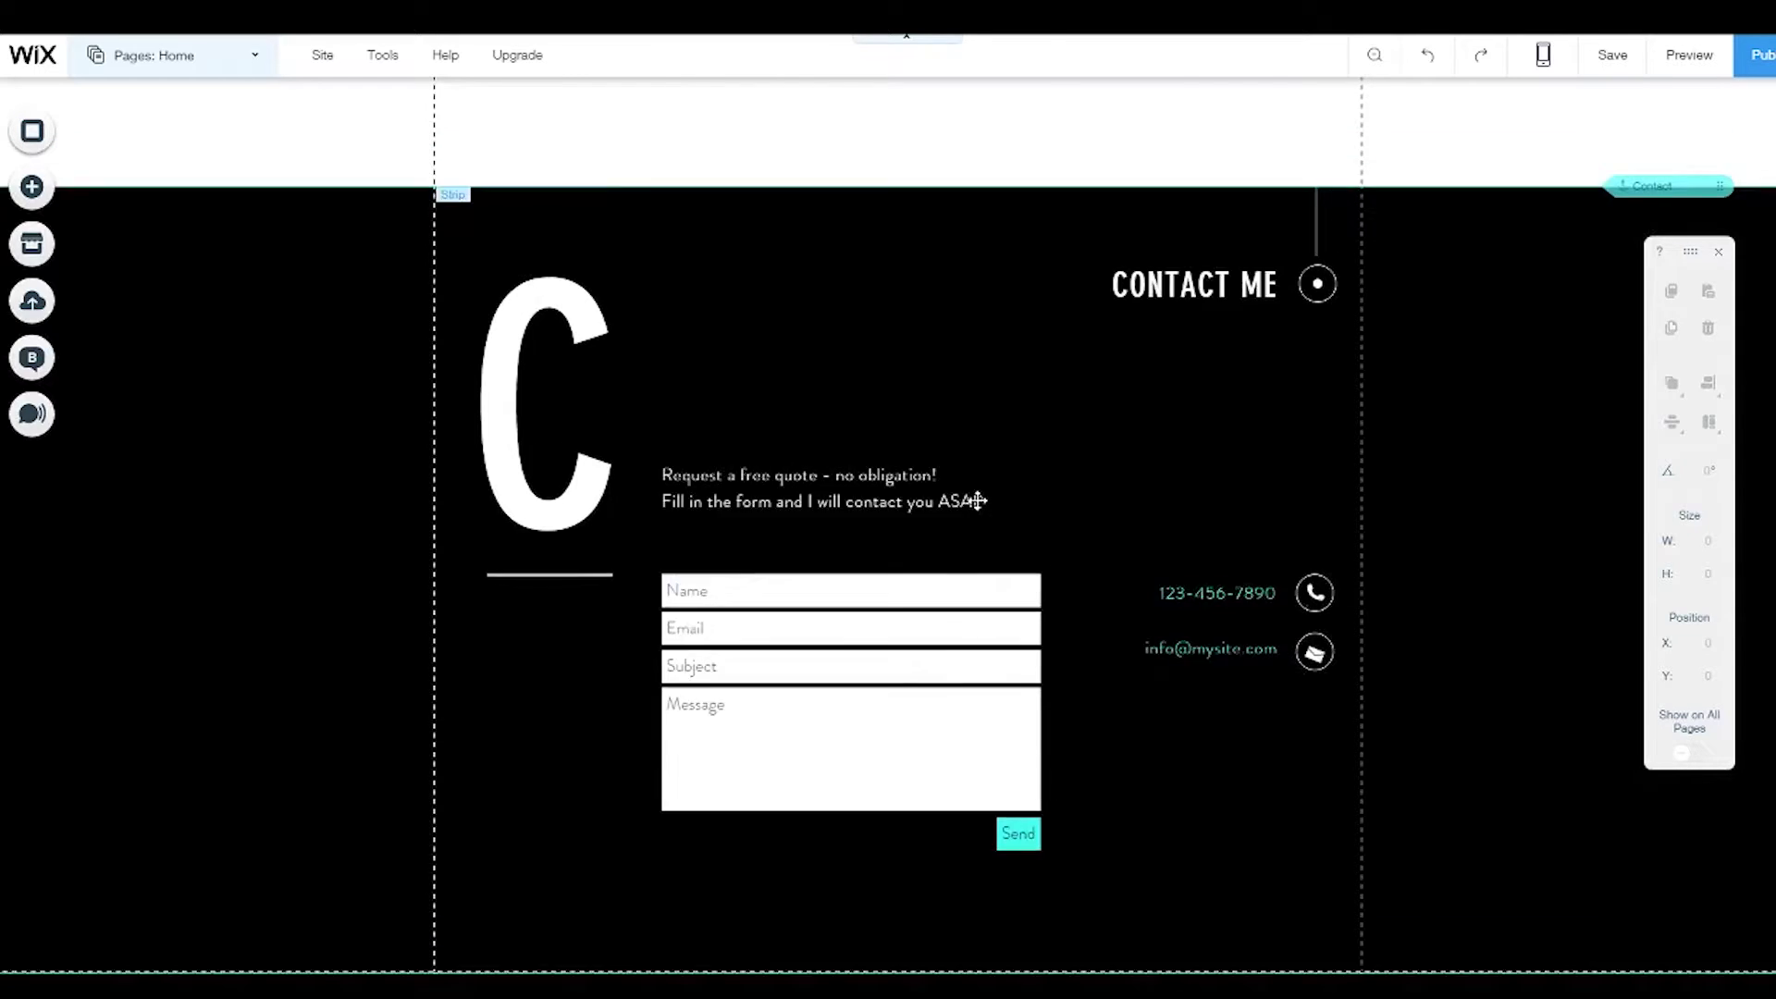
scroll(961, 519, up, 15)
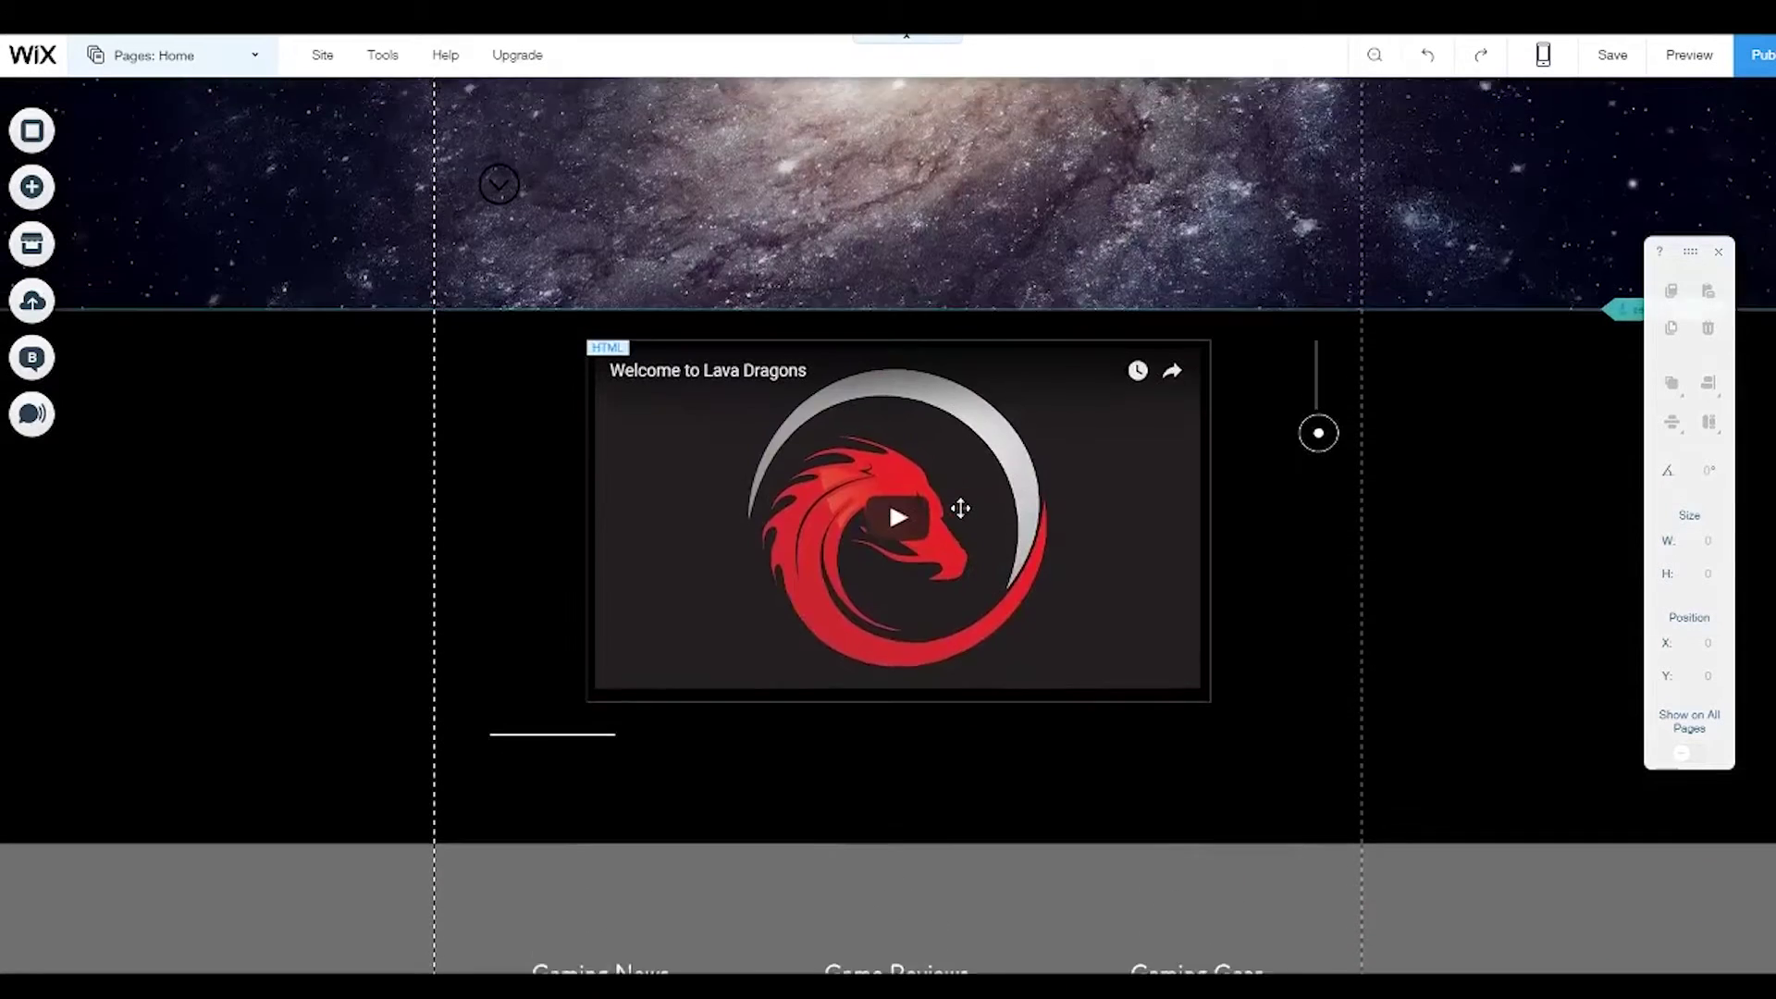
scroll(962, 508, down, 5)
scroll(1381, 647, up, 10)
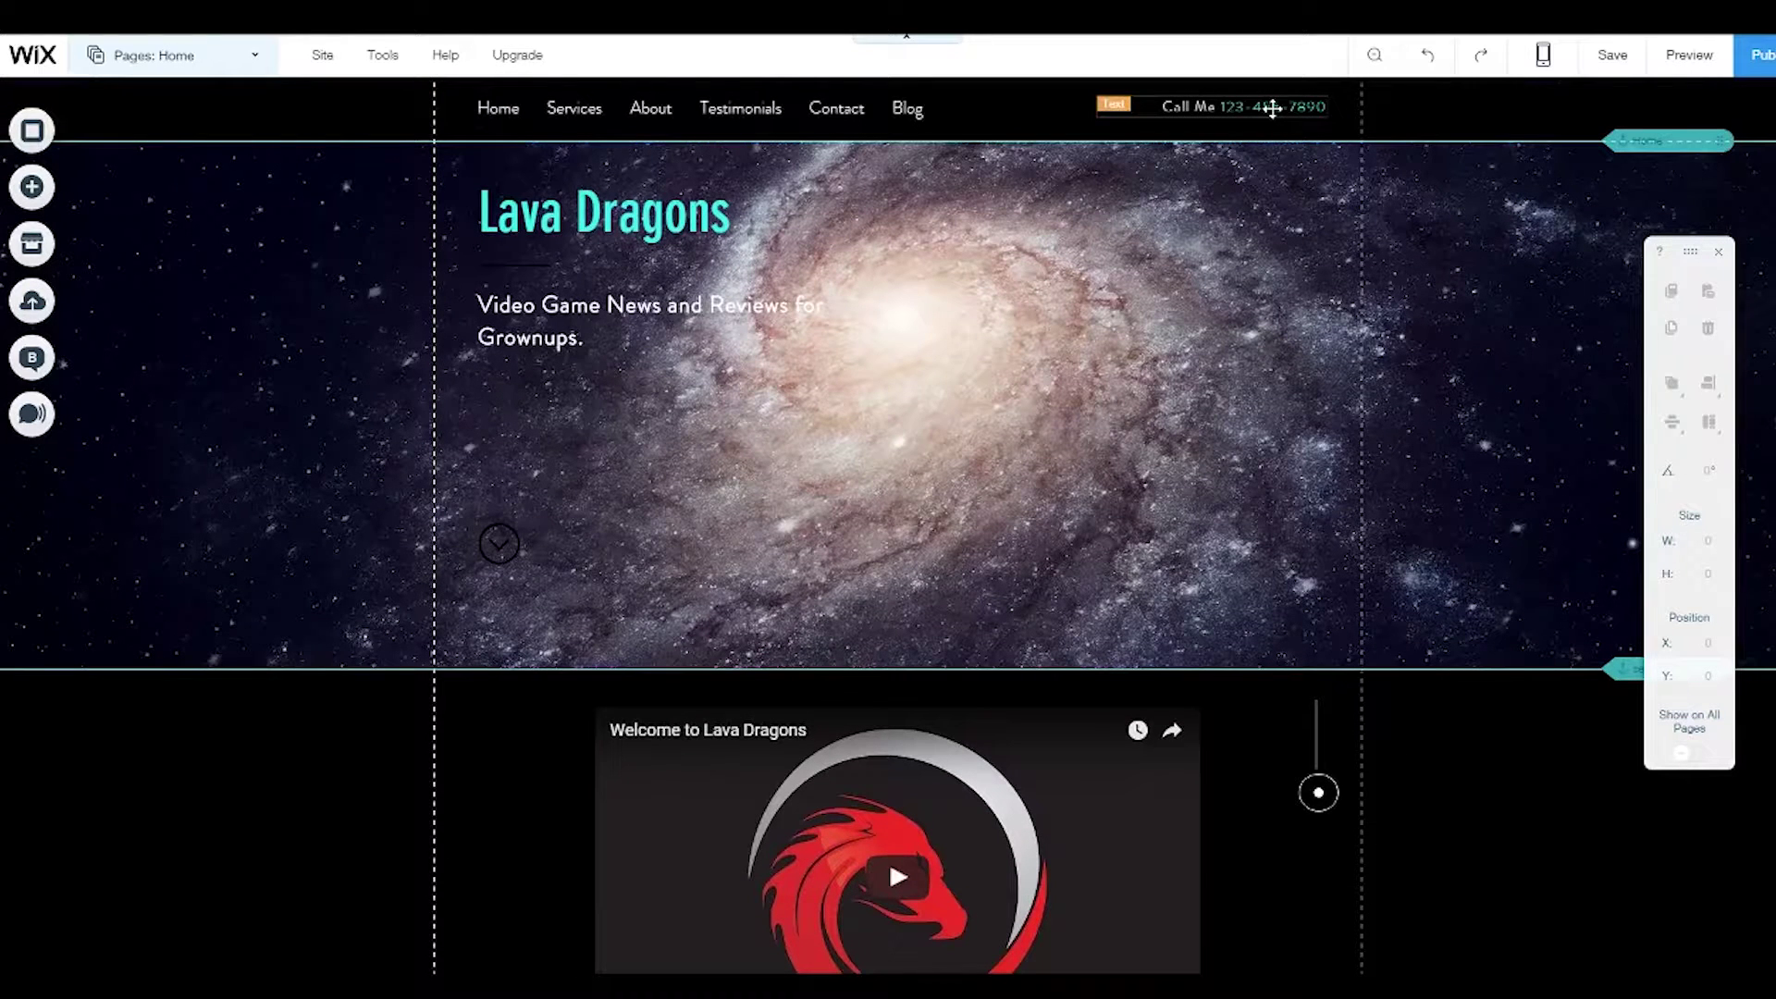
Move the Call Me text in the header to about X 737, Y 24, level with the site menu.
click(1272, 108)
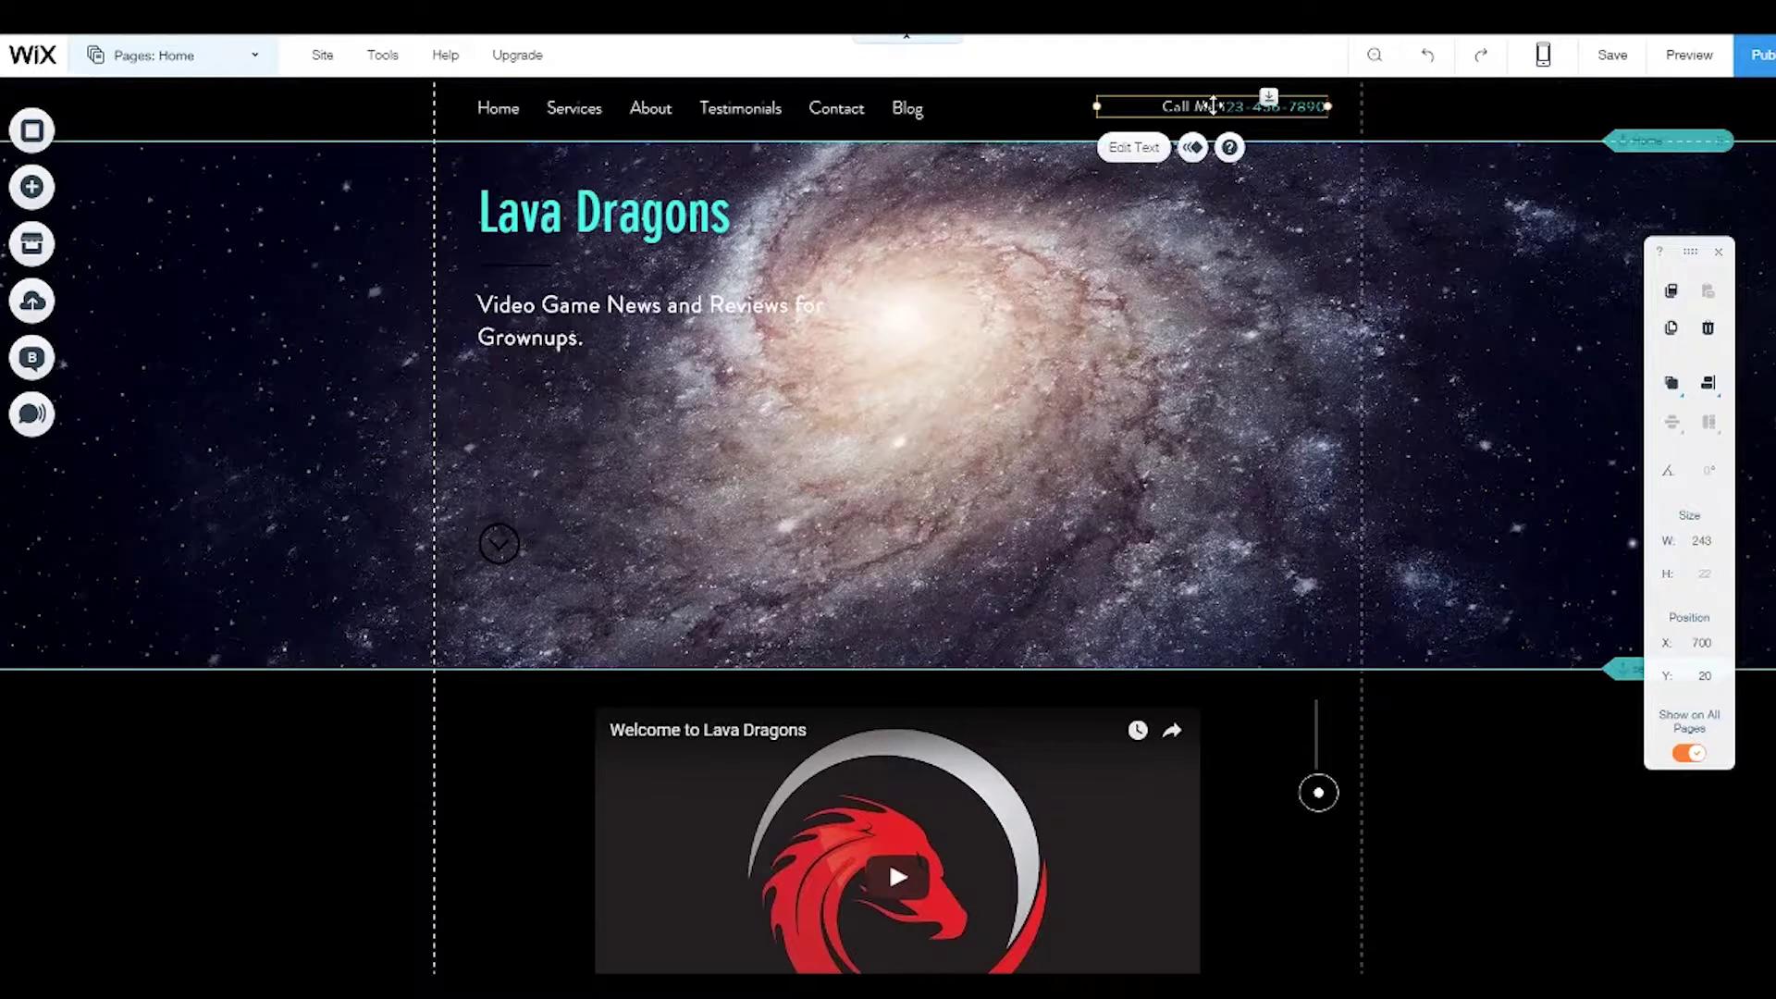
drag(1216, 105, 1279, 195)
click(1497, 757)
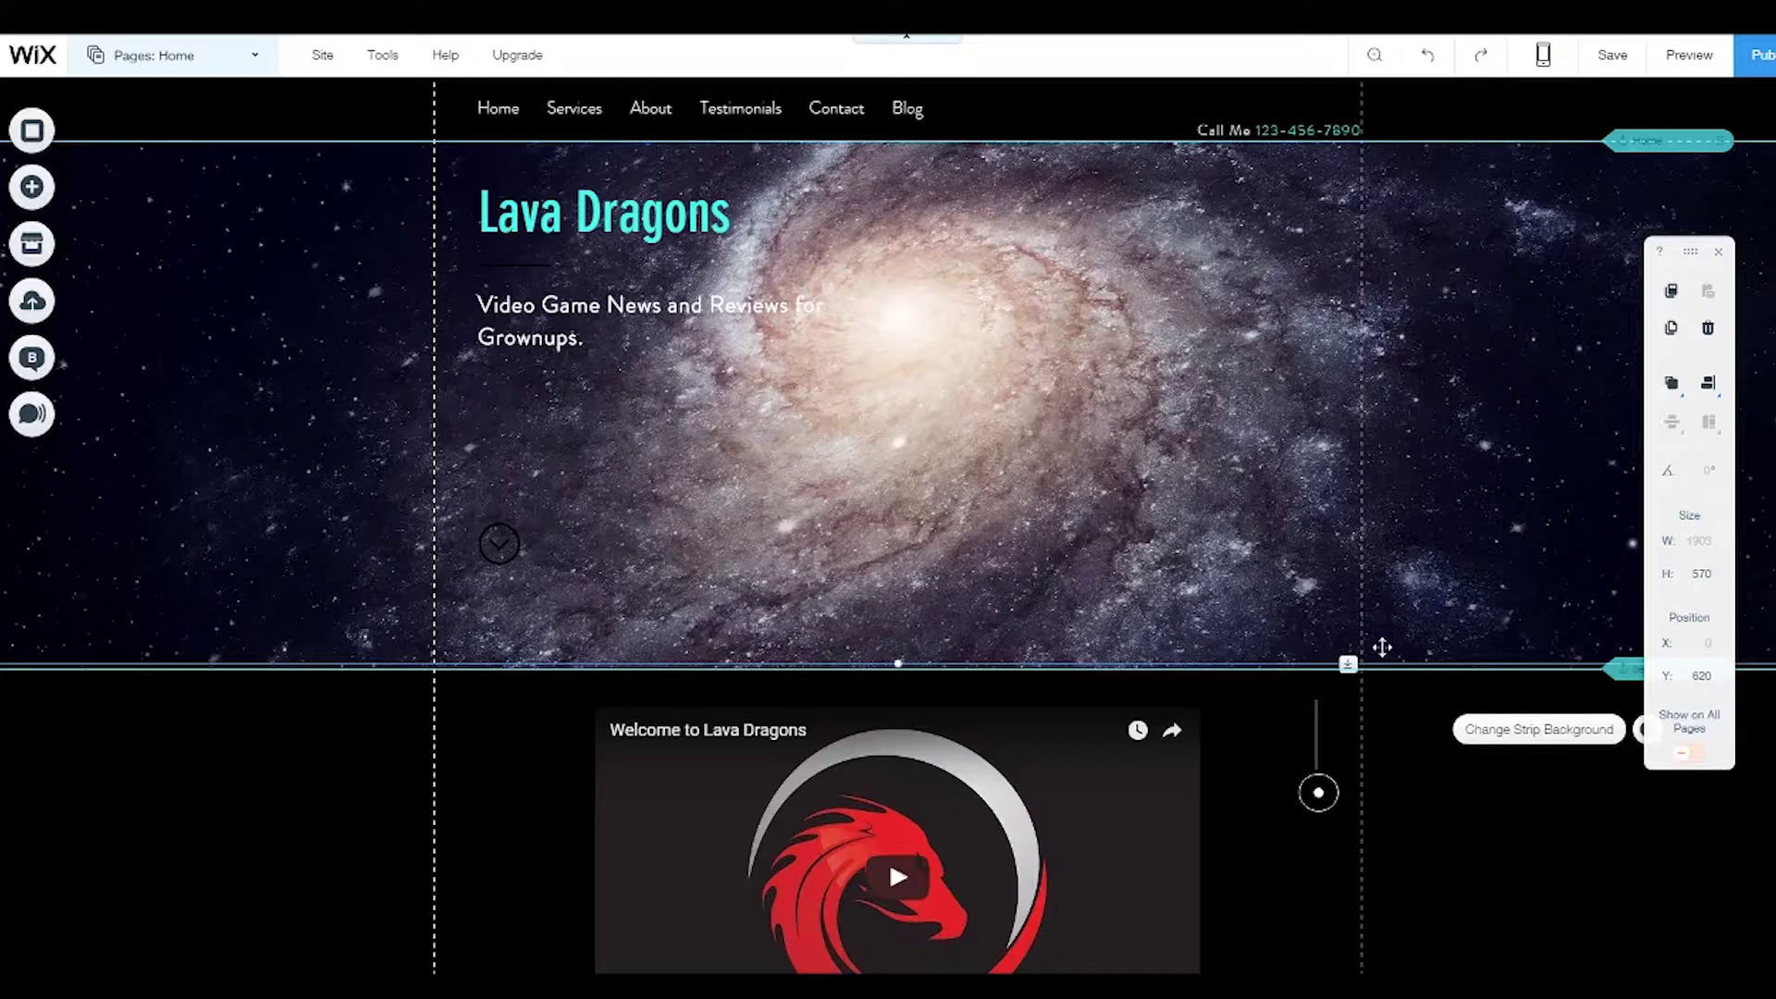
drag(1260, 125, 1278, 110)
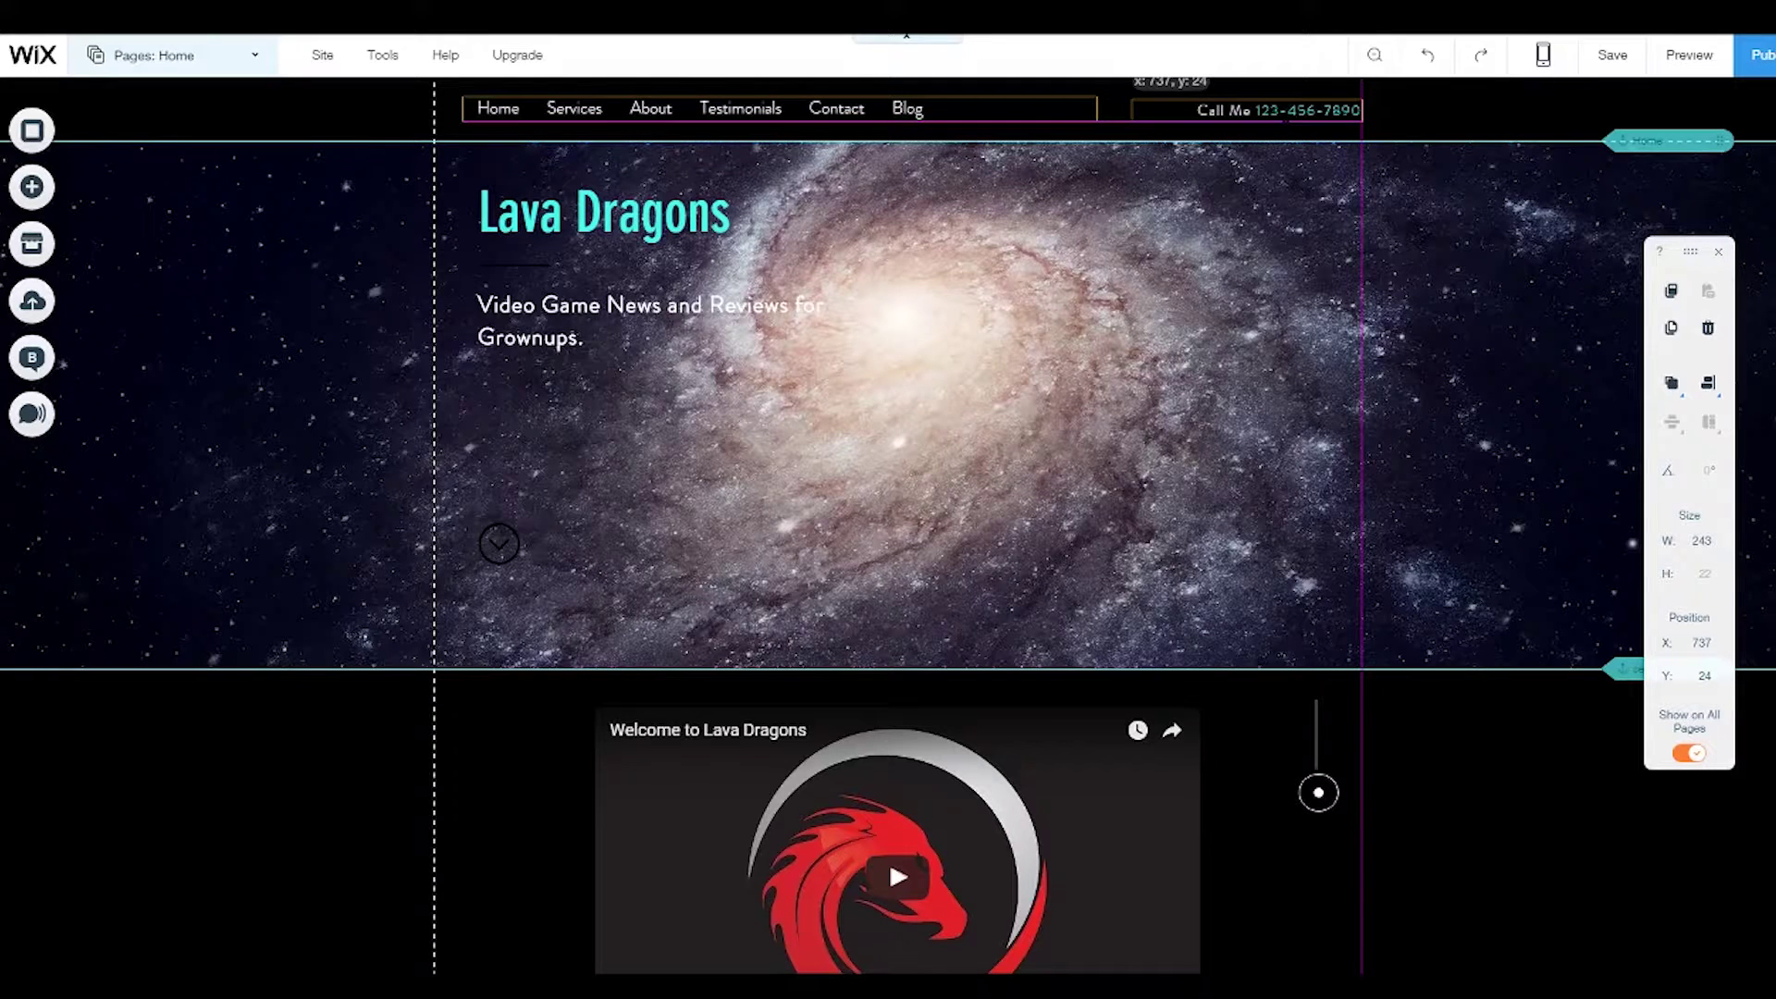
View the background options for the black strip behind the welcome video and close them unchanged.
click(1506, 701)
scroll(1412, 753, down, 3)
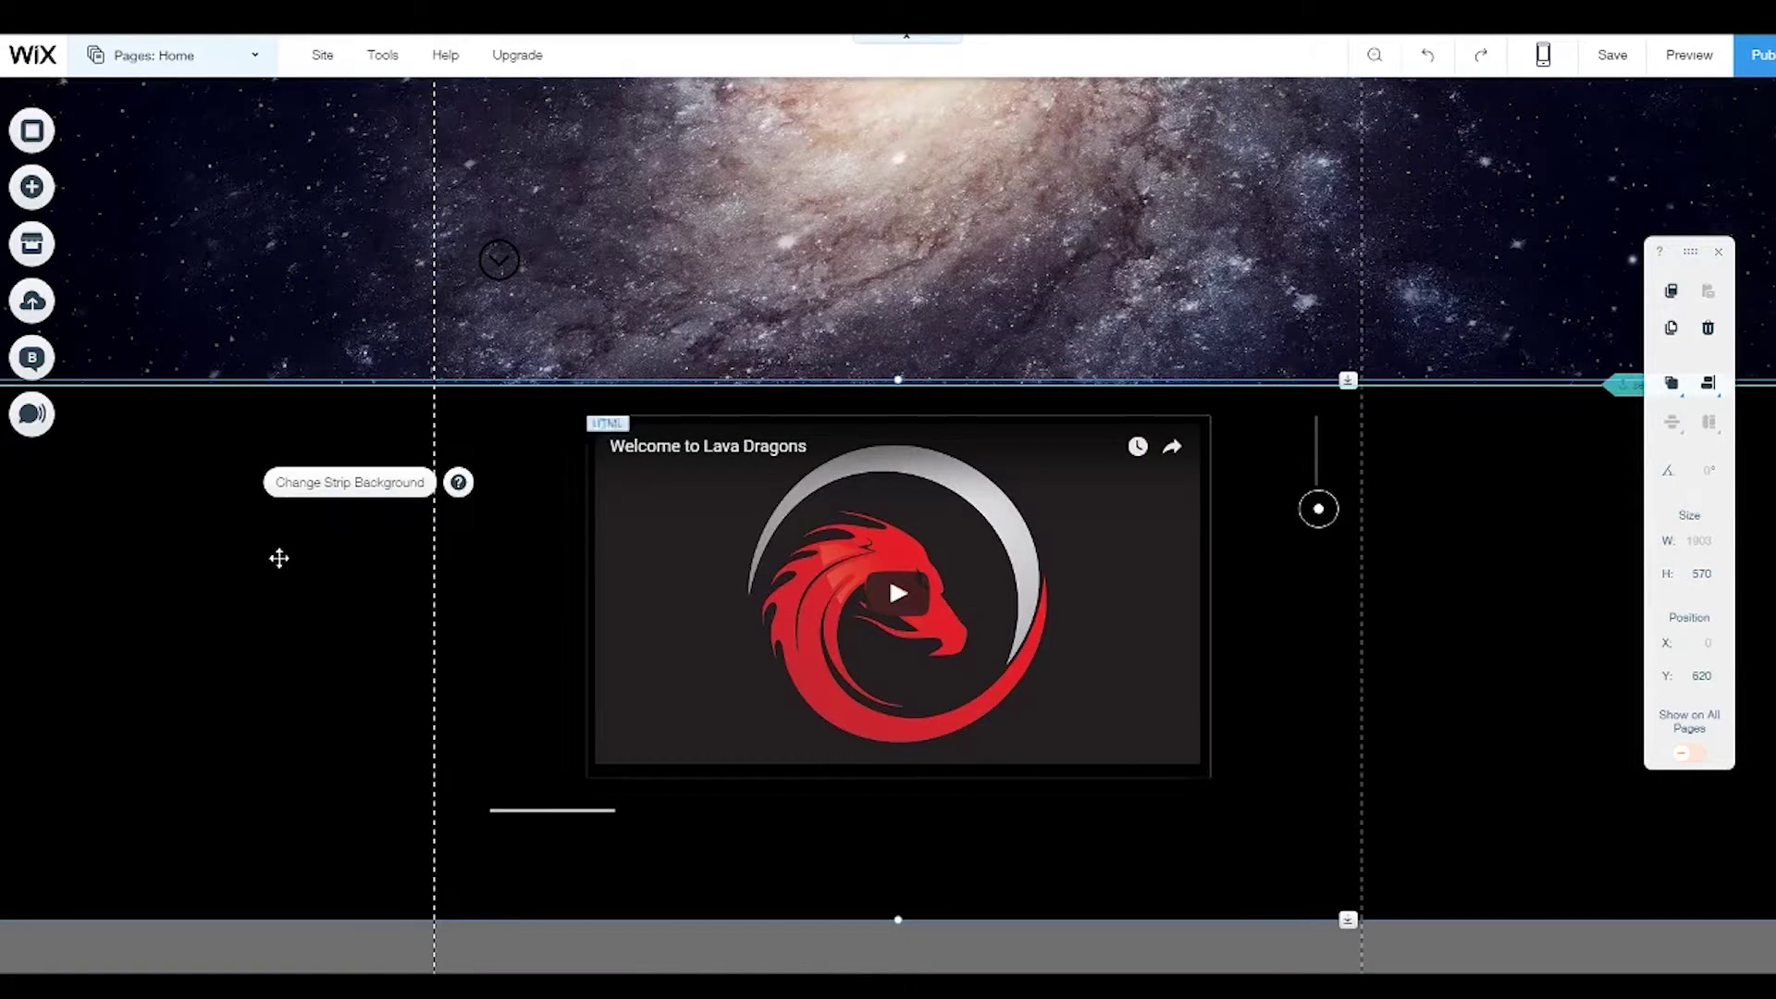
click(350, 482)
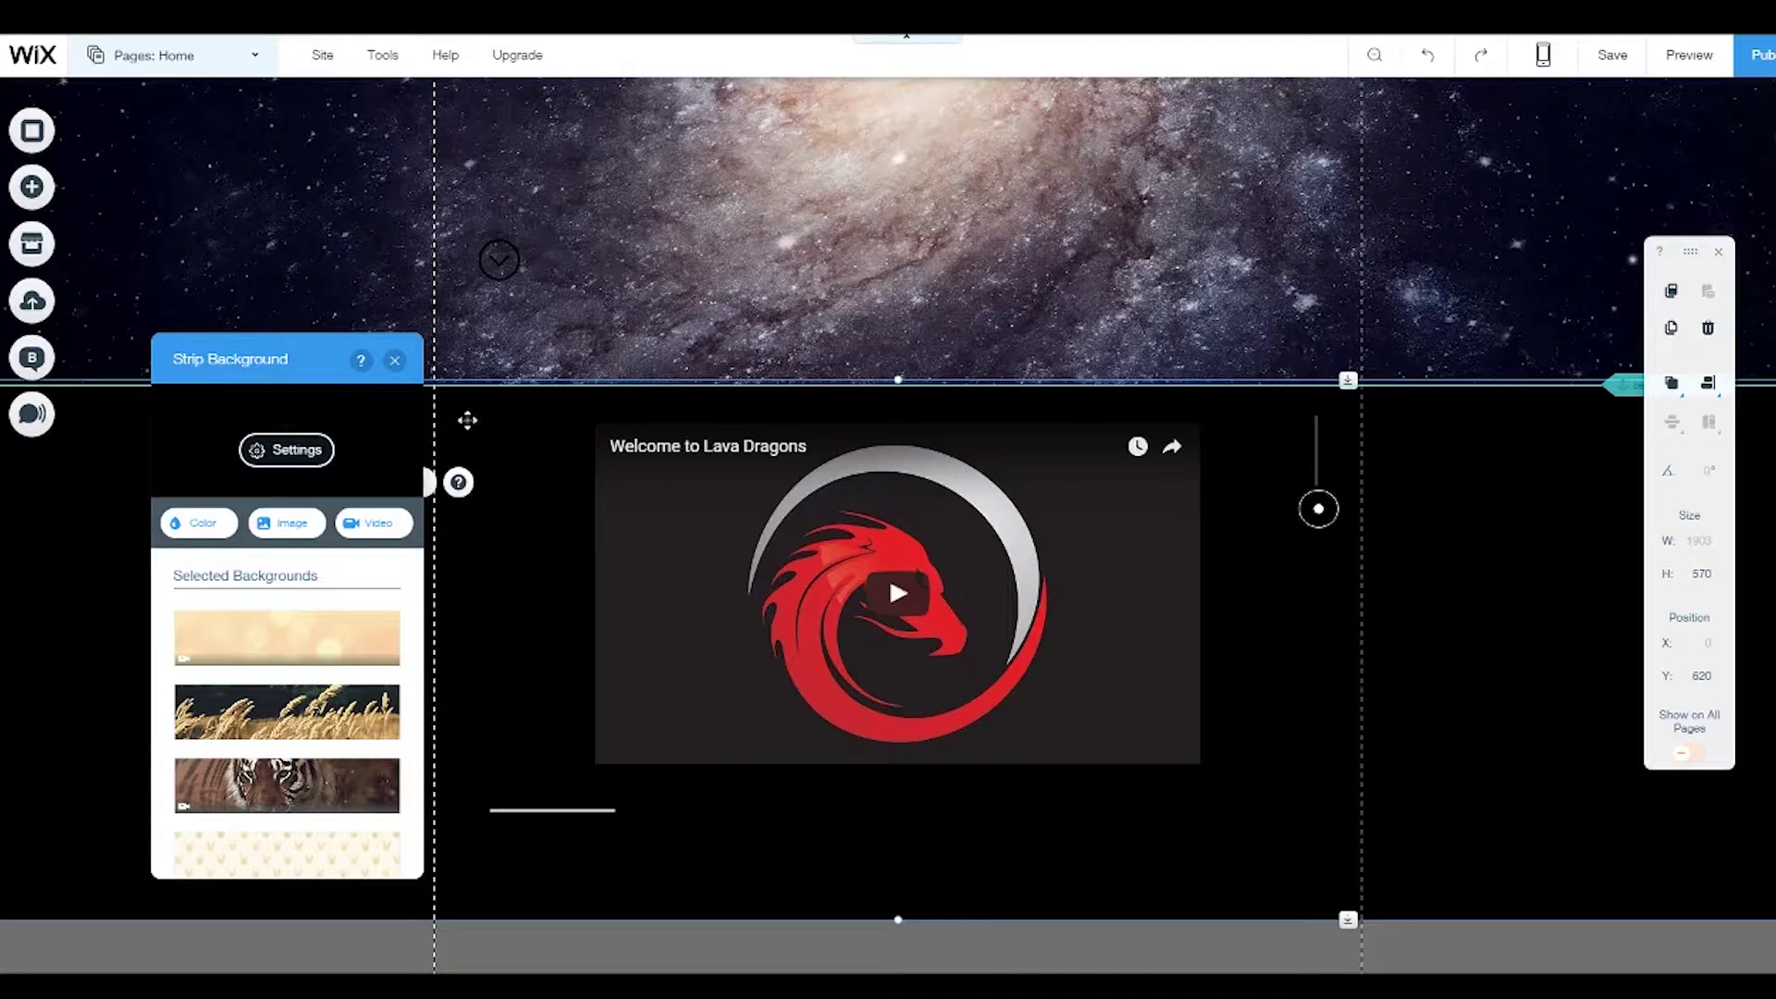
scroll(574, 835, down, 7)
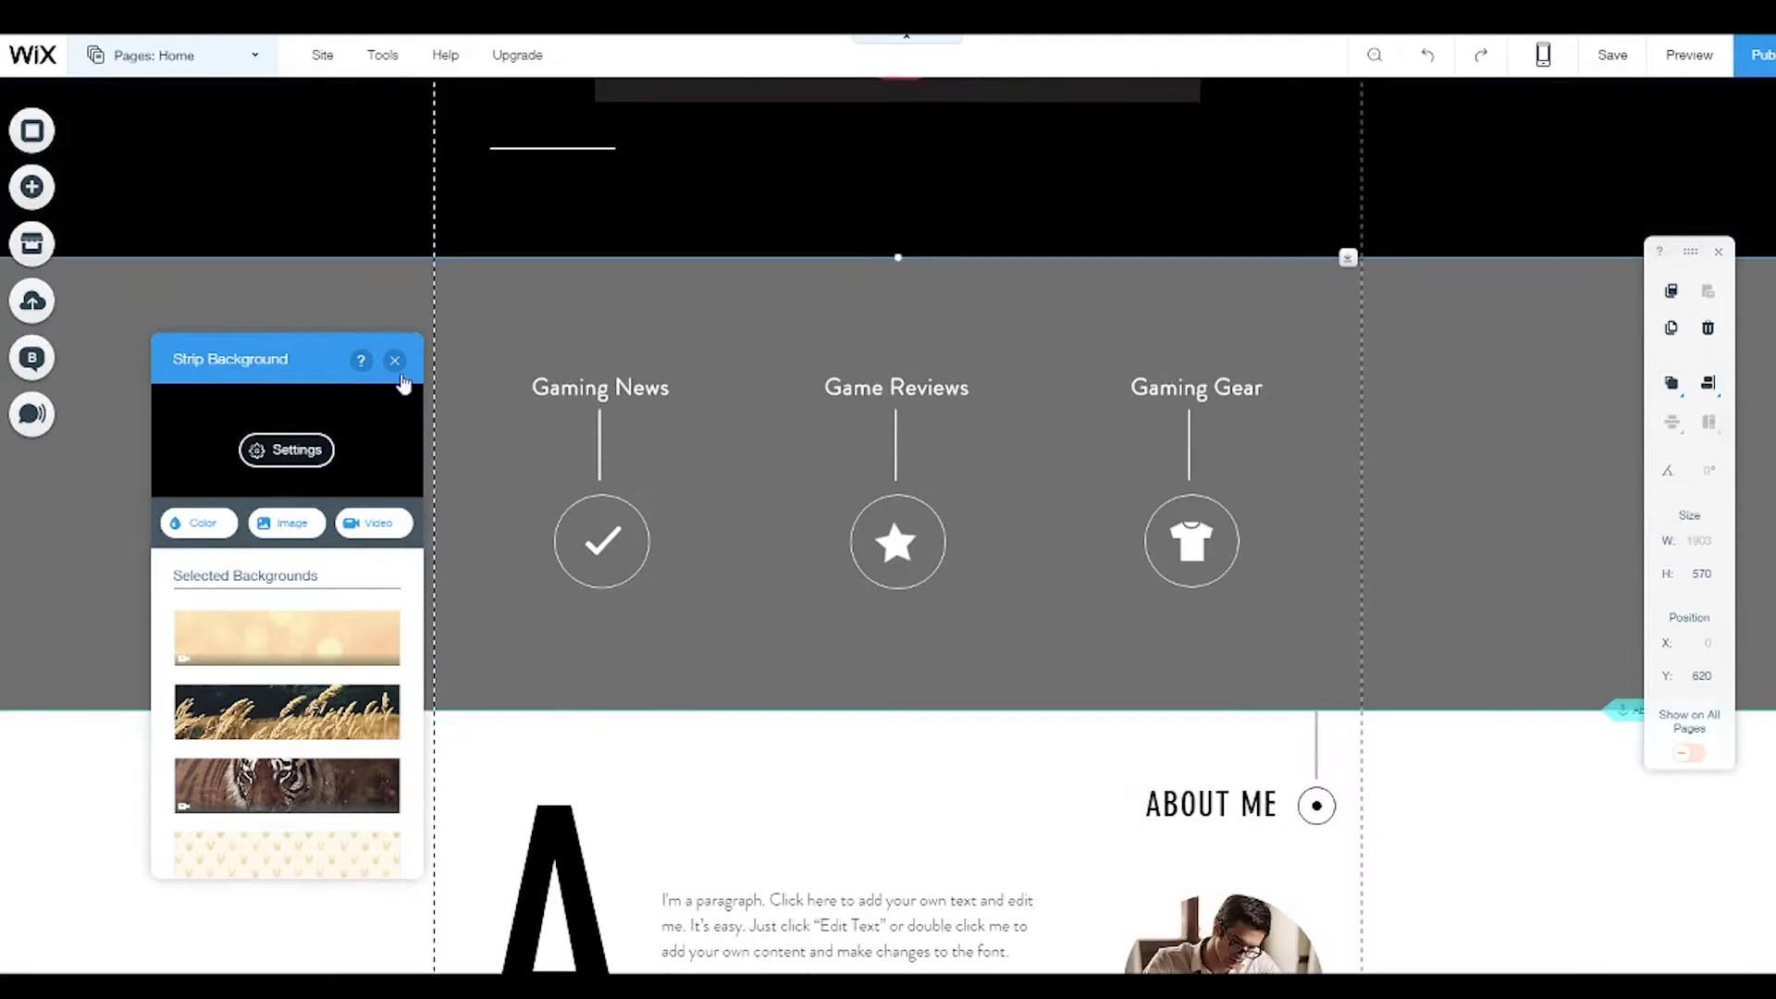
click(394, 360)
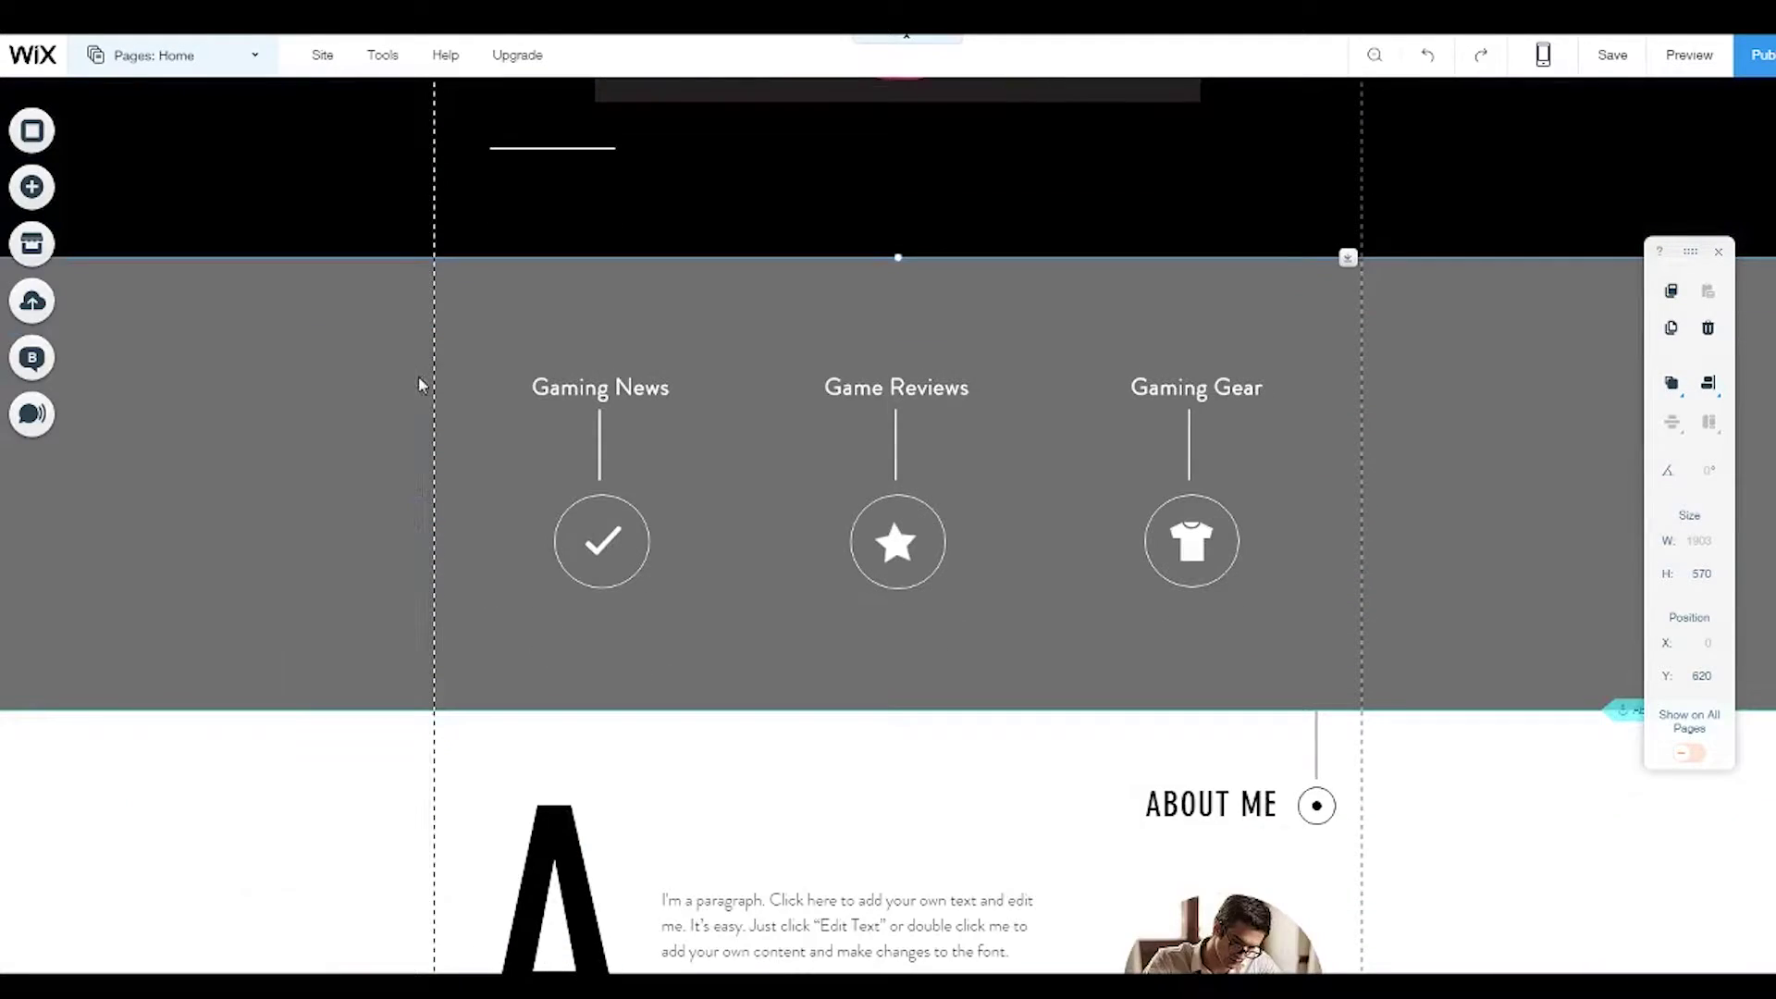
View the animation choices for the check-mark circle under Gaming News and the star under Game Reviews, and close them.
click(612, 503)
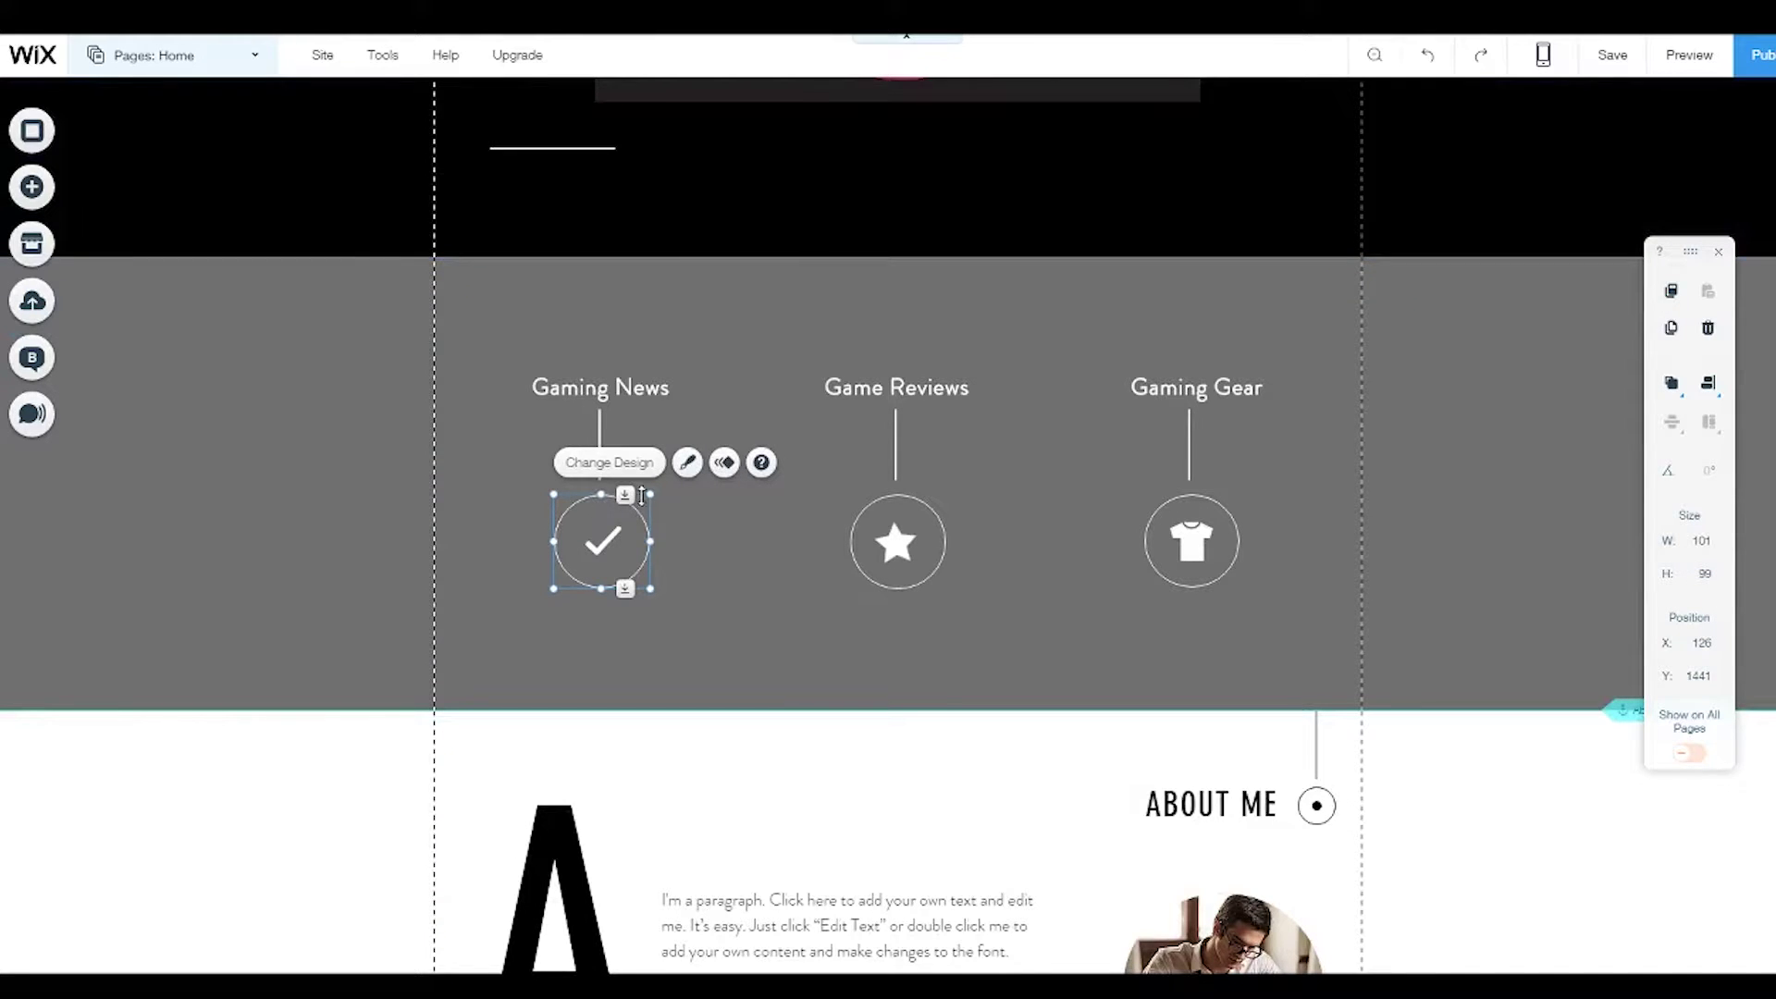
click(727, 464)
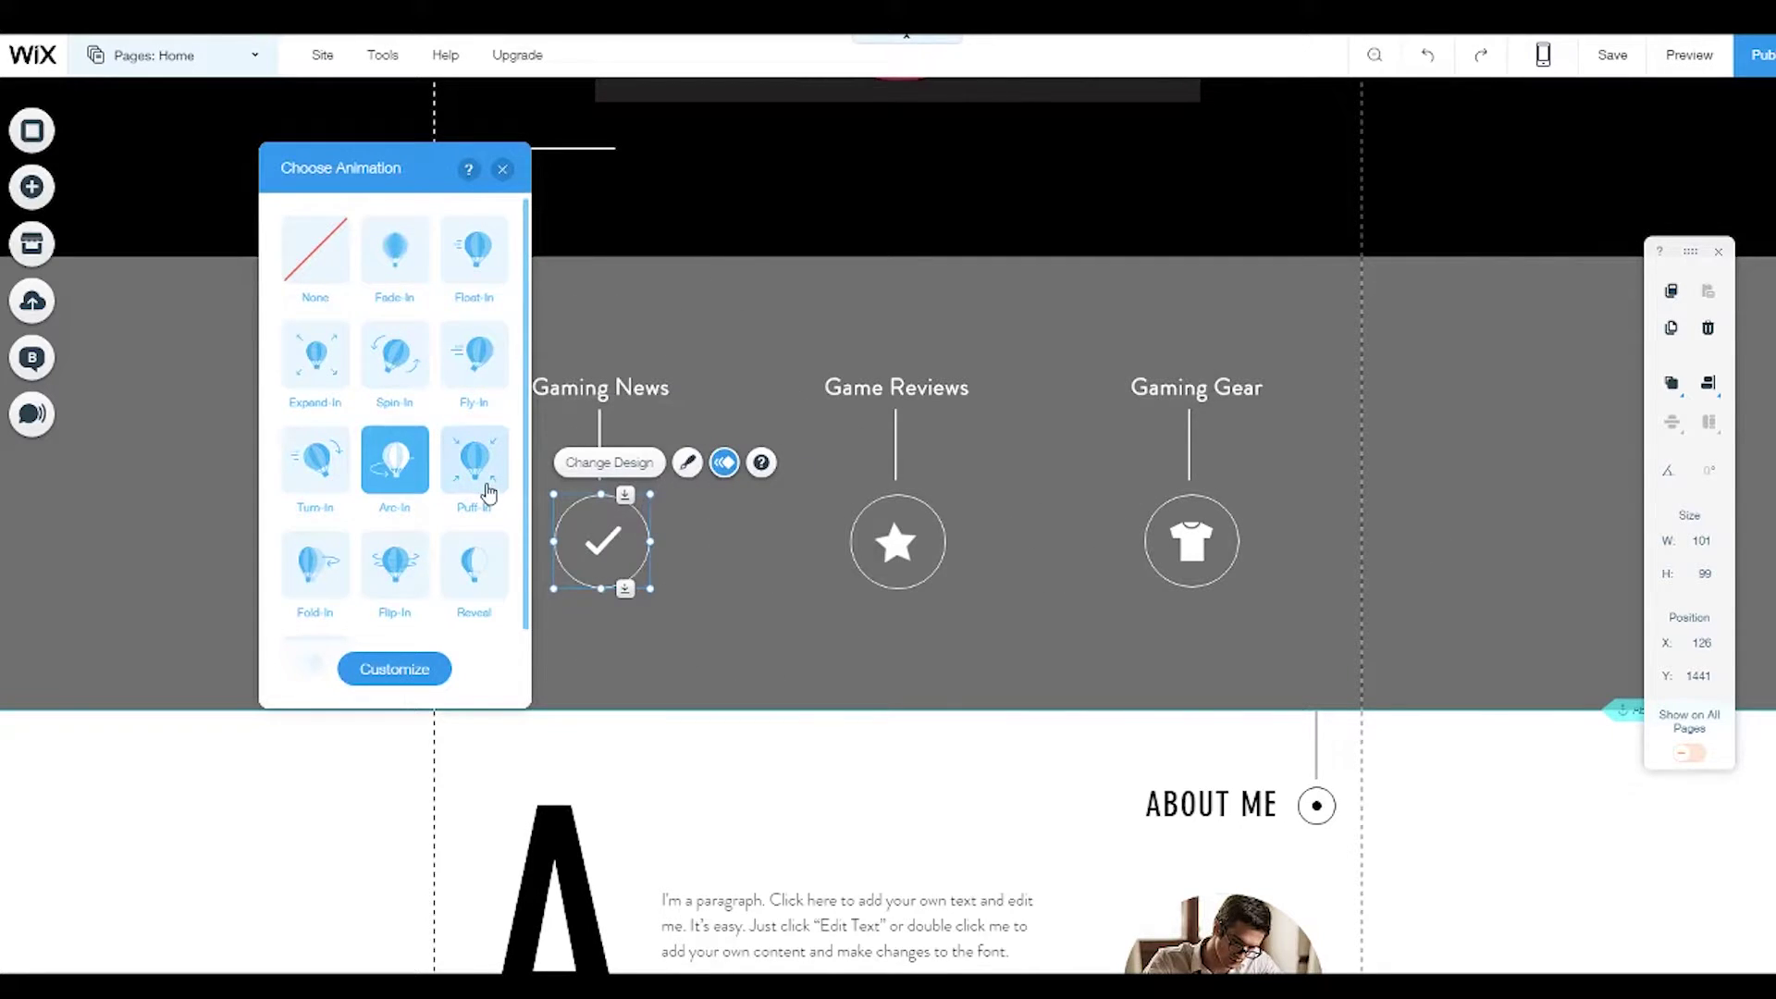
scroll(475, 575, down, 1)
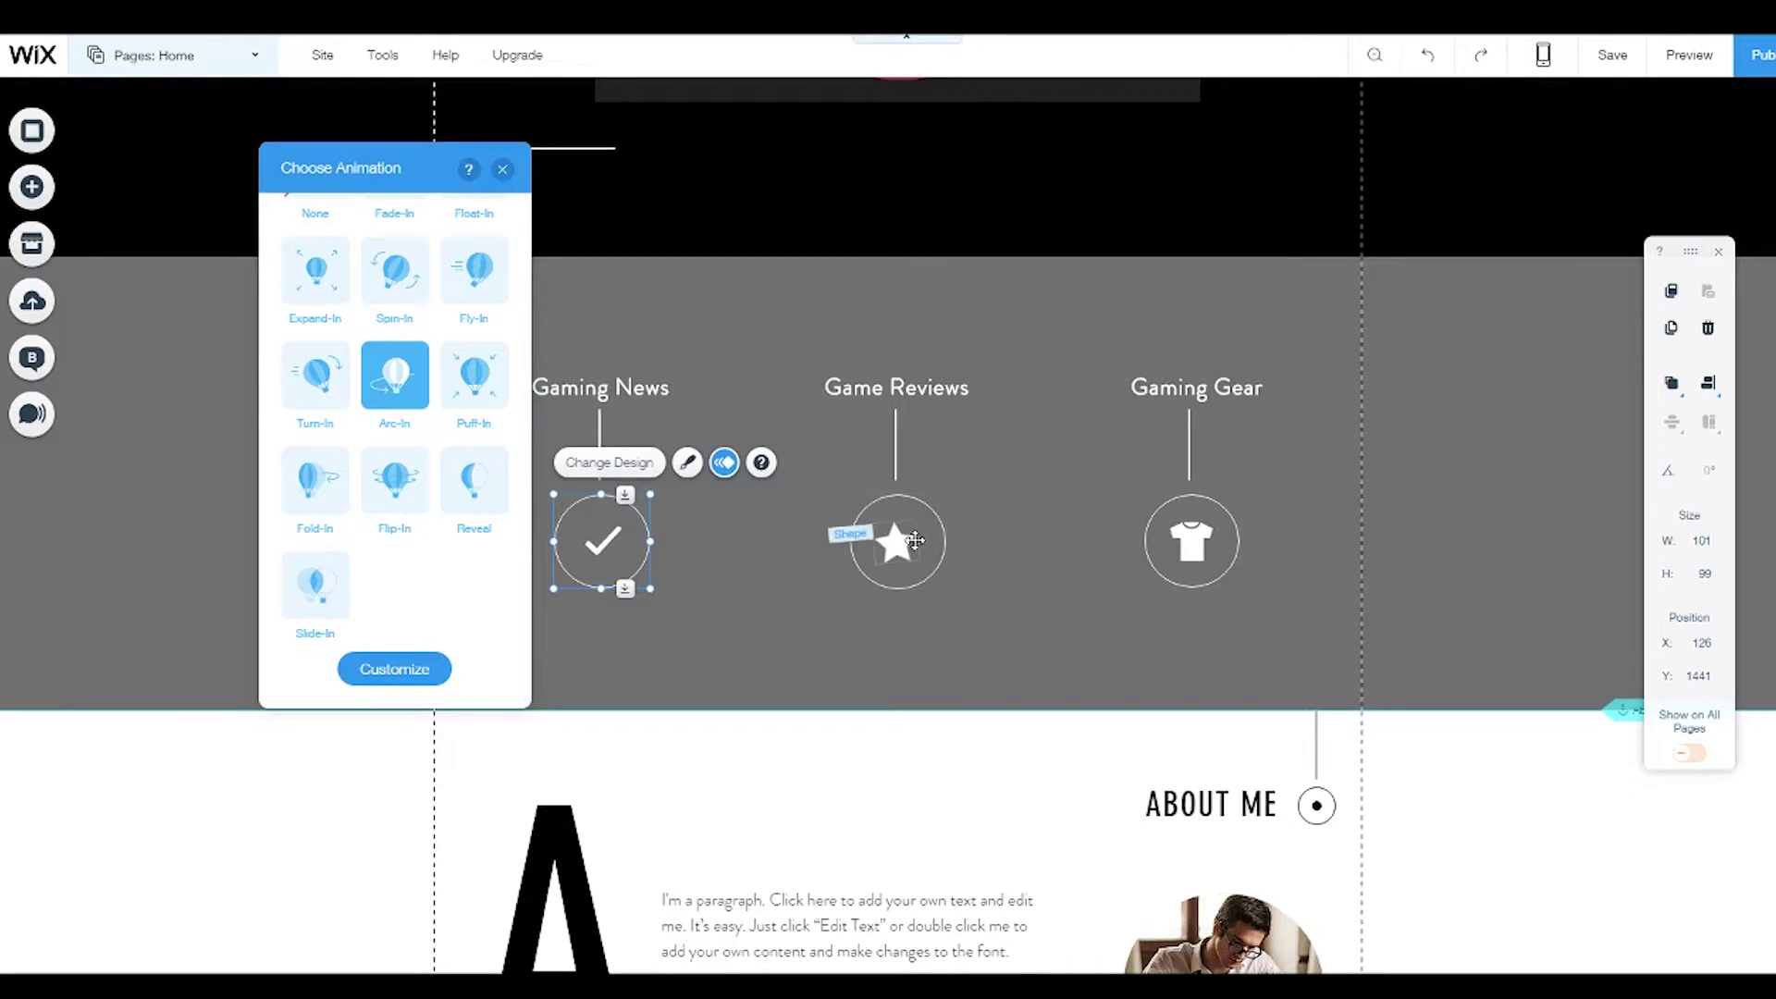
click(905, 537)
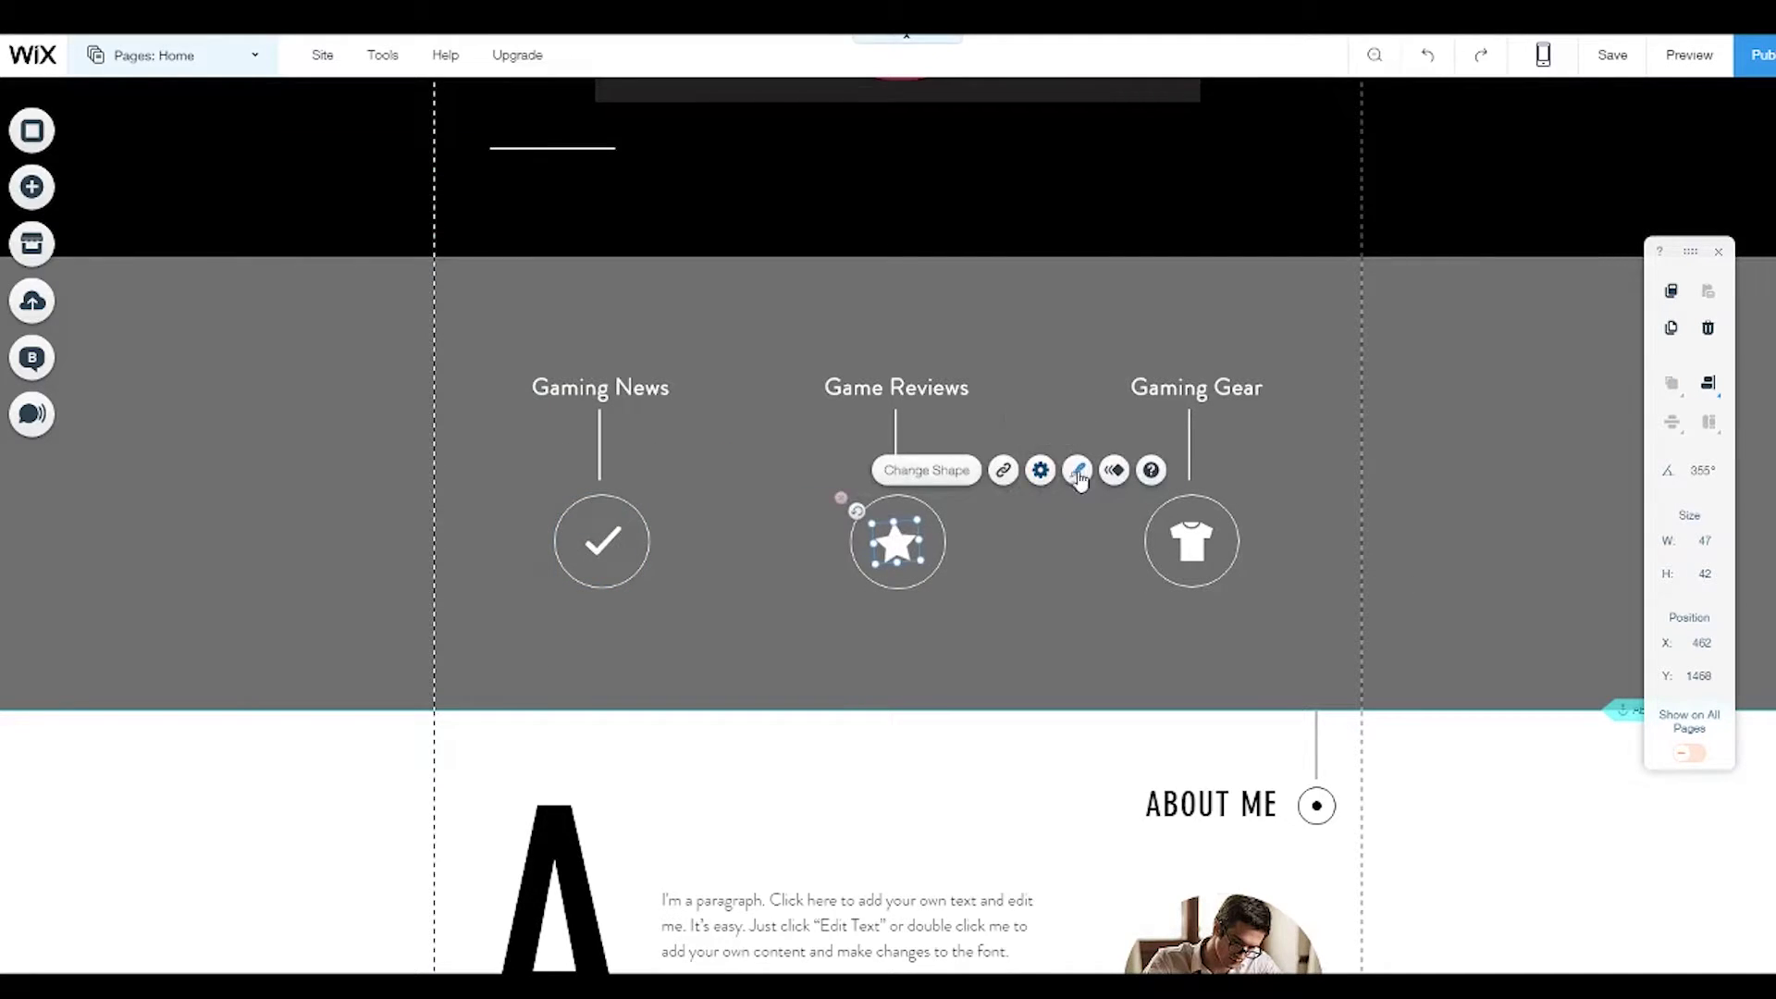
click(1115, 472)
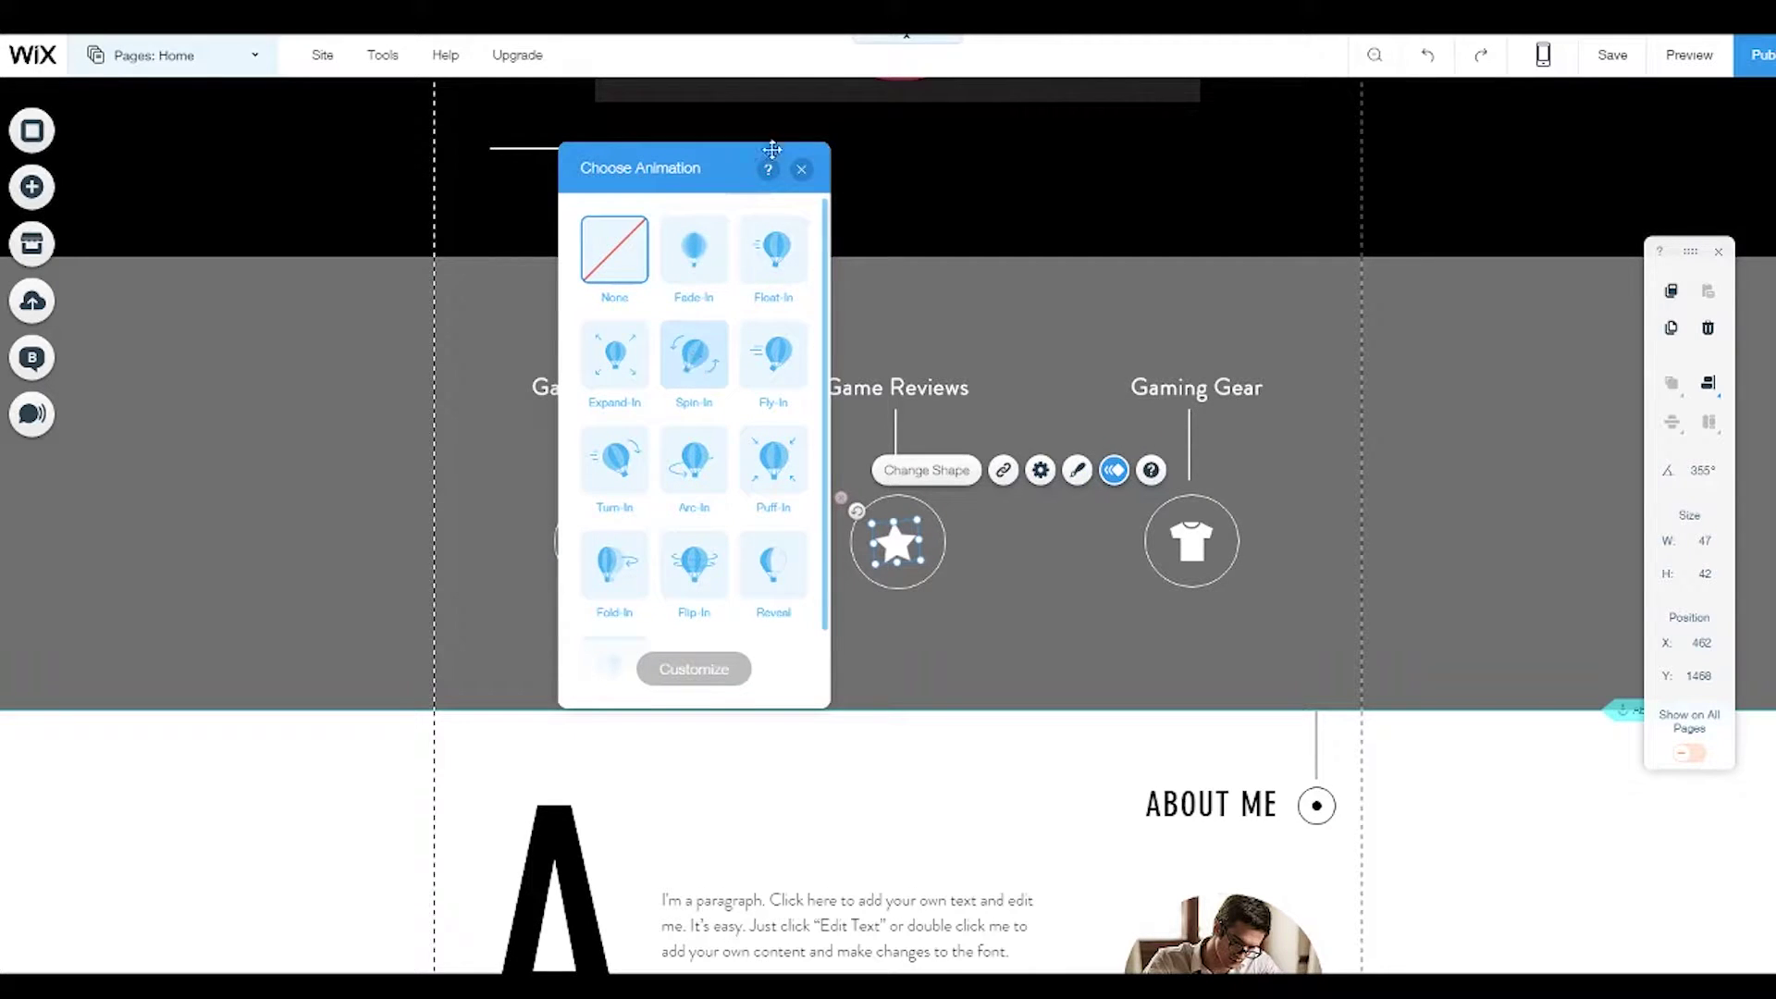
click(801, 168)
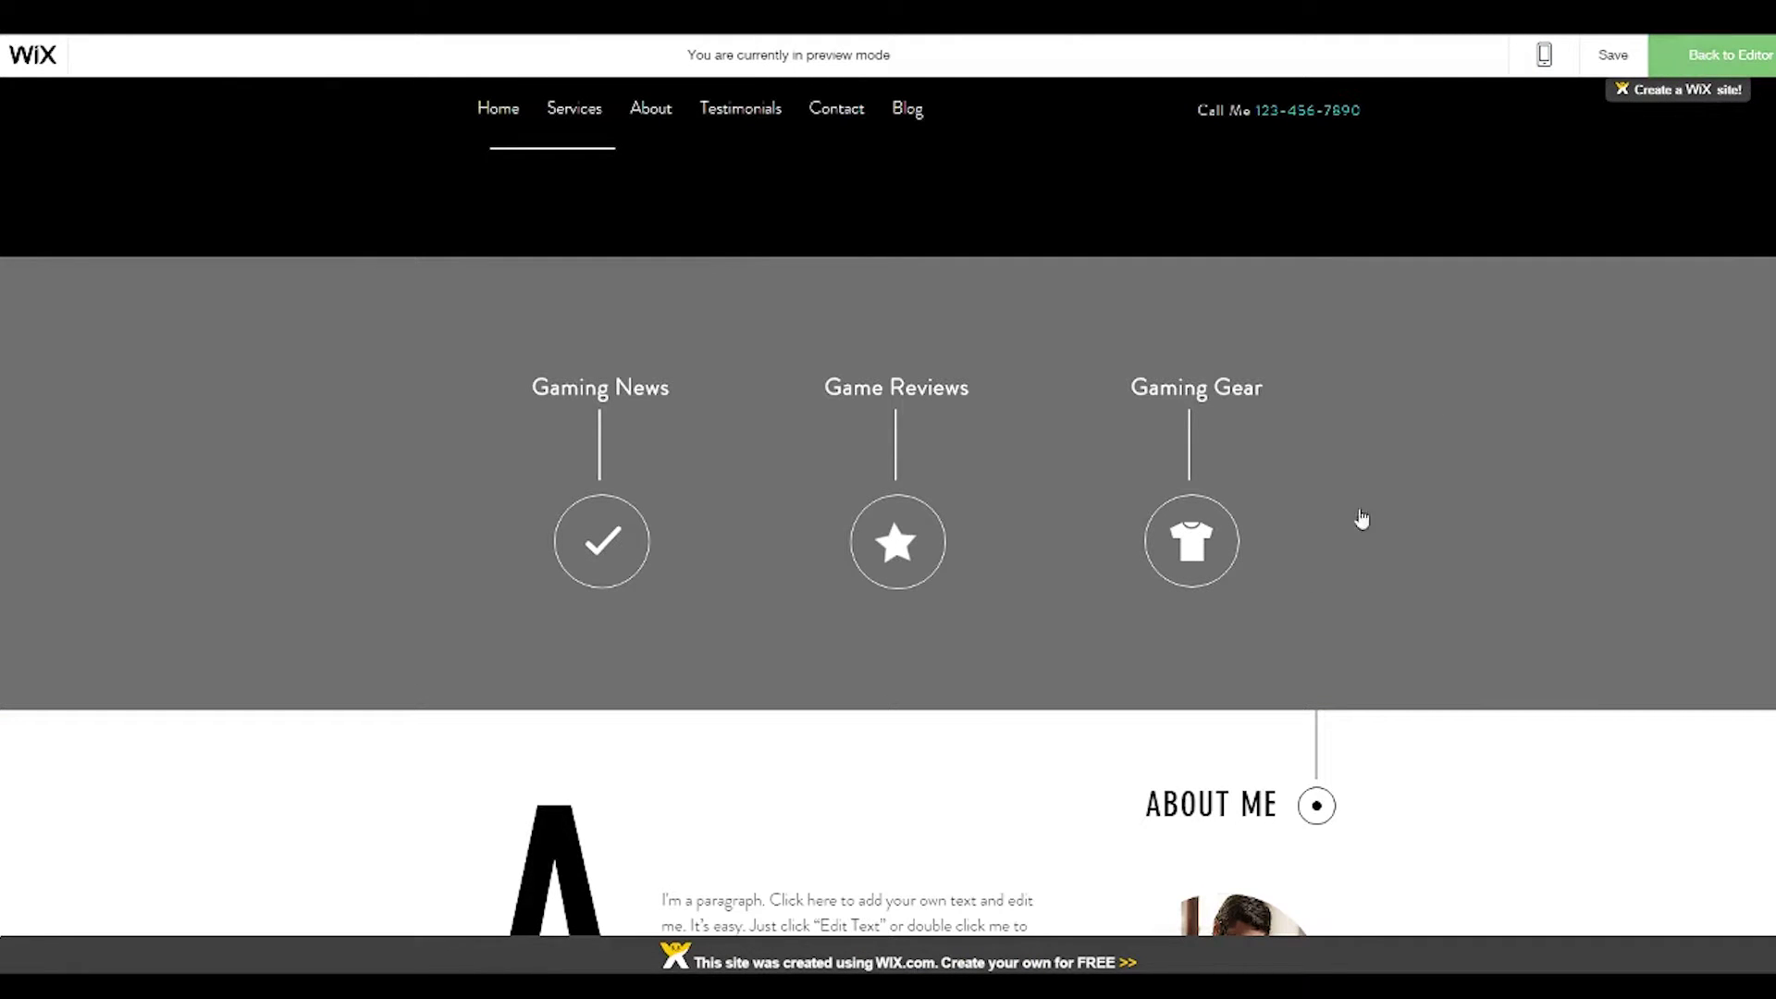
Check the Home page's animated sections in preview mode, and return to the page header in the editor.
scroll(942, 616, down, 4)
scroll(943, 615, up, 4)
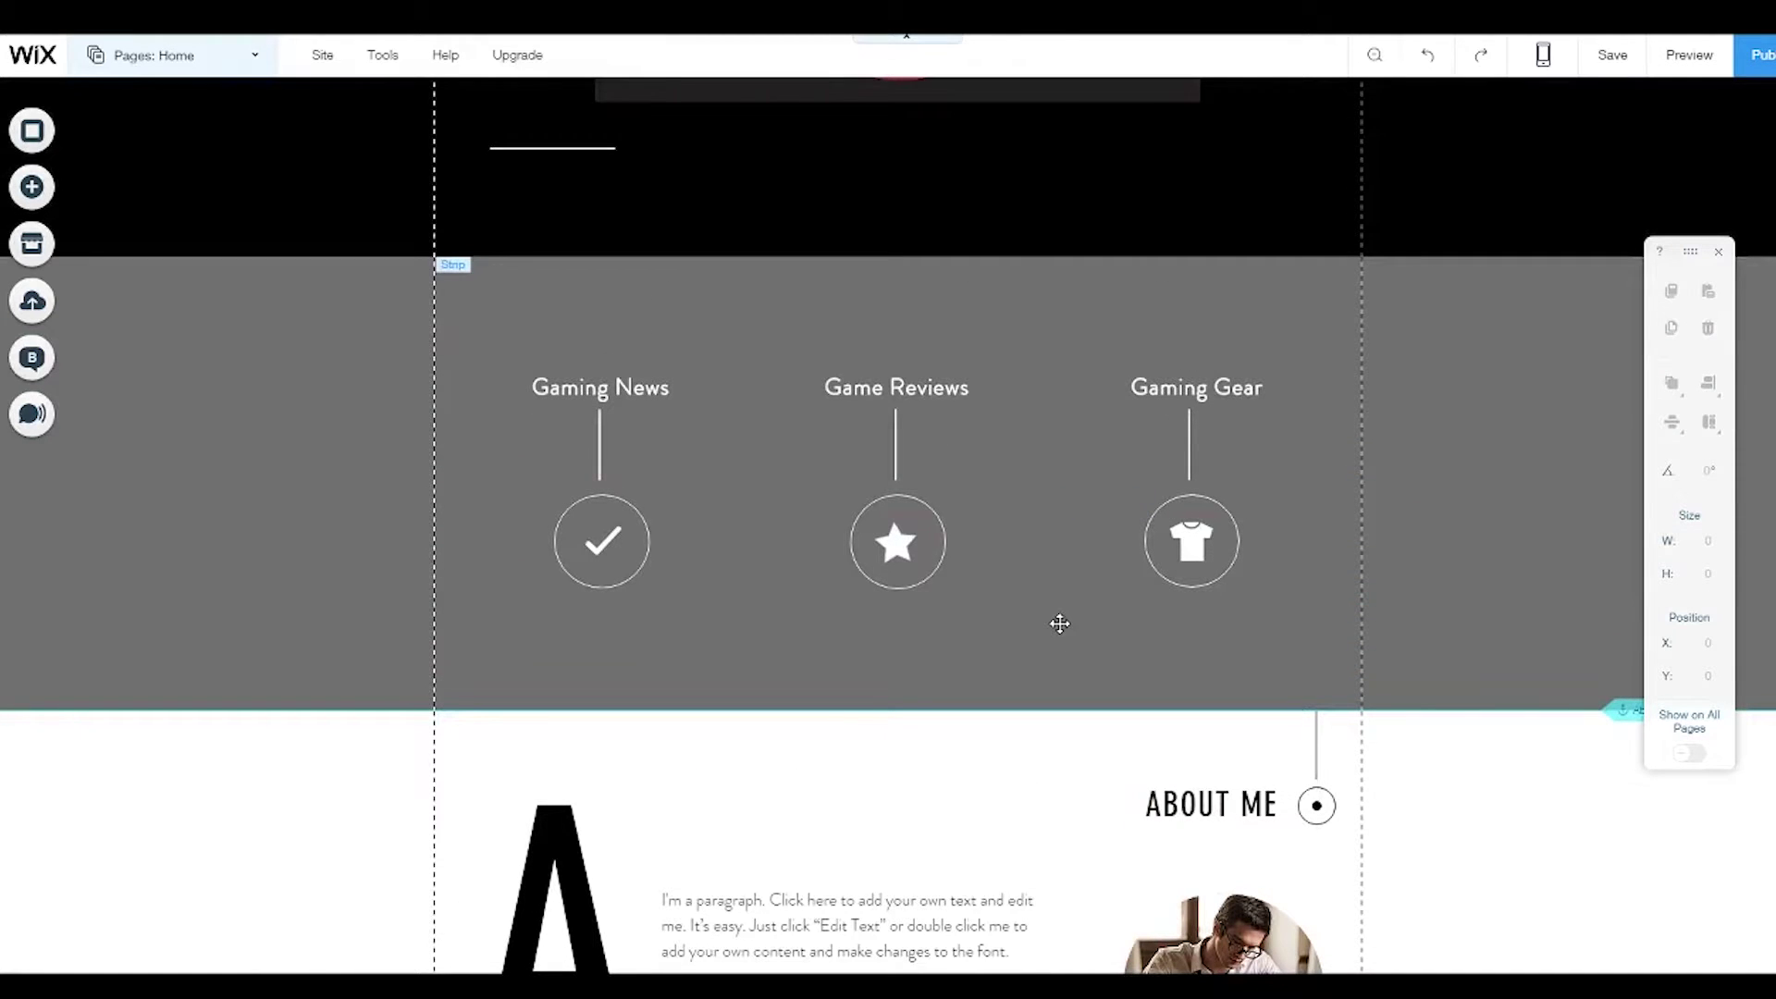
scroll(1040, 637, up, 7)
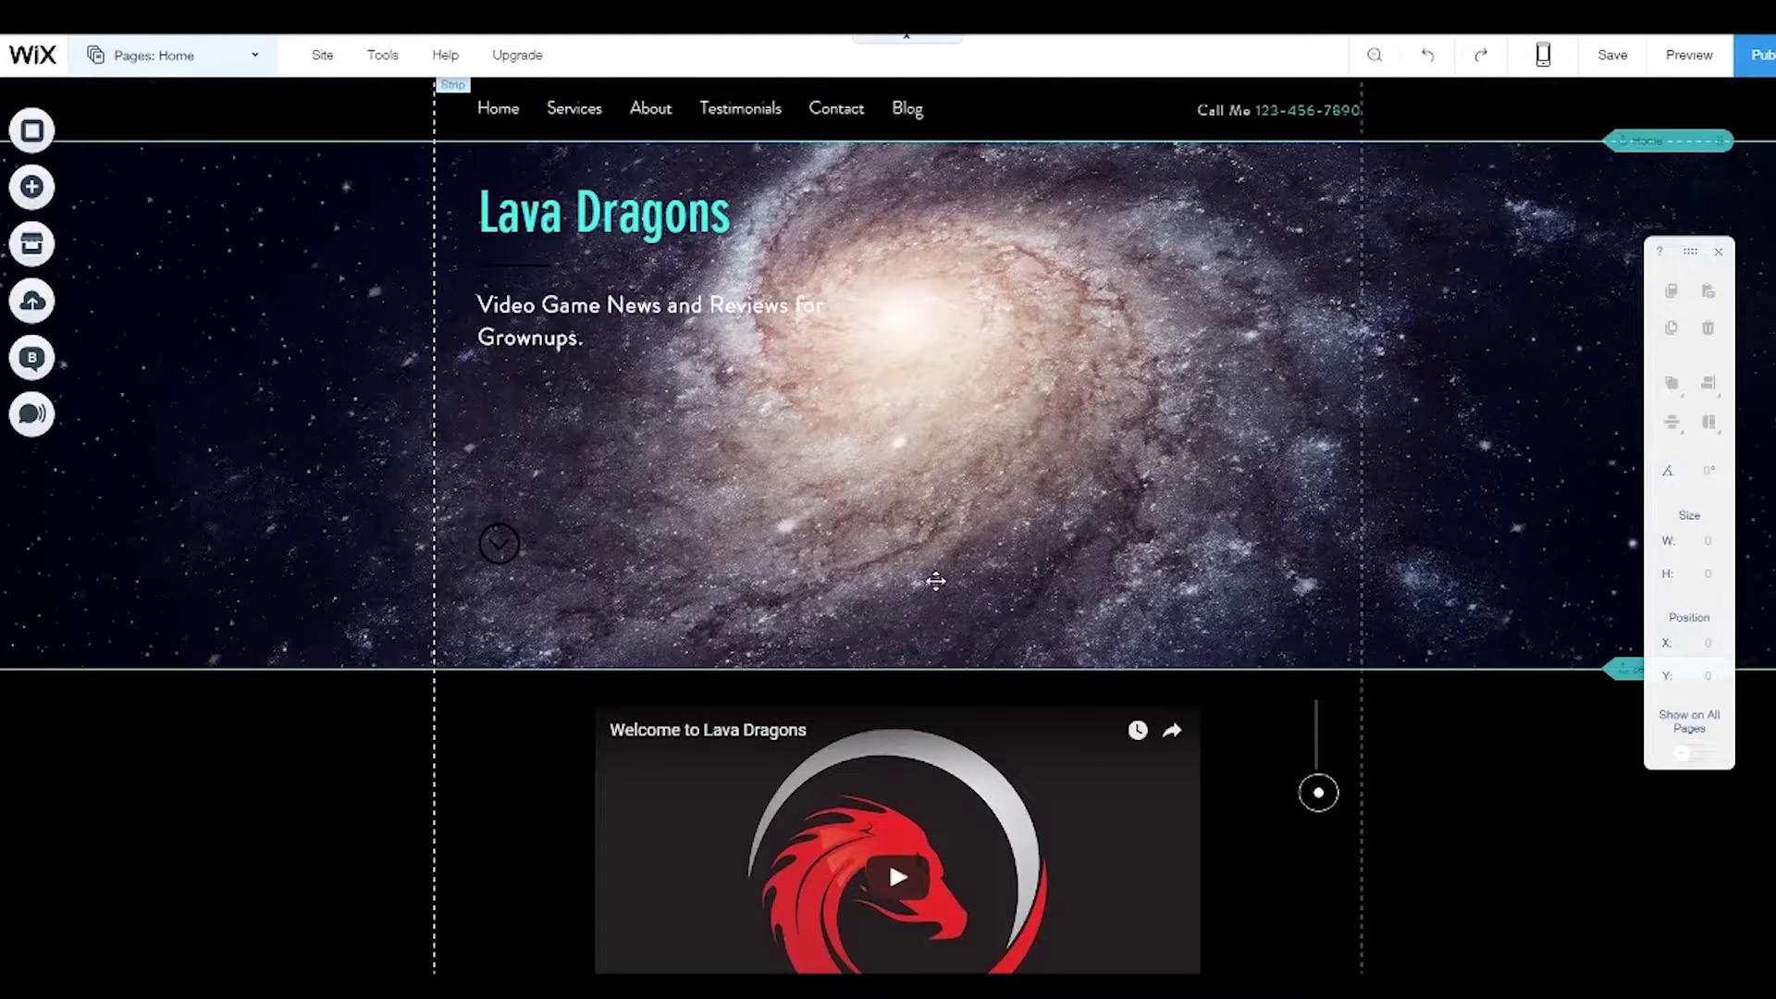
Switch the editor to the mobile view and look over the Home page from the header to the welcome video.
click(1544, 57)
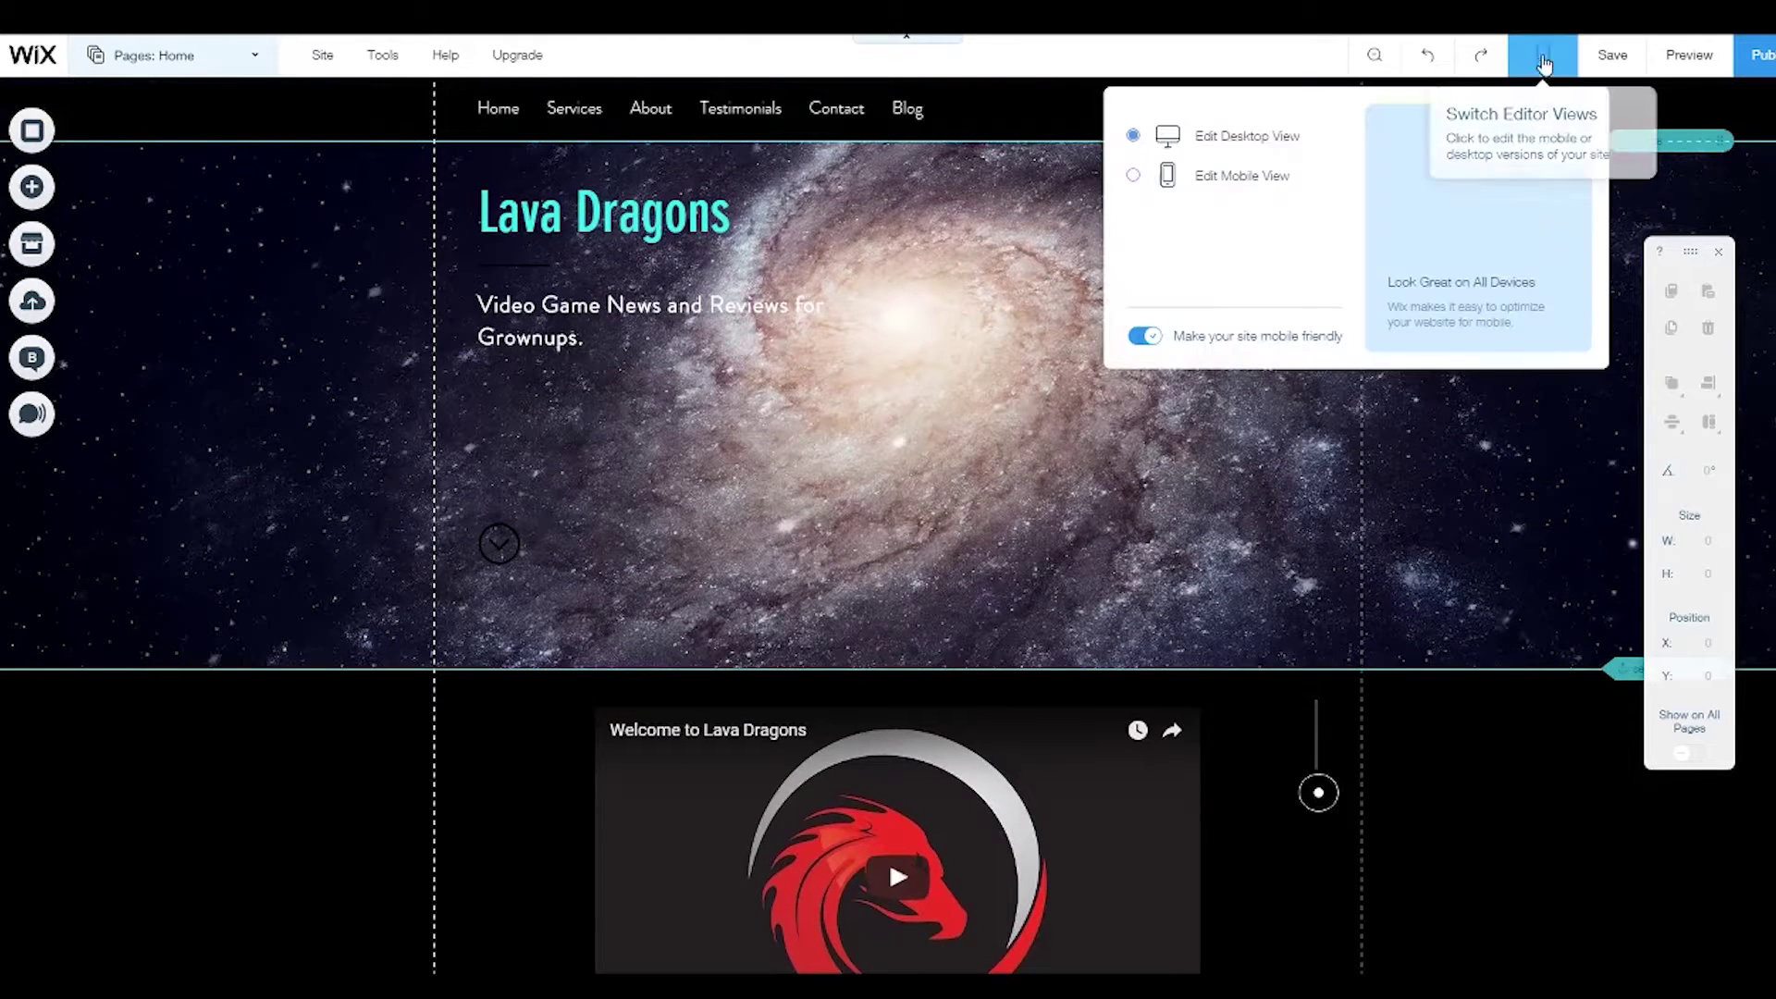
click(1136, 177)
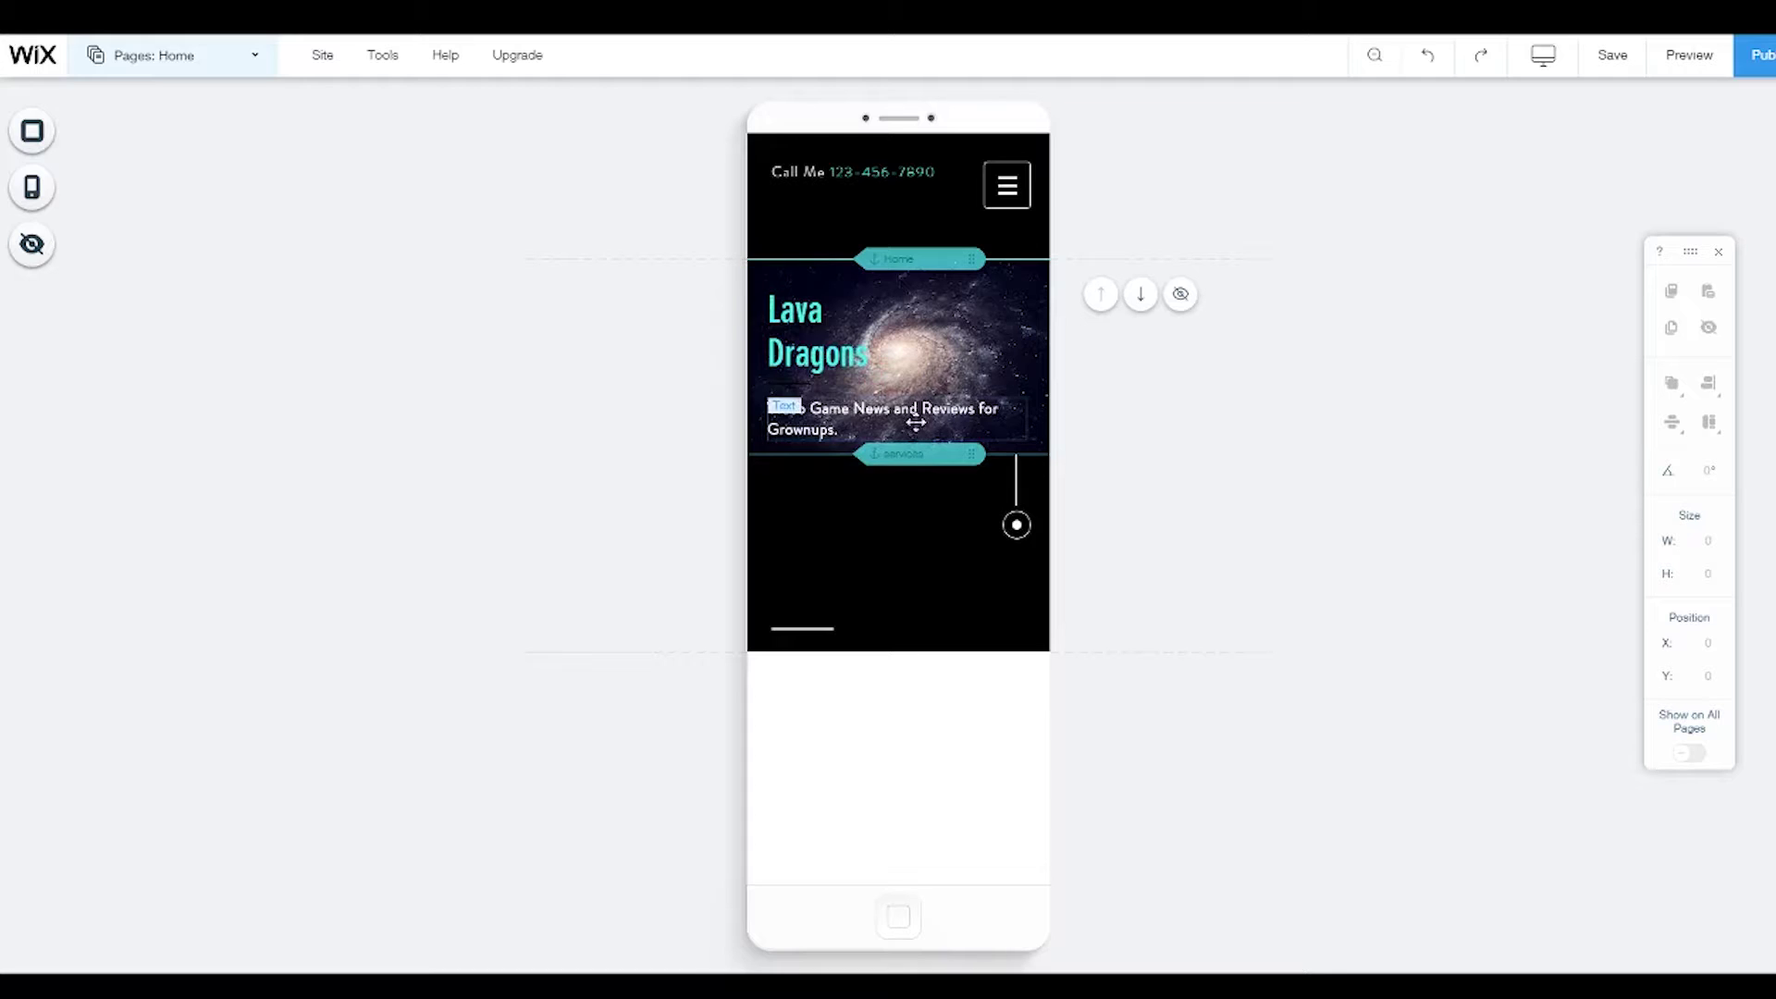
scroll(907, 532, down, 10)
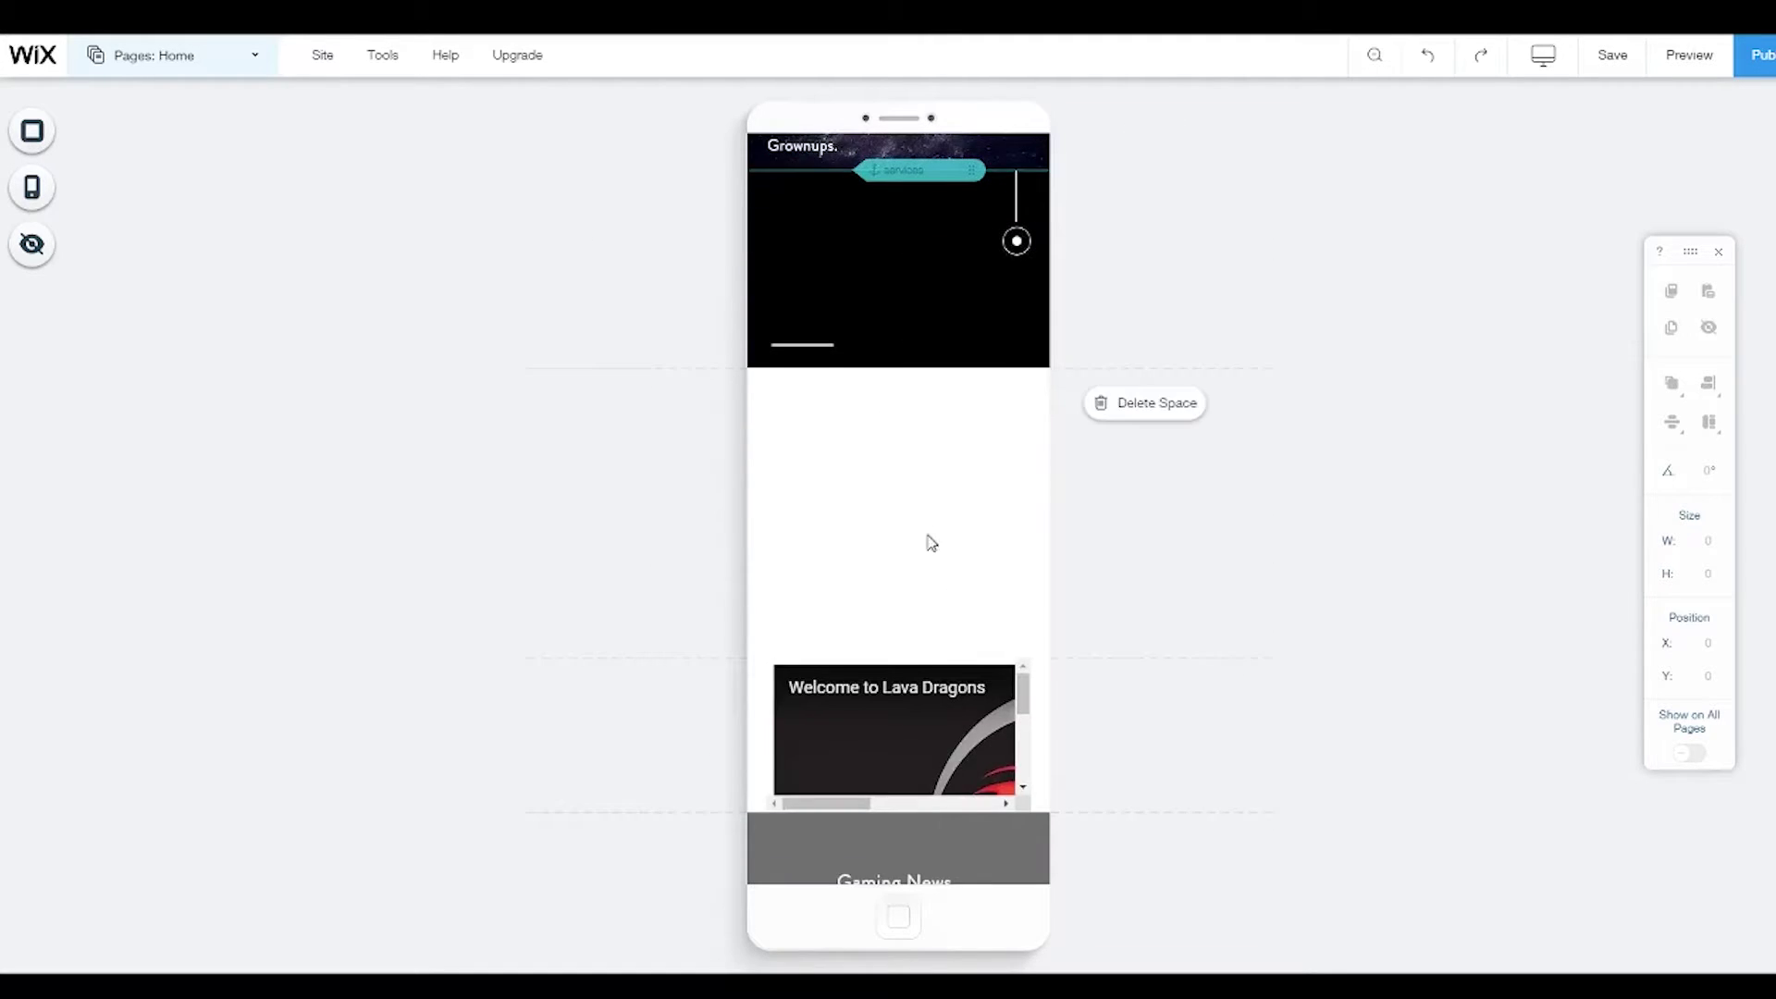
scroll(957, 545, up, 10)
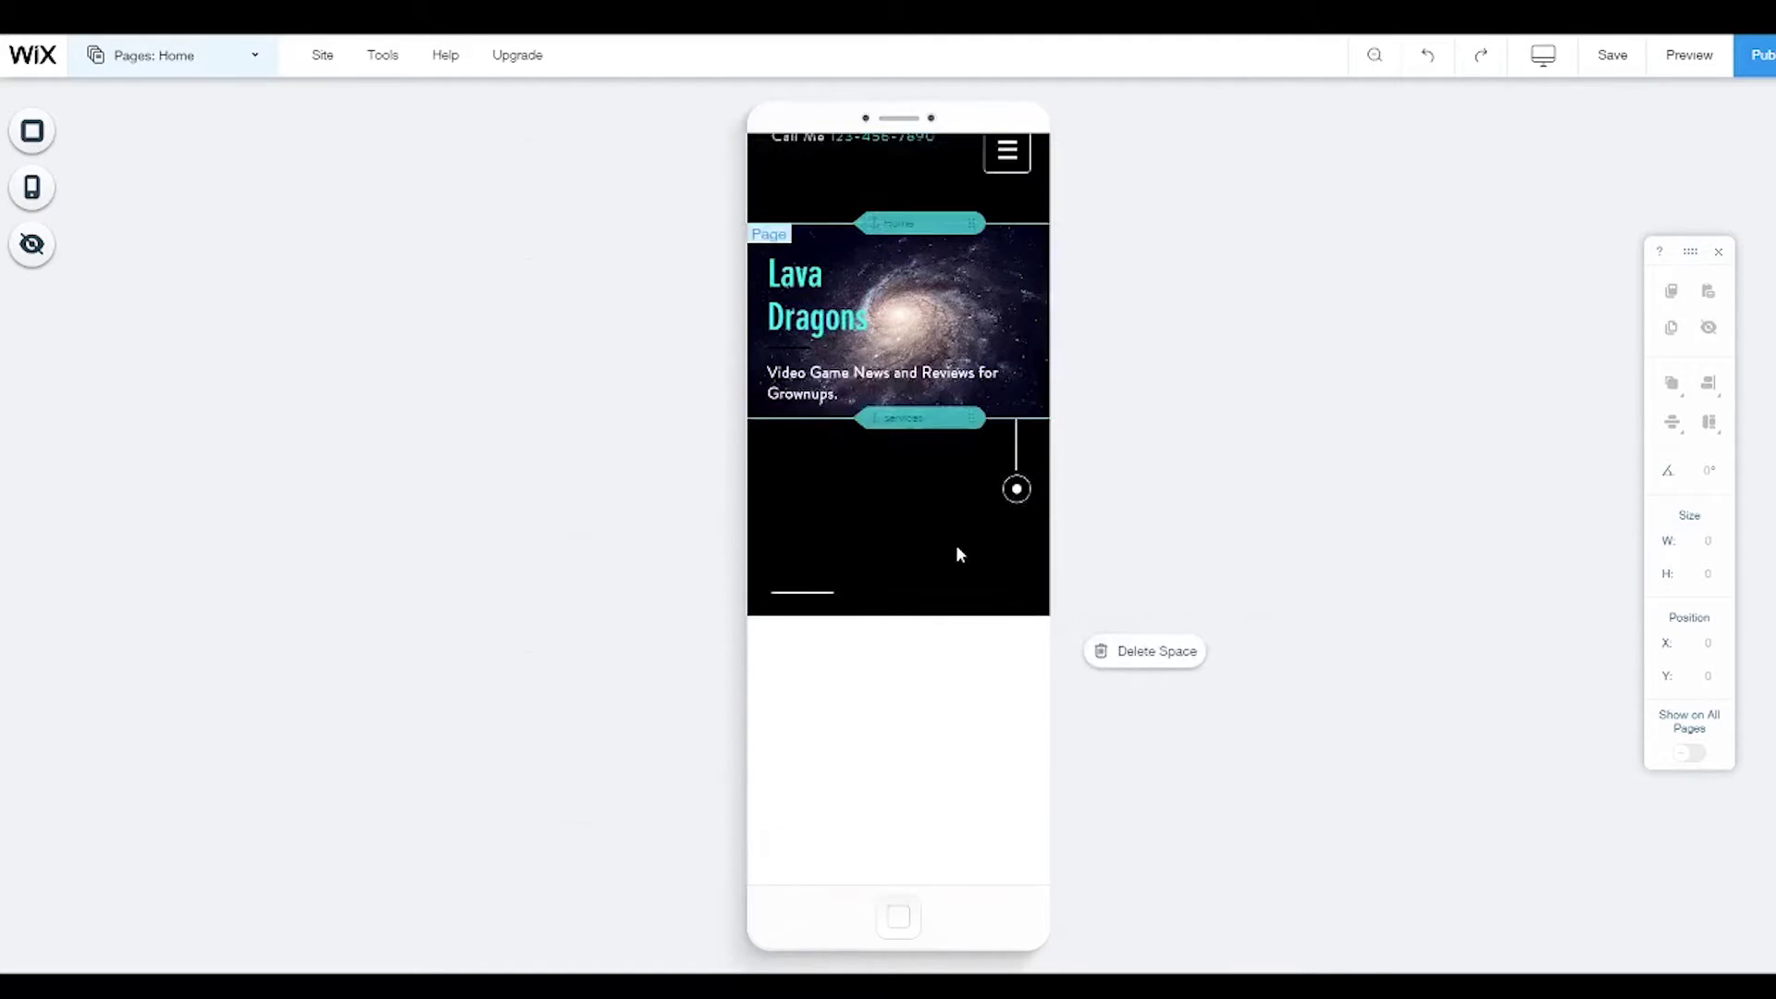
Move the Welcome to Lava Dragons video up in the mobile layout to about X 28, Y 602, below the black strip.
scroll(957, 532, down, 3)
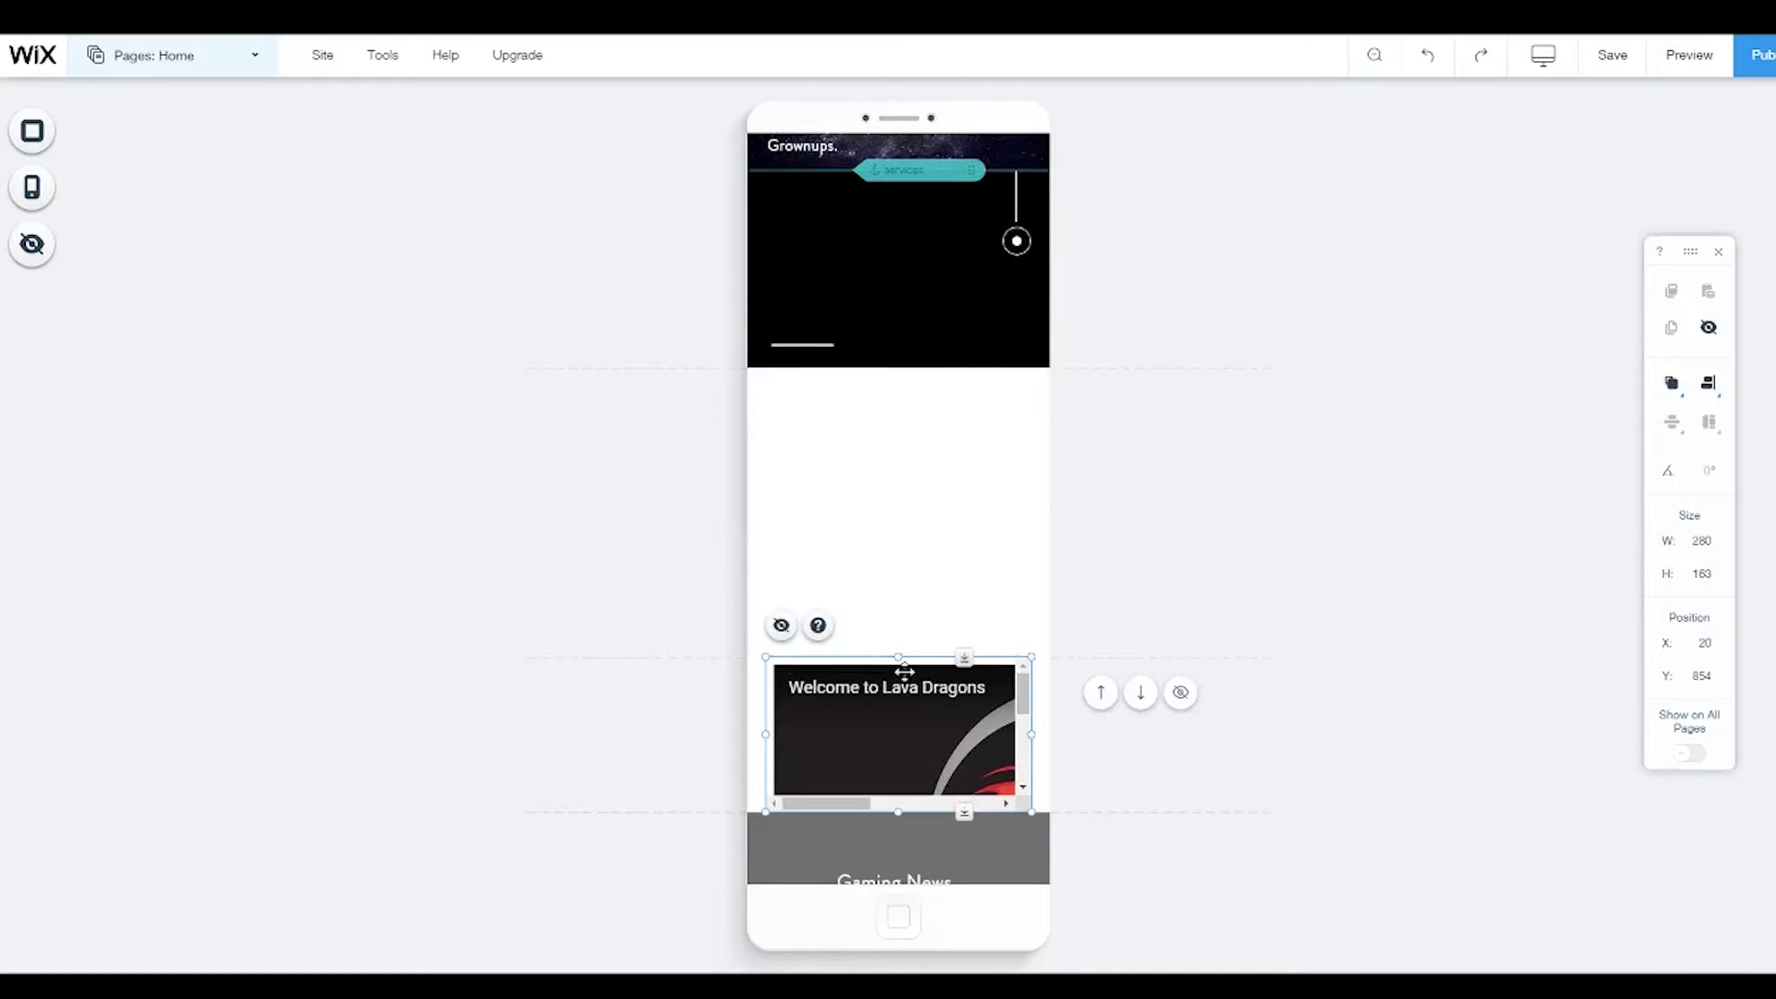
drag(896, 726, 905, 487)
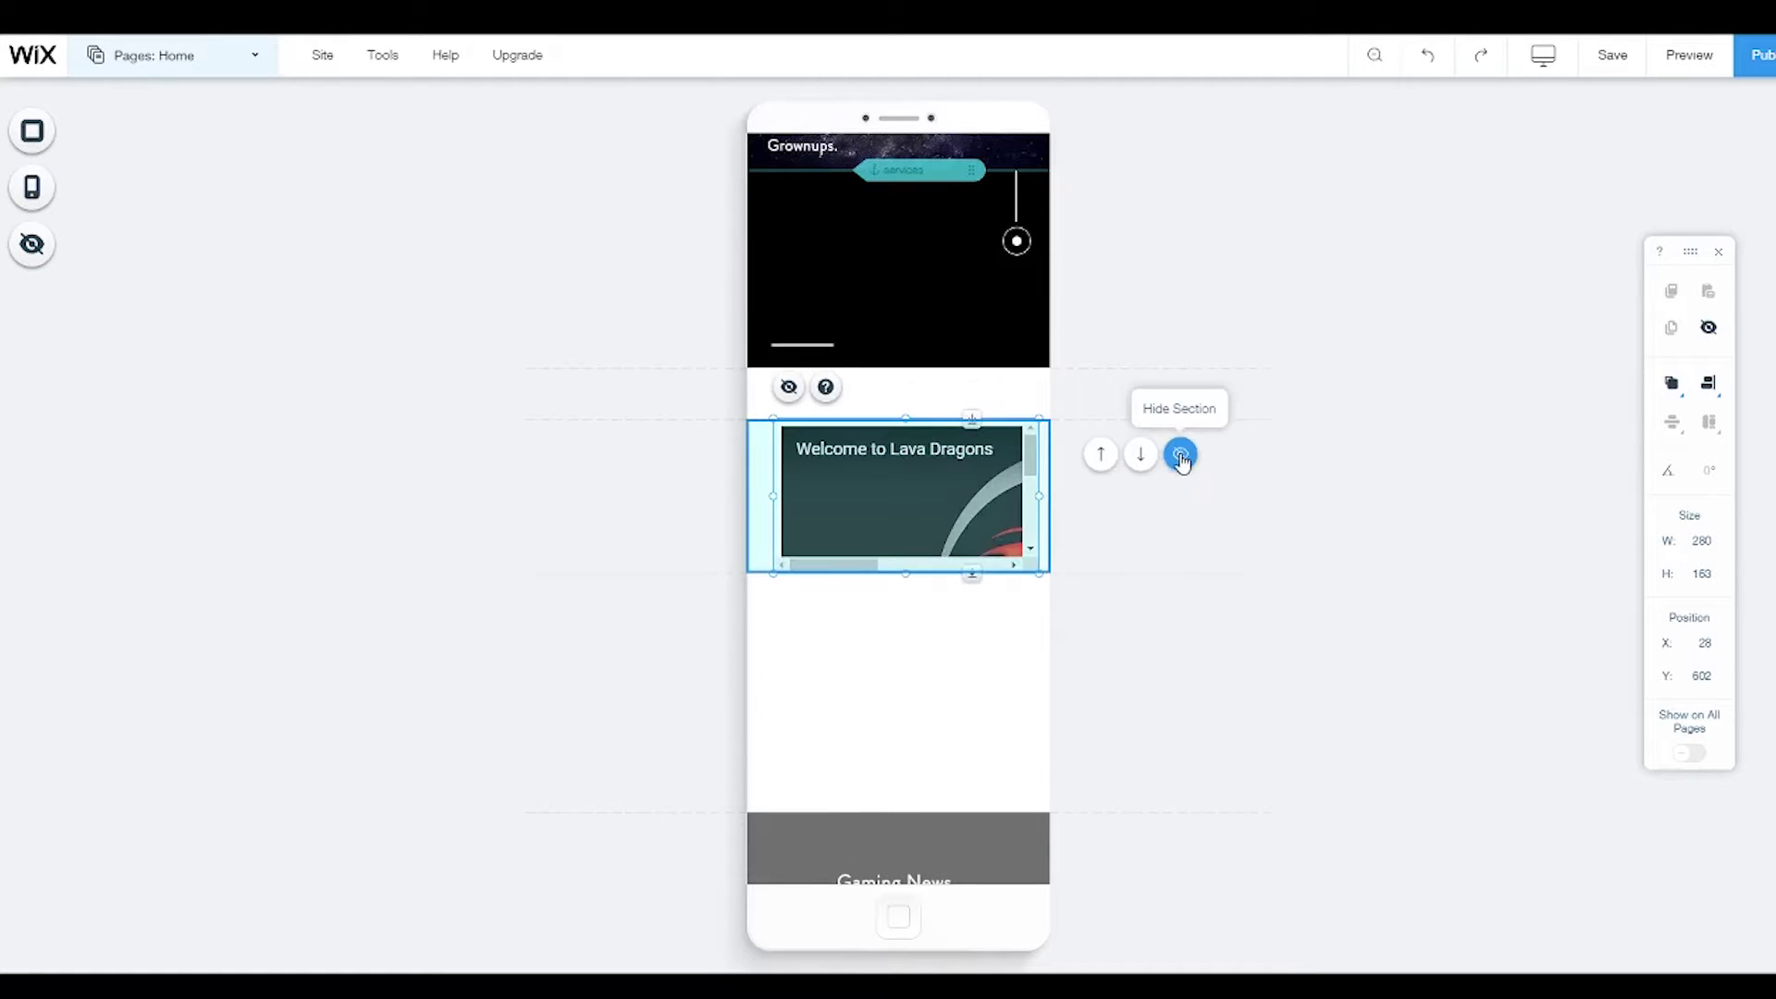
Hide the video section on the mobile page and delete the blank space above Gaming News.
click(1181, 455)
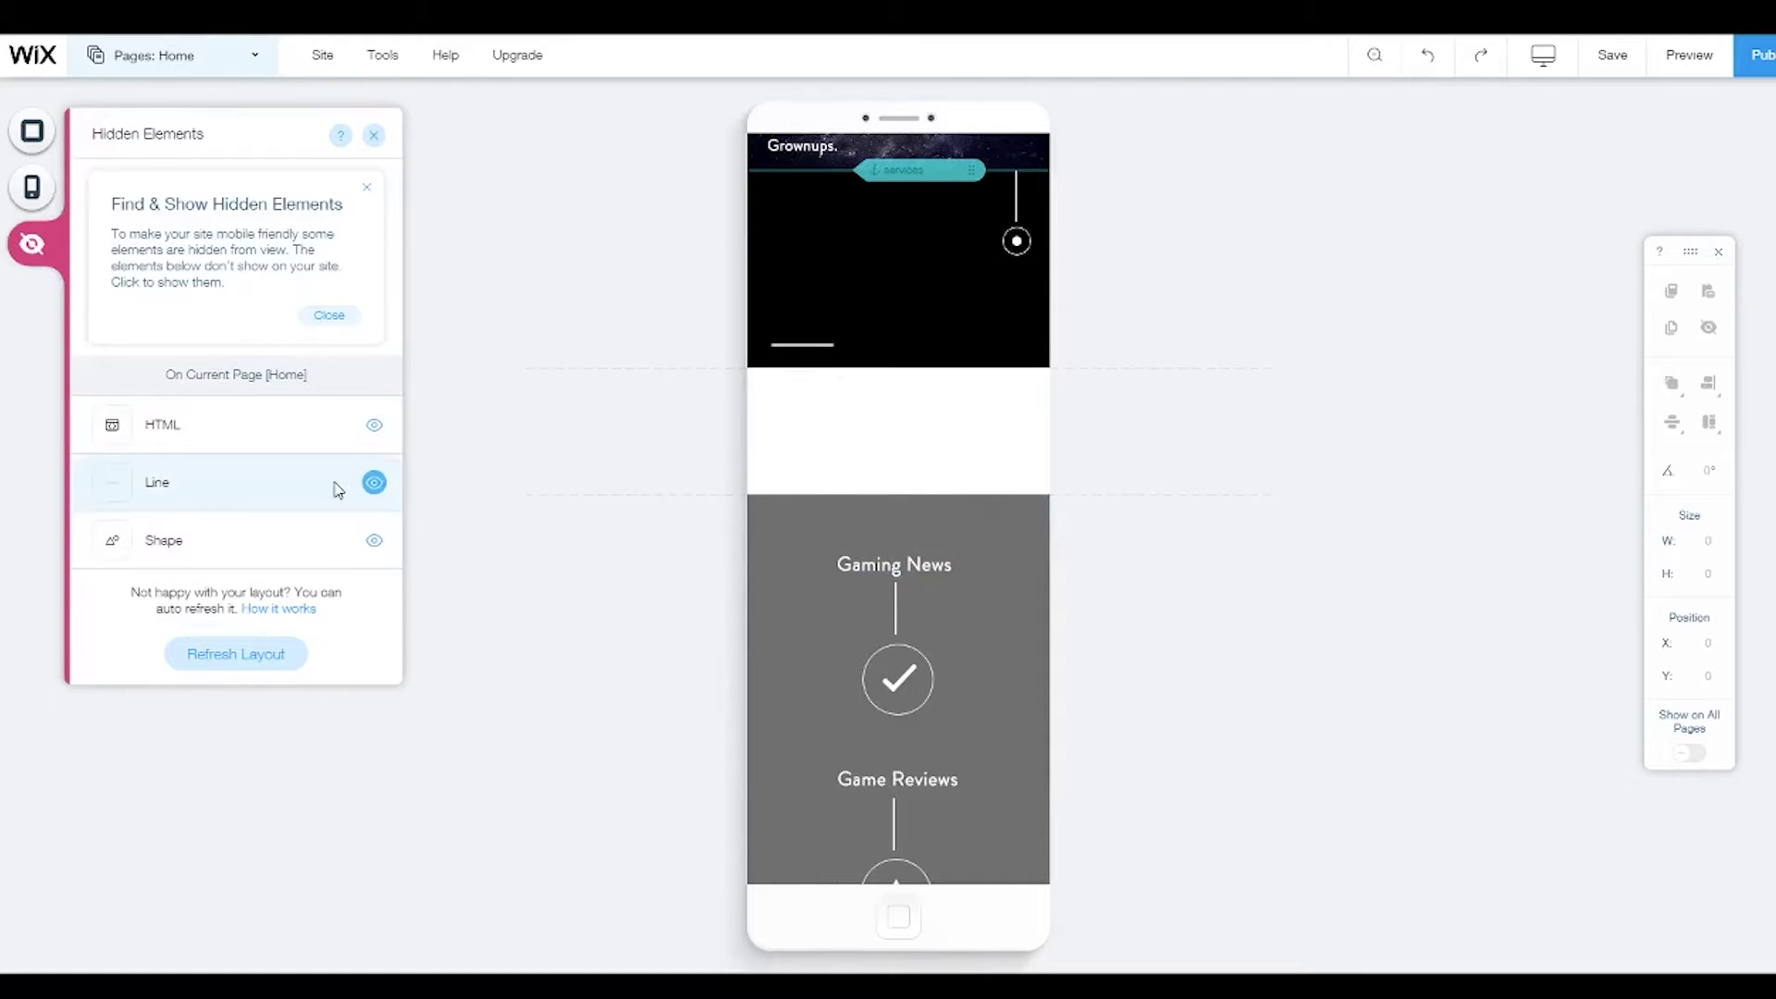
click(919, 476)
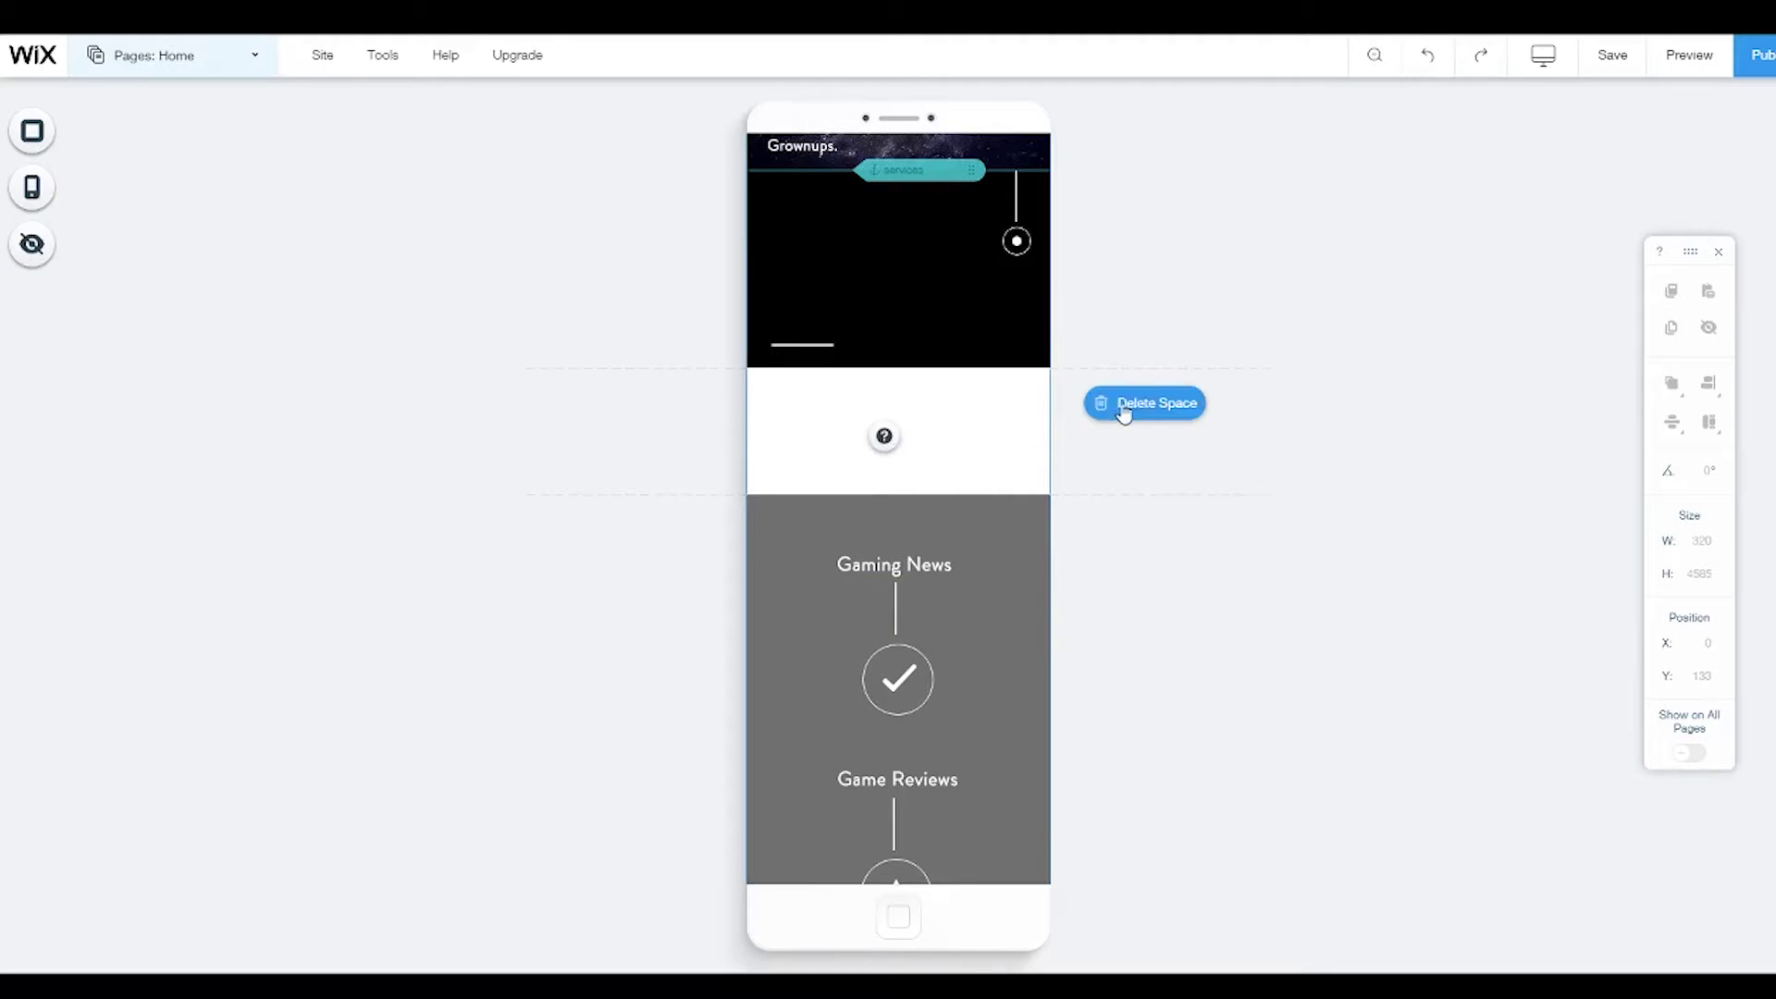
click(1144, 407)
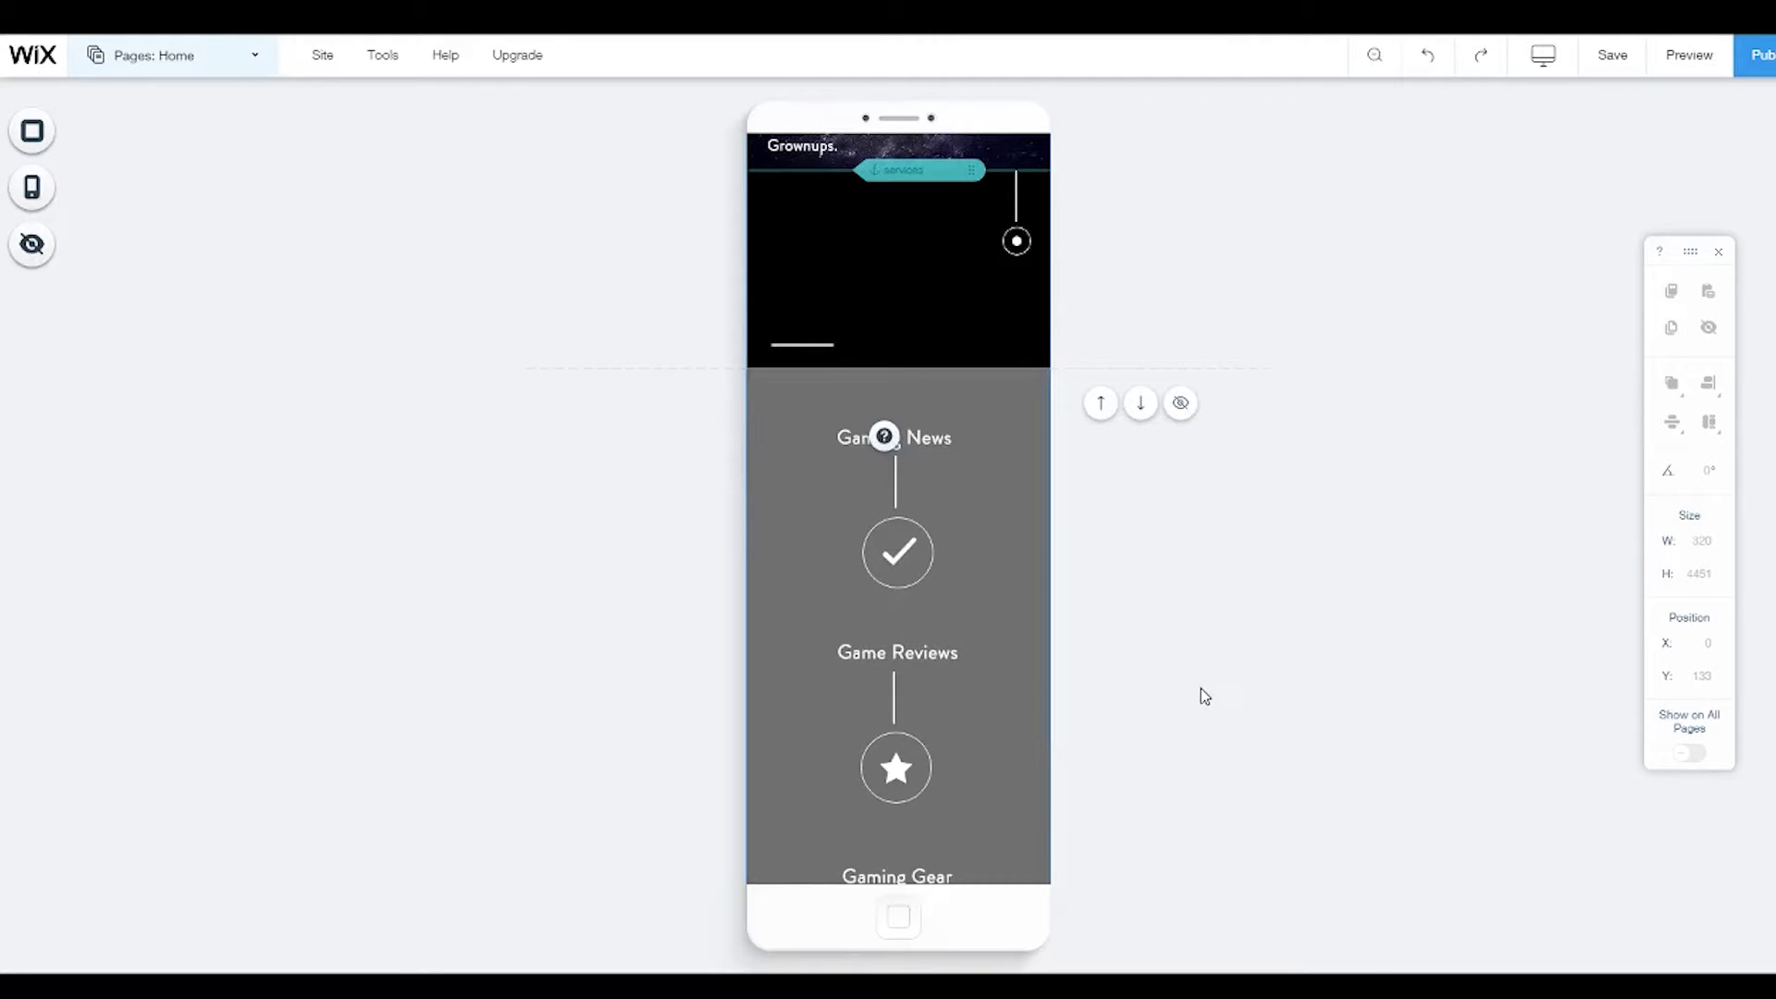
Look over the mobile layout's About Me, My Clients, Testimonials and Contact Me sections.
scroll(1199, 696, down, 10)
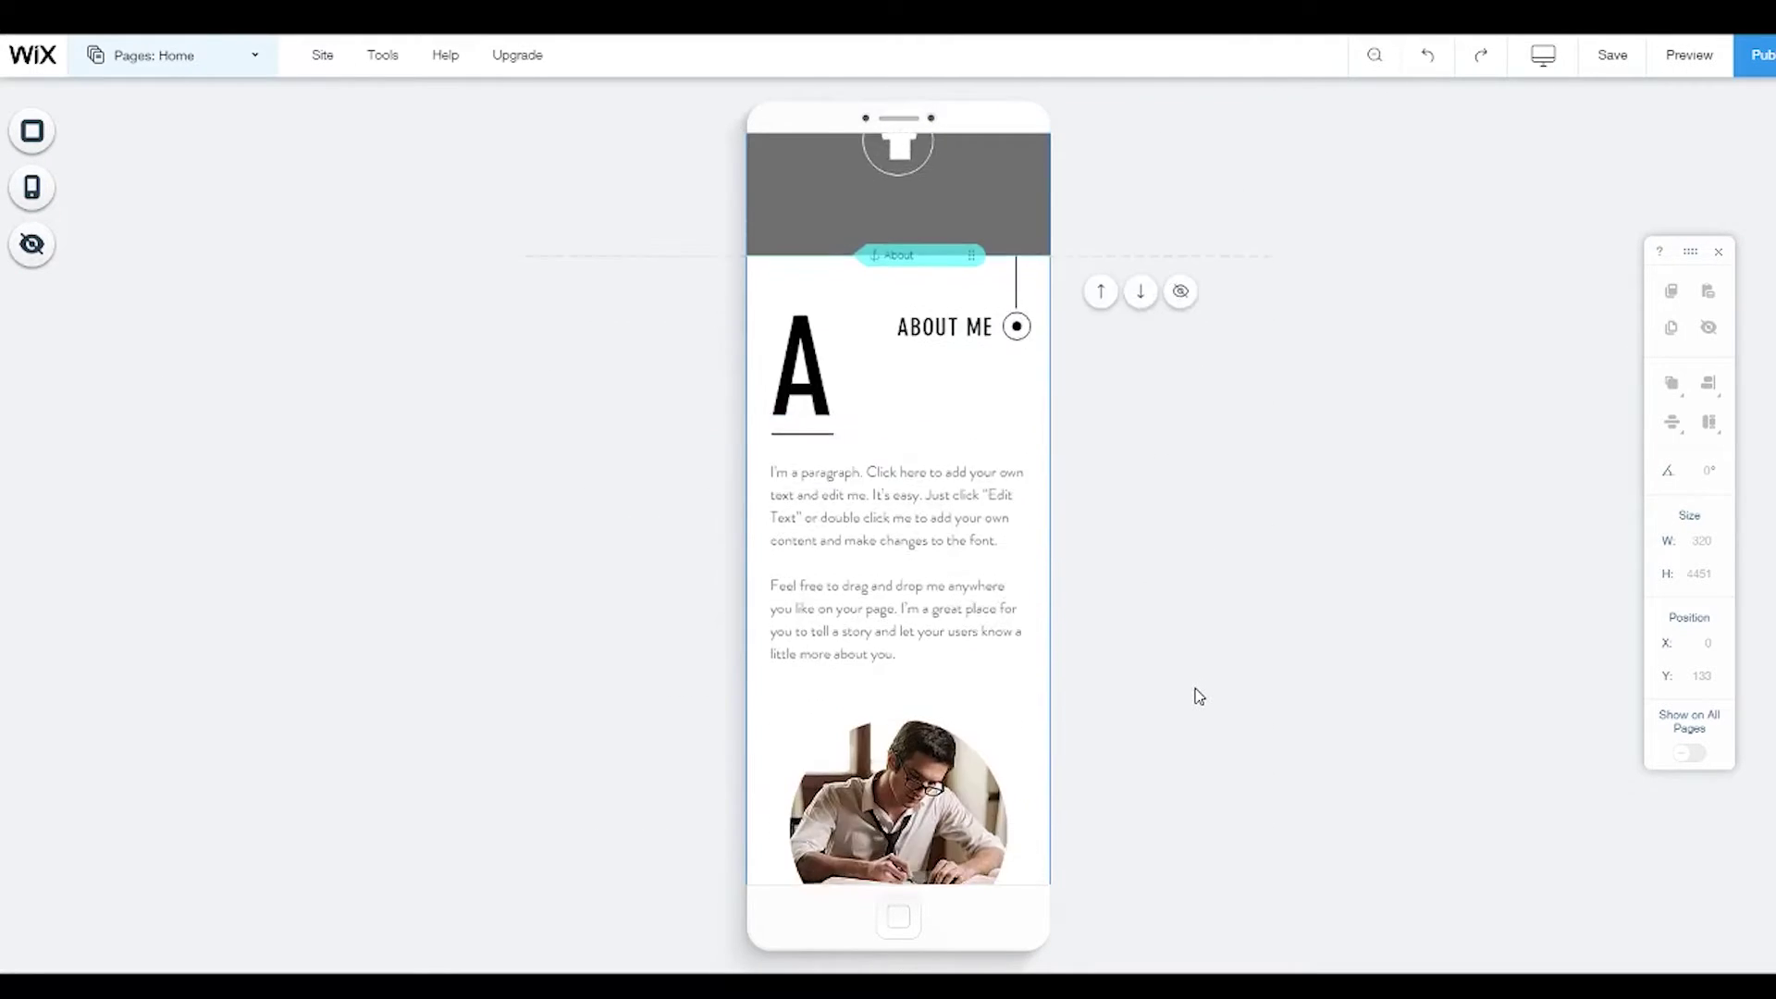
scroll(1199, 695, down, 10)
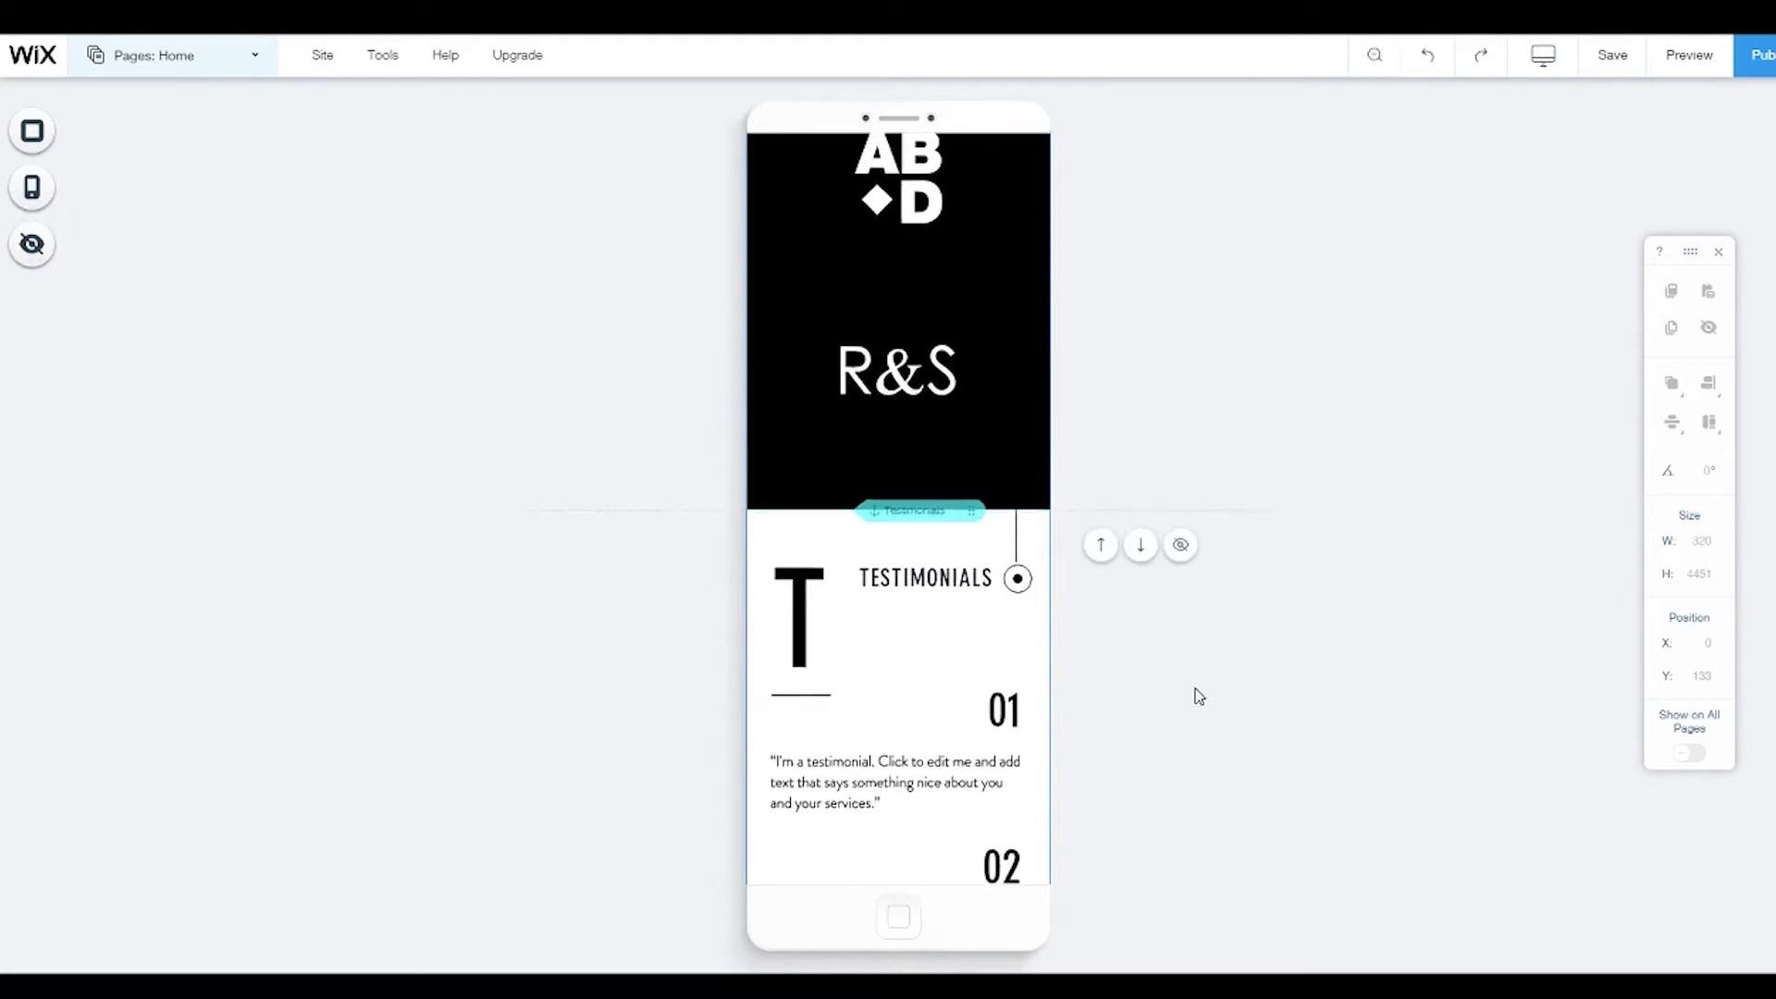
scroll(1199, 692, up, 4)
scroll(1199, 690, up, 3)
click(939, 519)
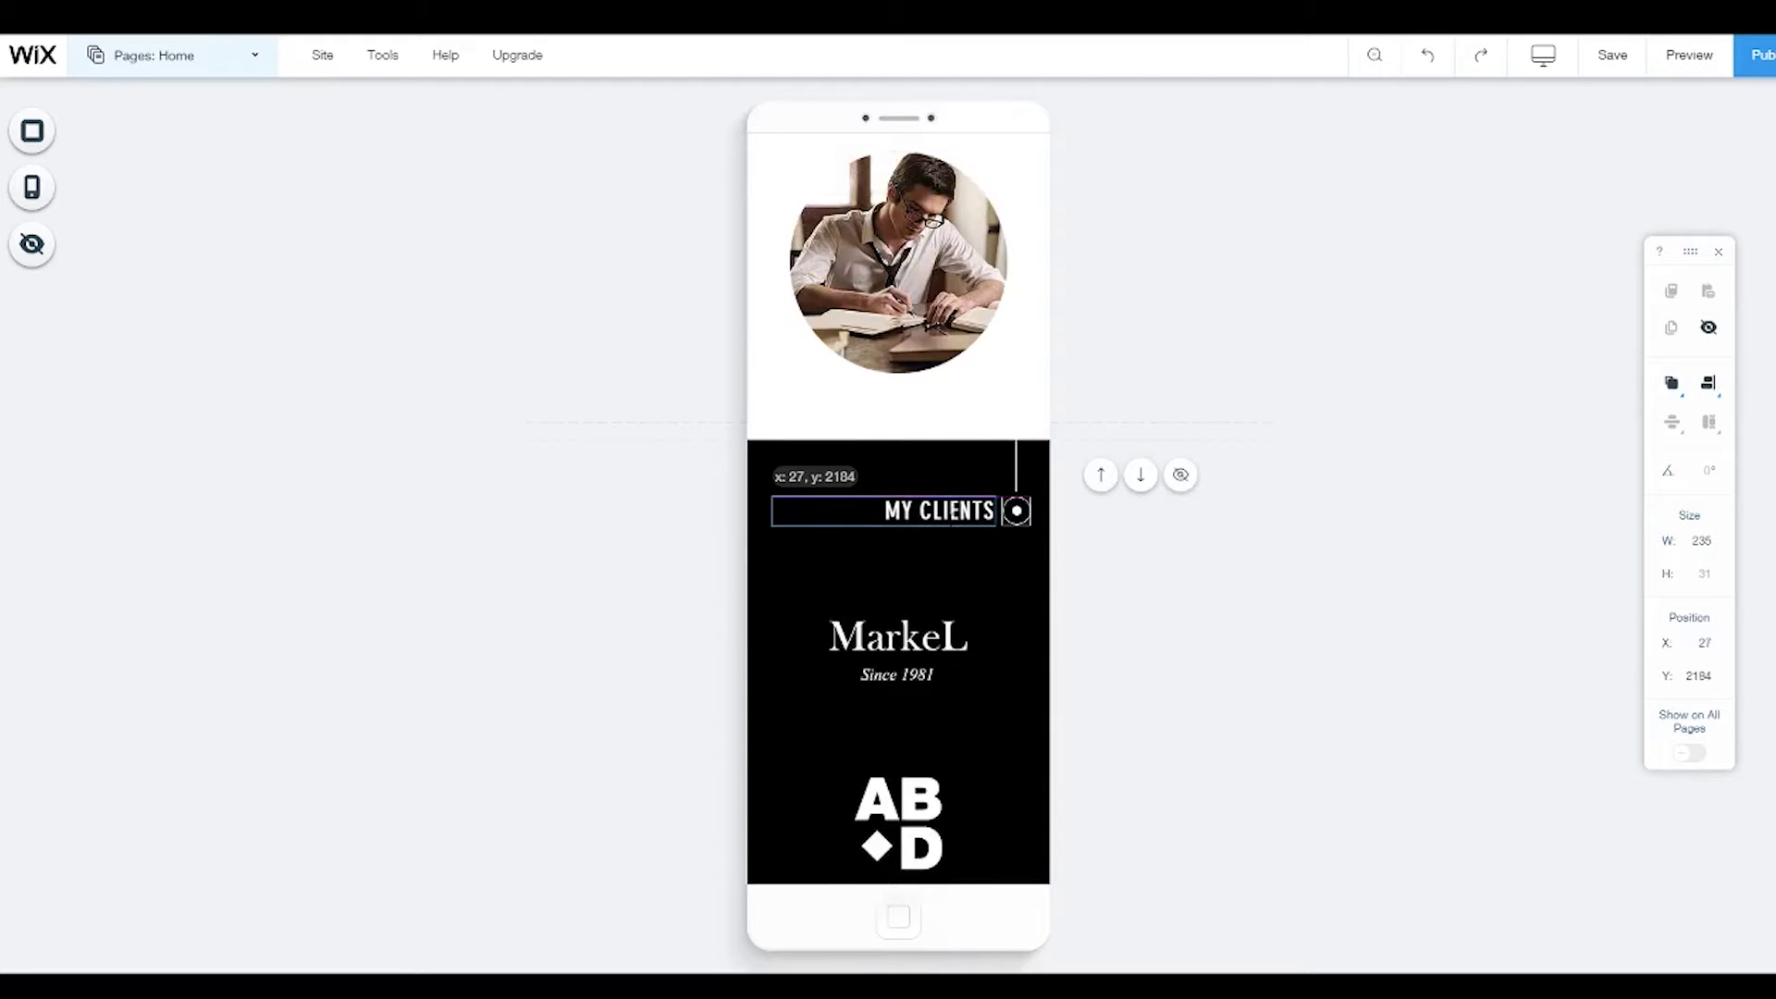
scroll(1180, 628, down, 10)
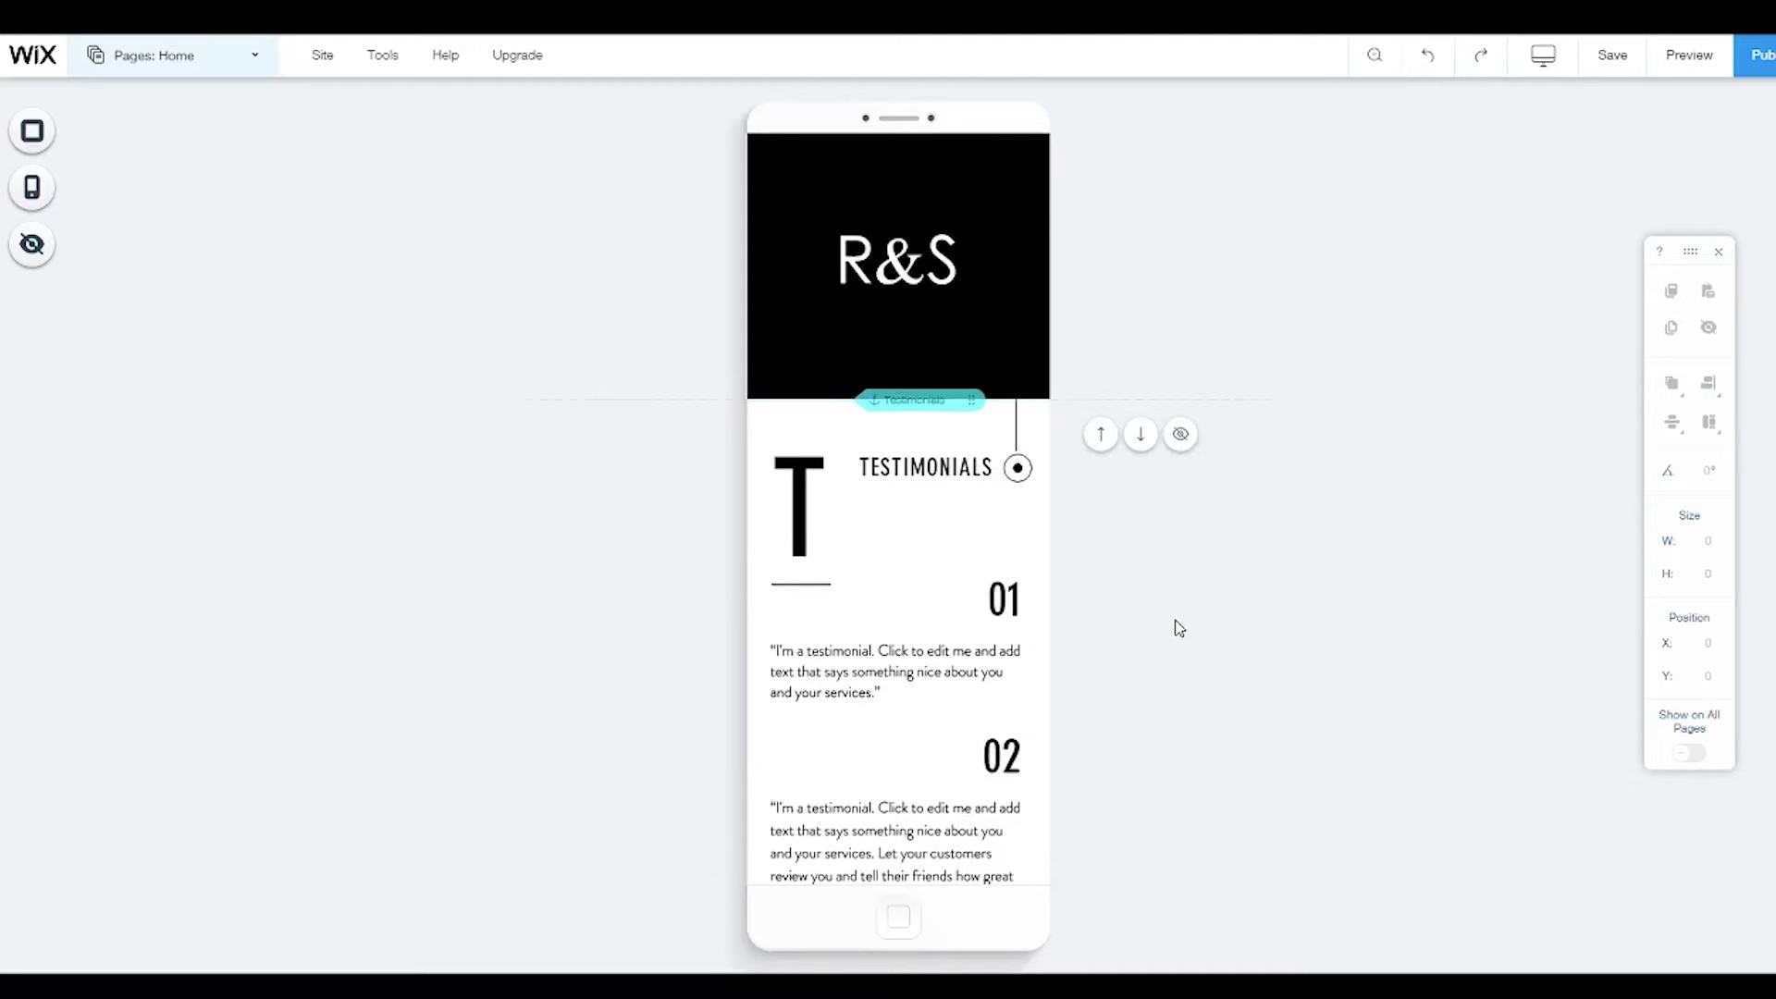
scroll(1173, 649, down, 10)
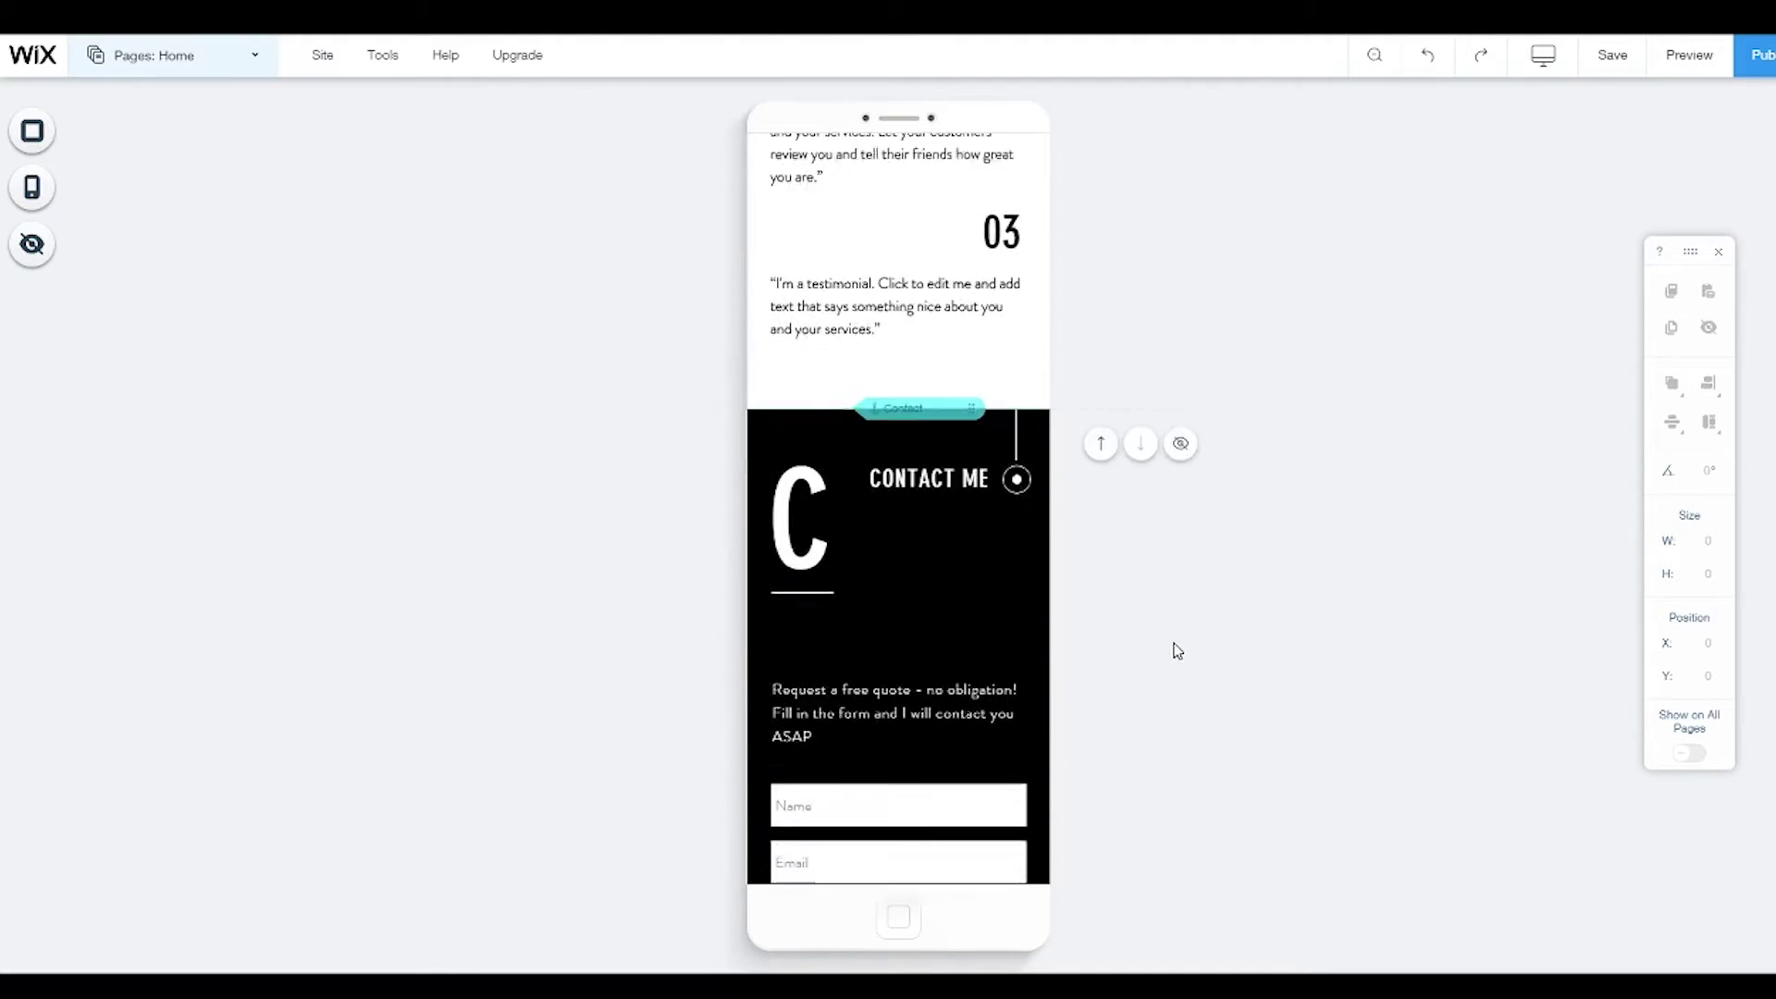
scroll(1178, 649, up, 15)
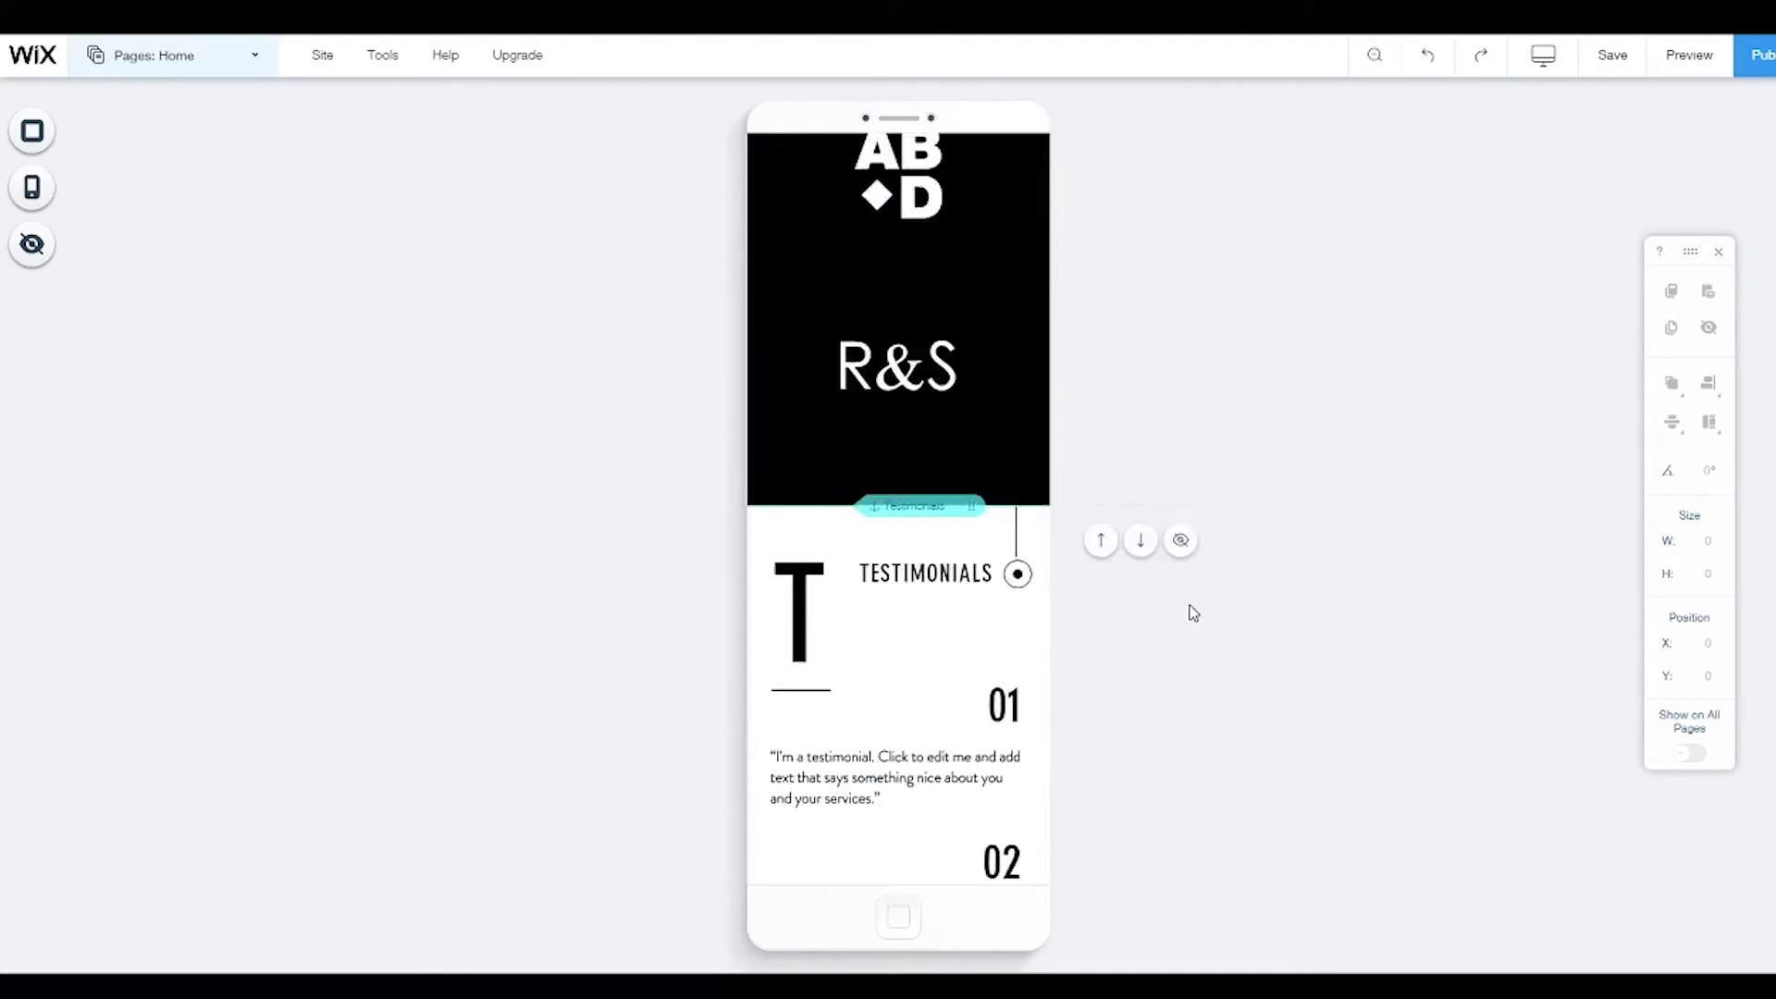
Save the site with its mobile layout changes and dismiss the publishing offer without publishing.
scroll(1193, 609, up, 5)
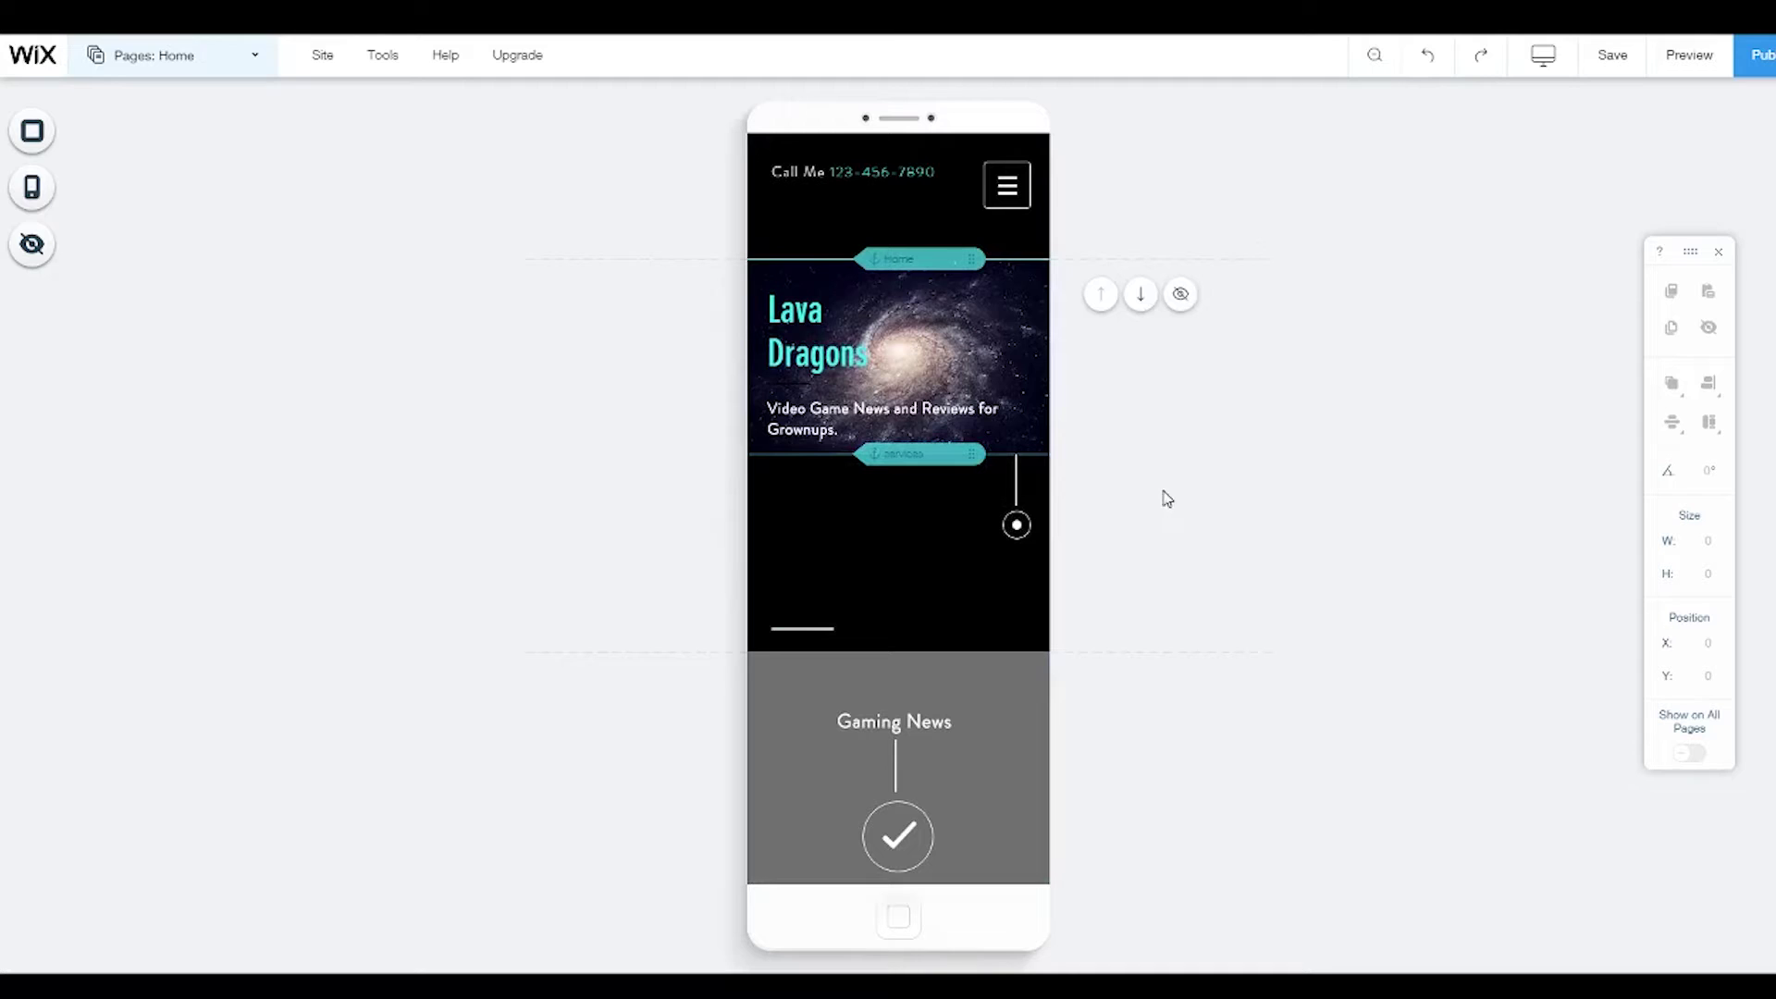
click(1616, 61)
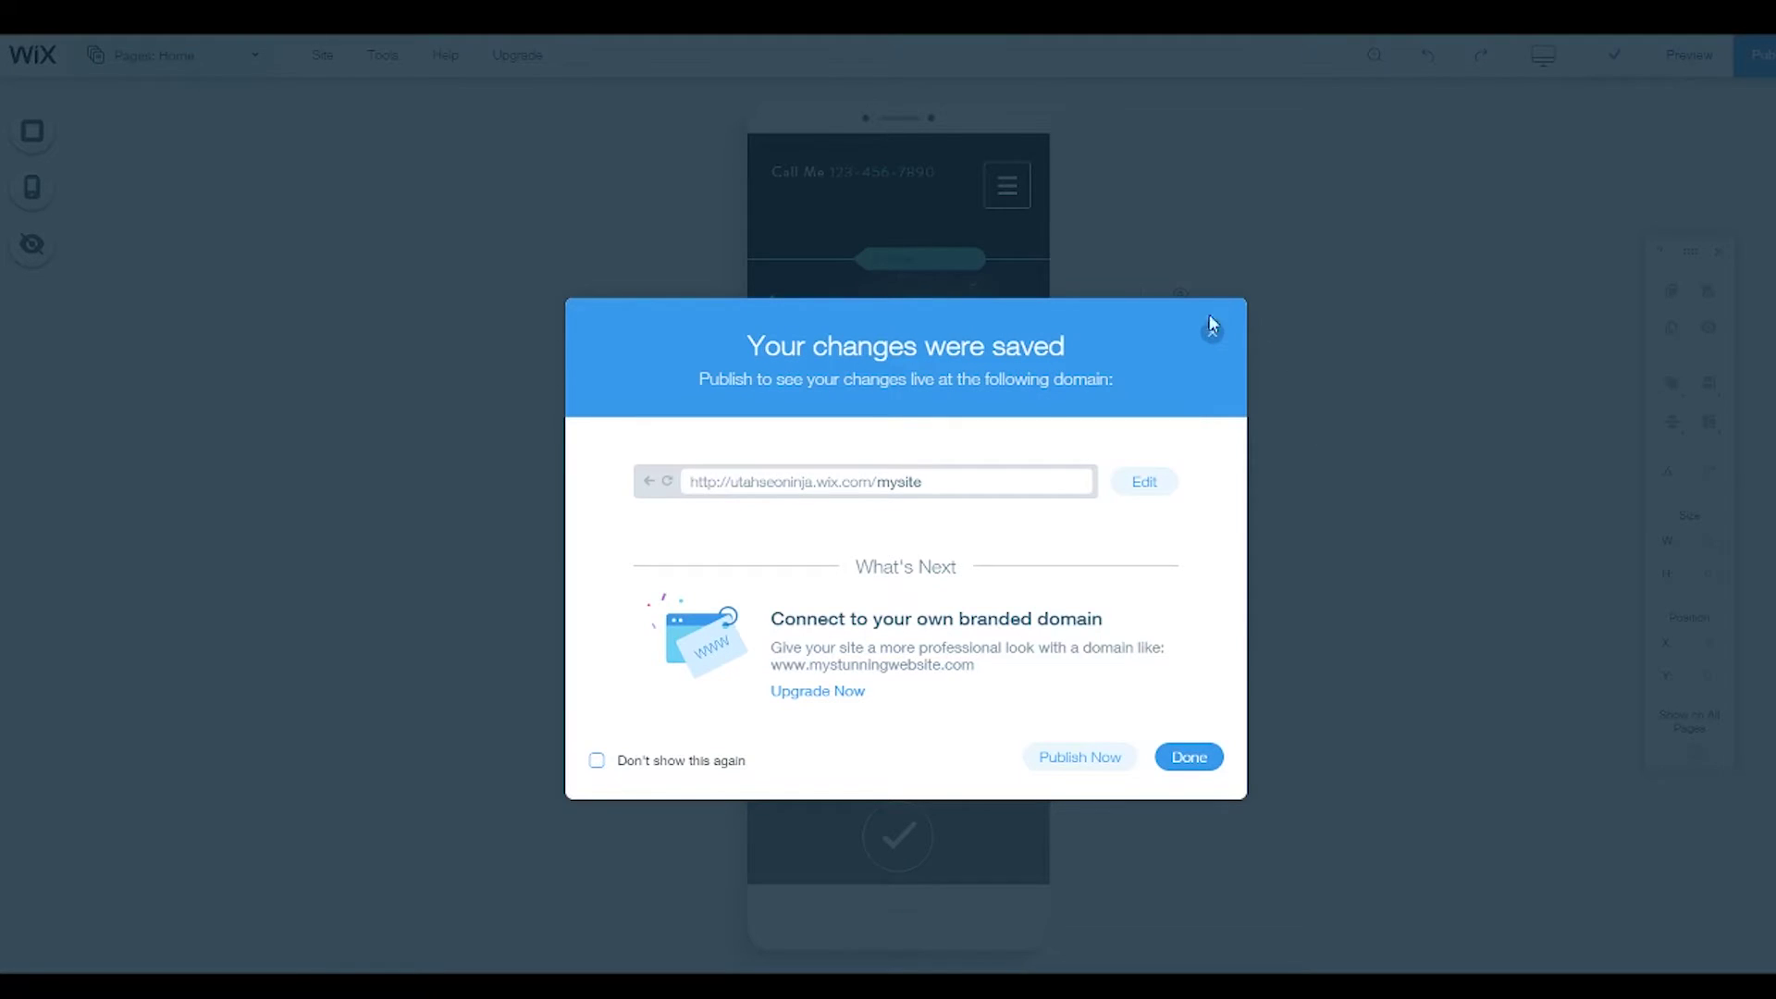
click(1211, 335)
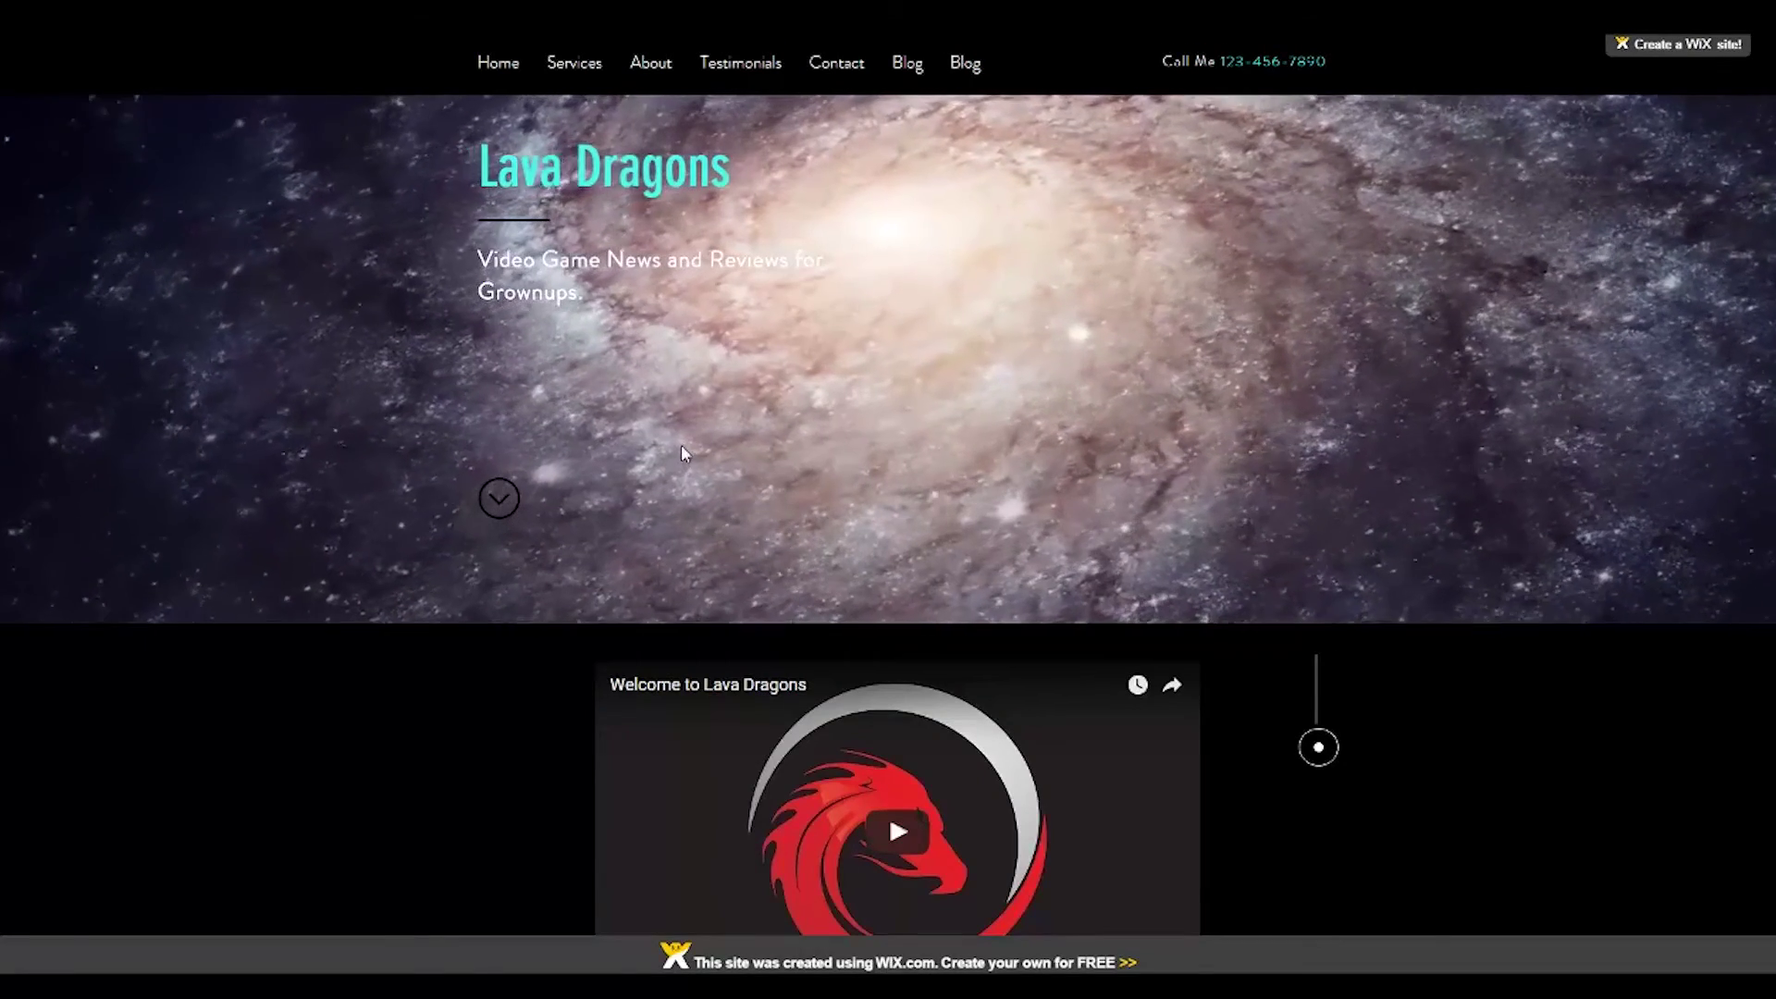
Look over the live desktop Home page from the Lava Dragons header through the testimonials to Contact Me and back.
scroll(1479, 680, down, 8)
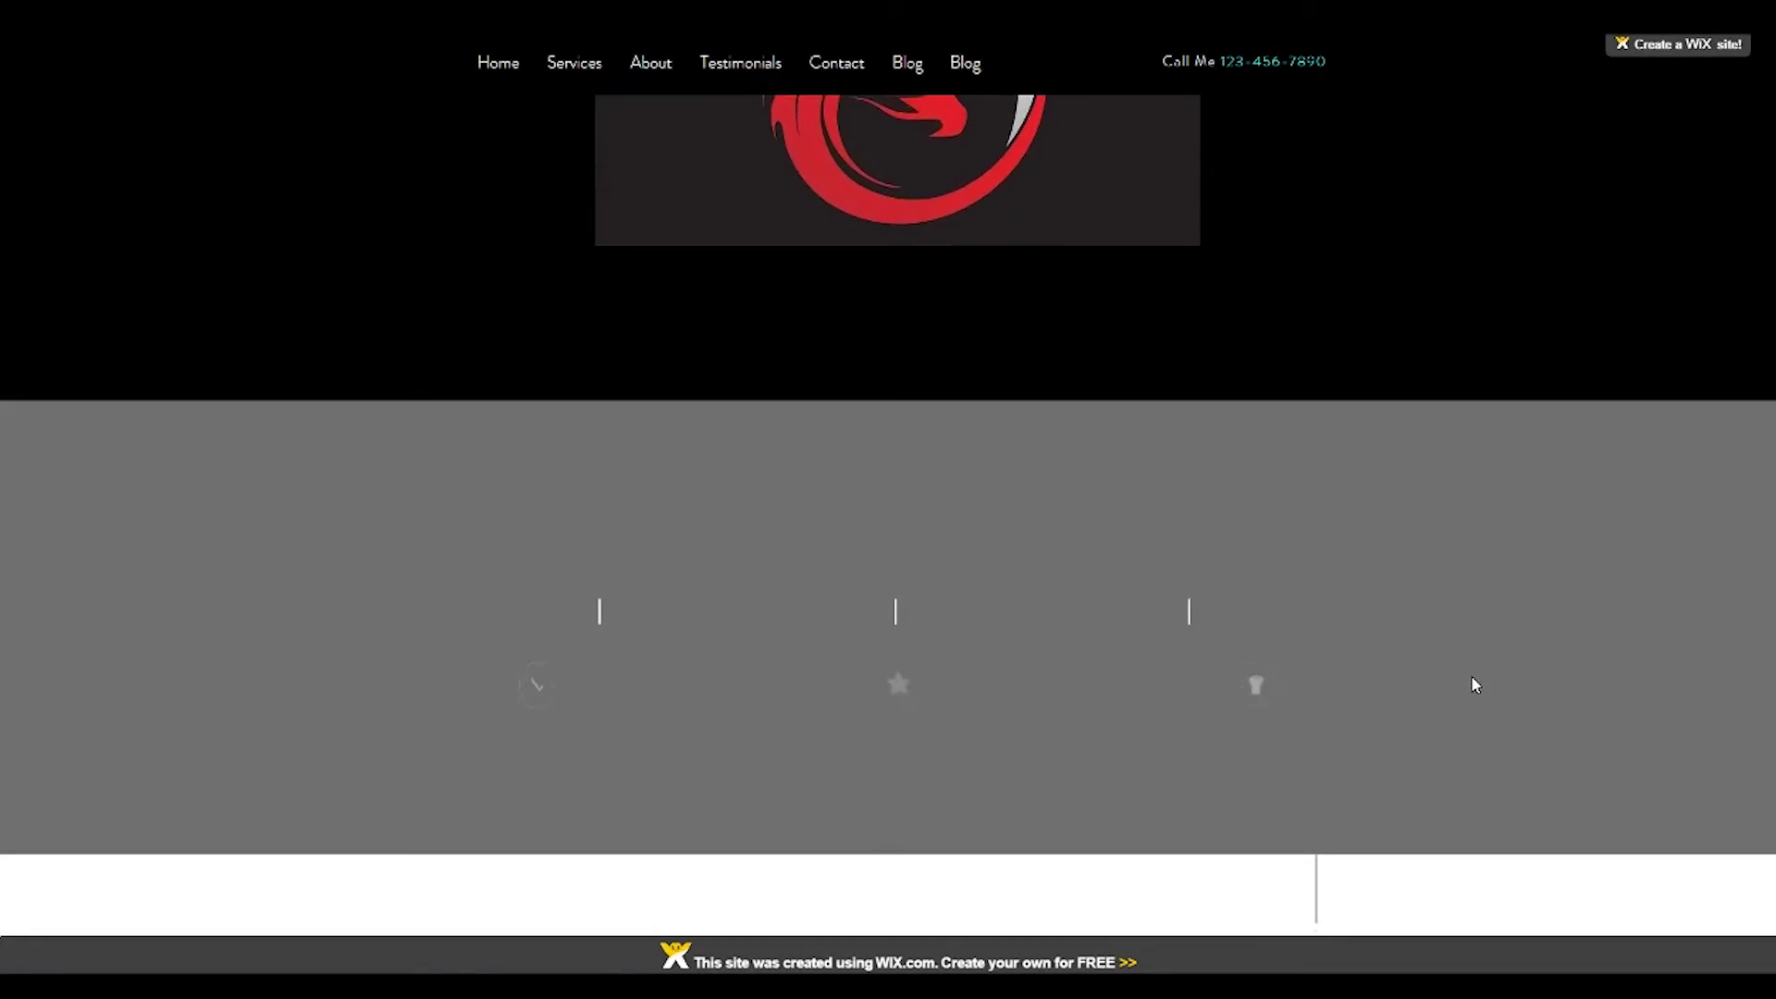
scroll(1471, 685, down, 18)
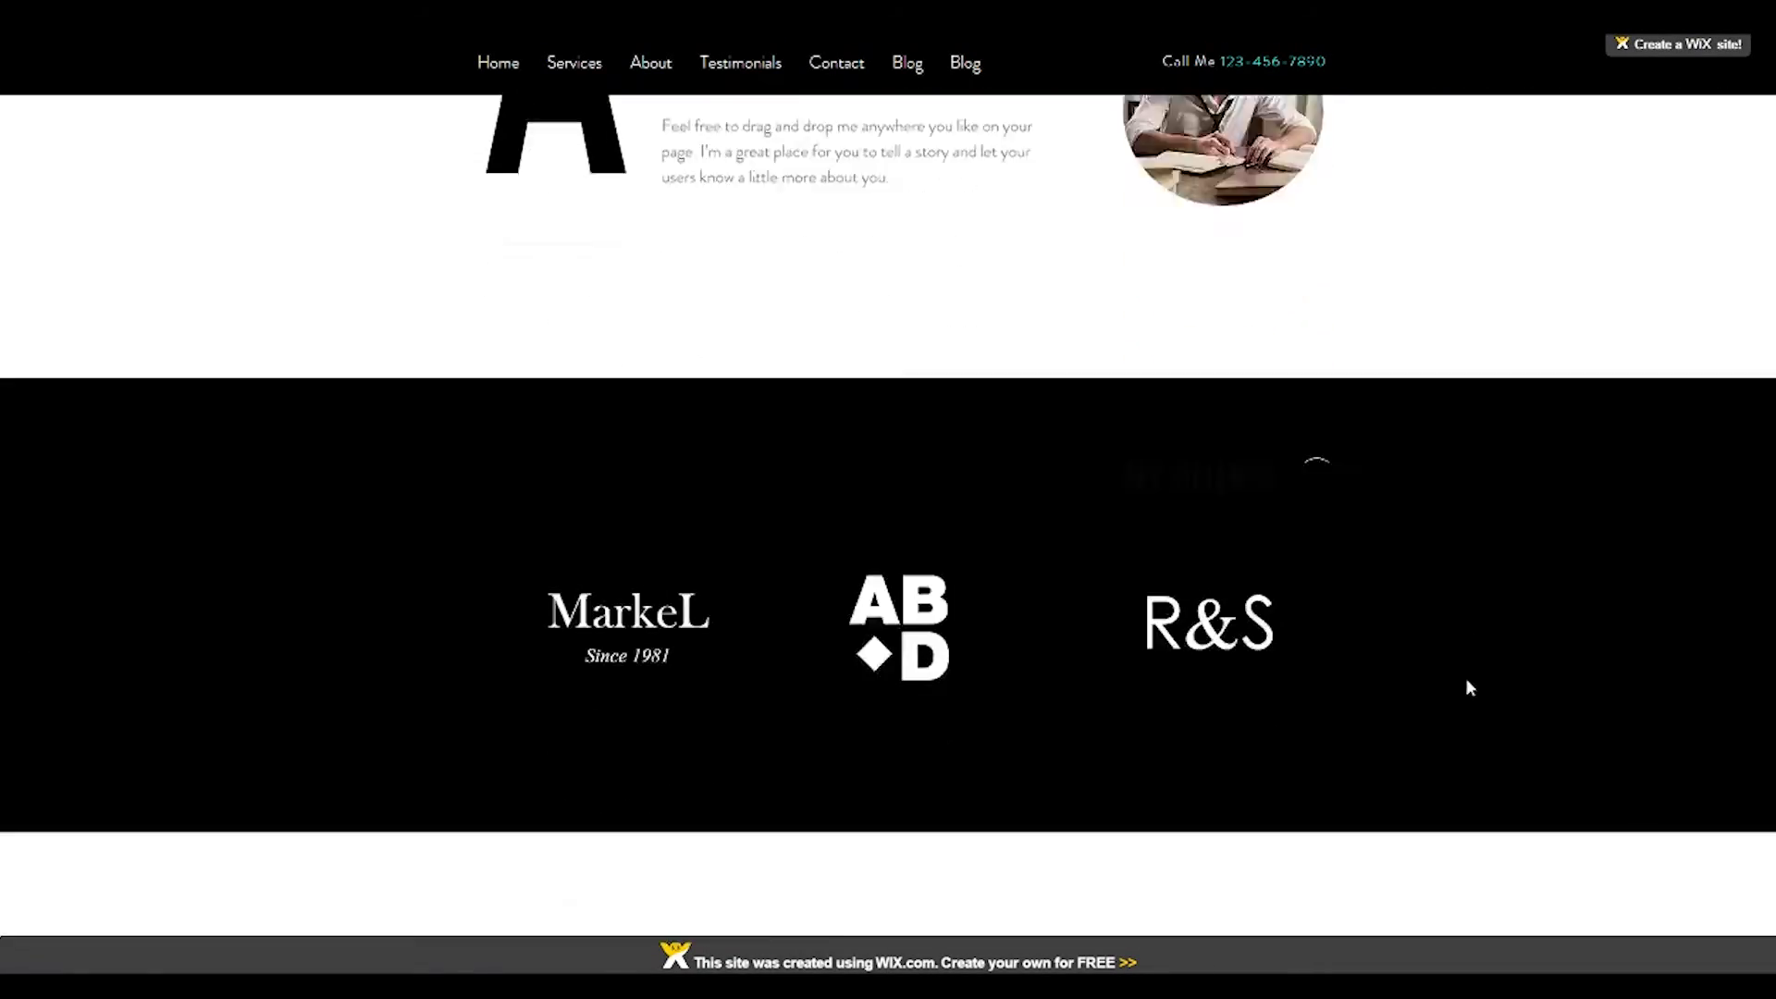
scroll(1469, 690, down, 10)
scroll(1467, 685, up, 16)
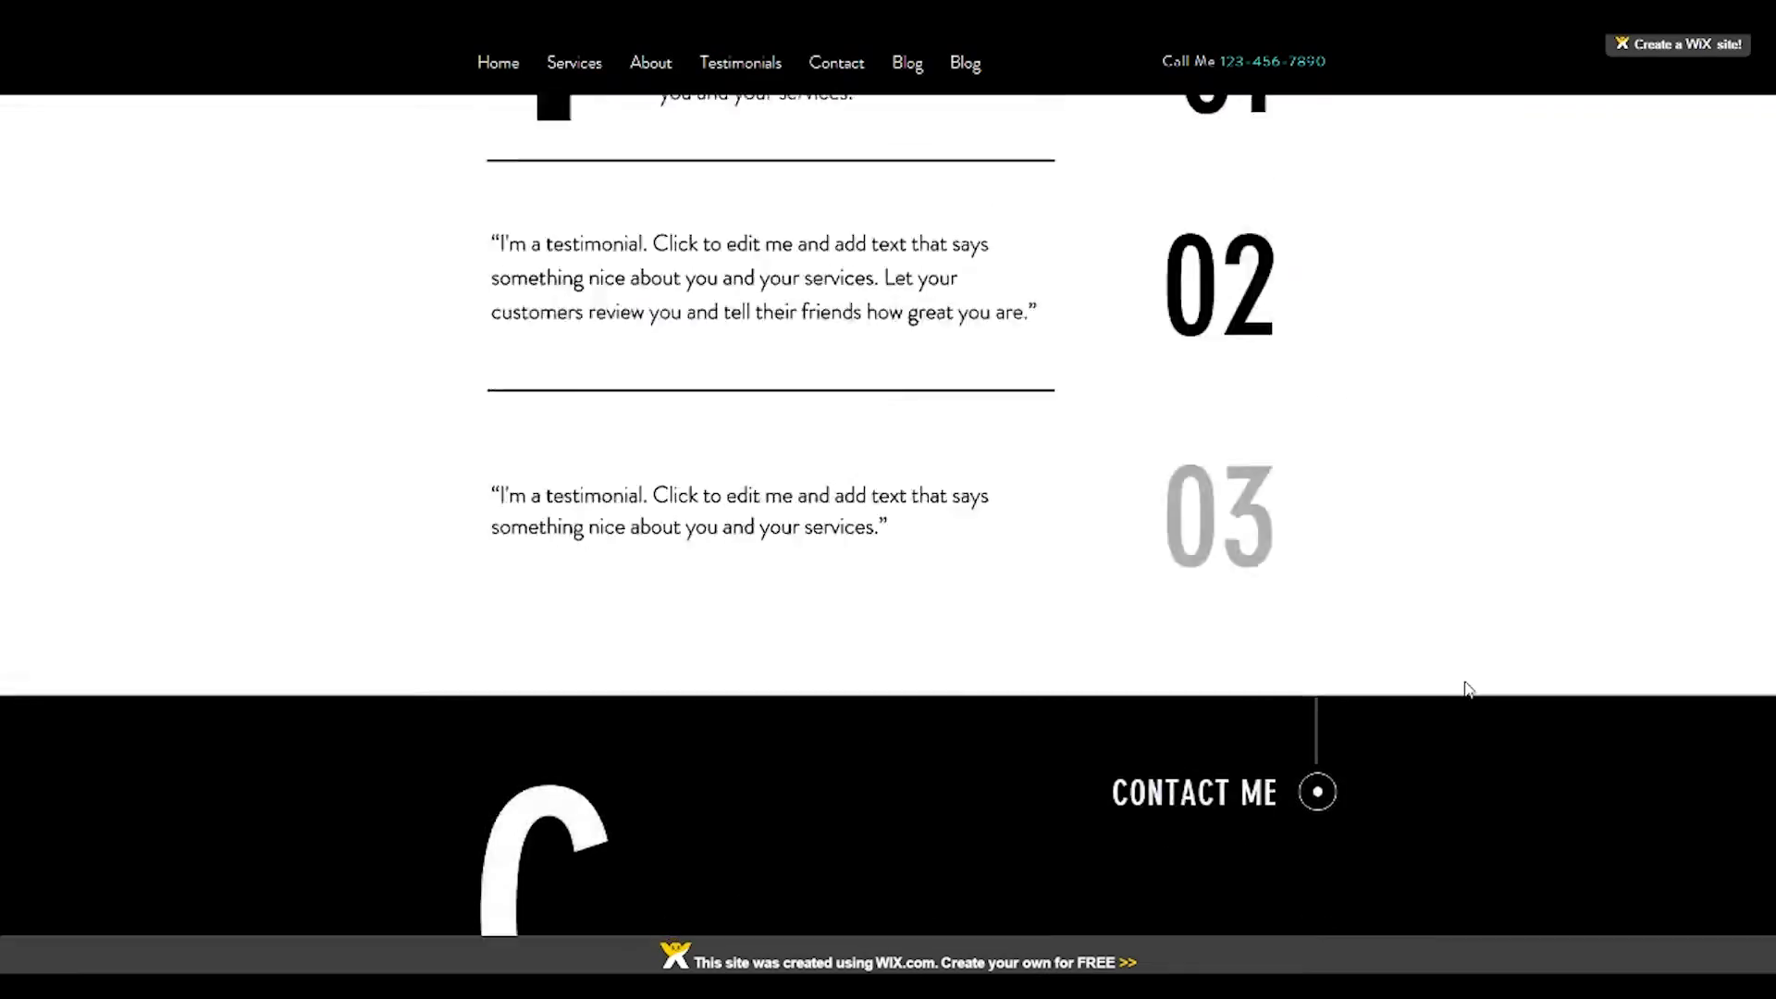
scroll(1471, 675, up, 20)
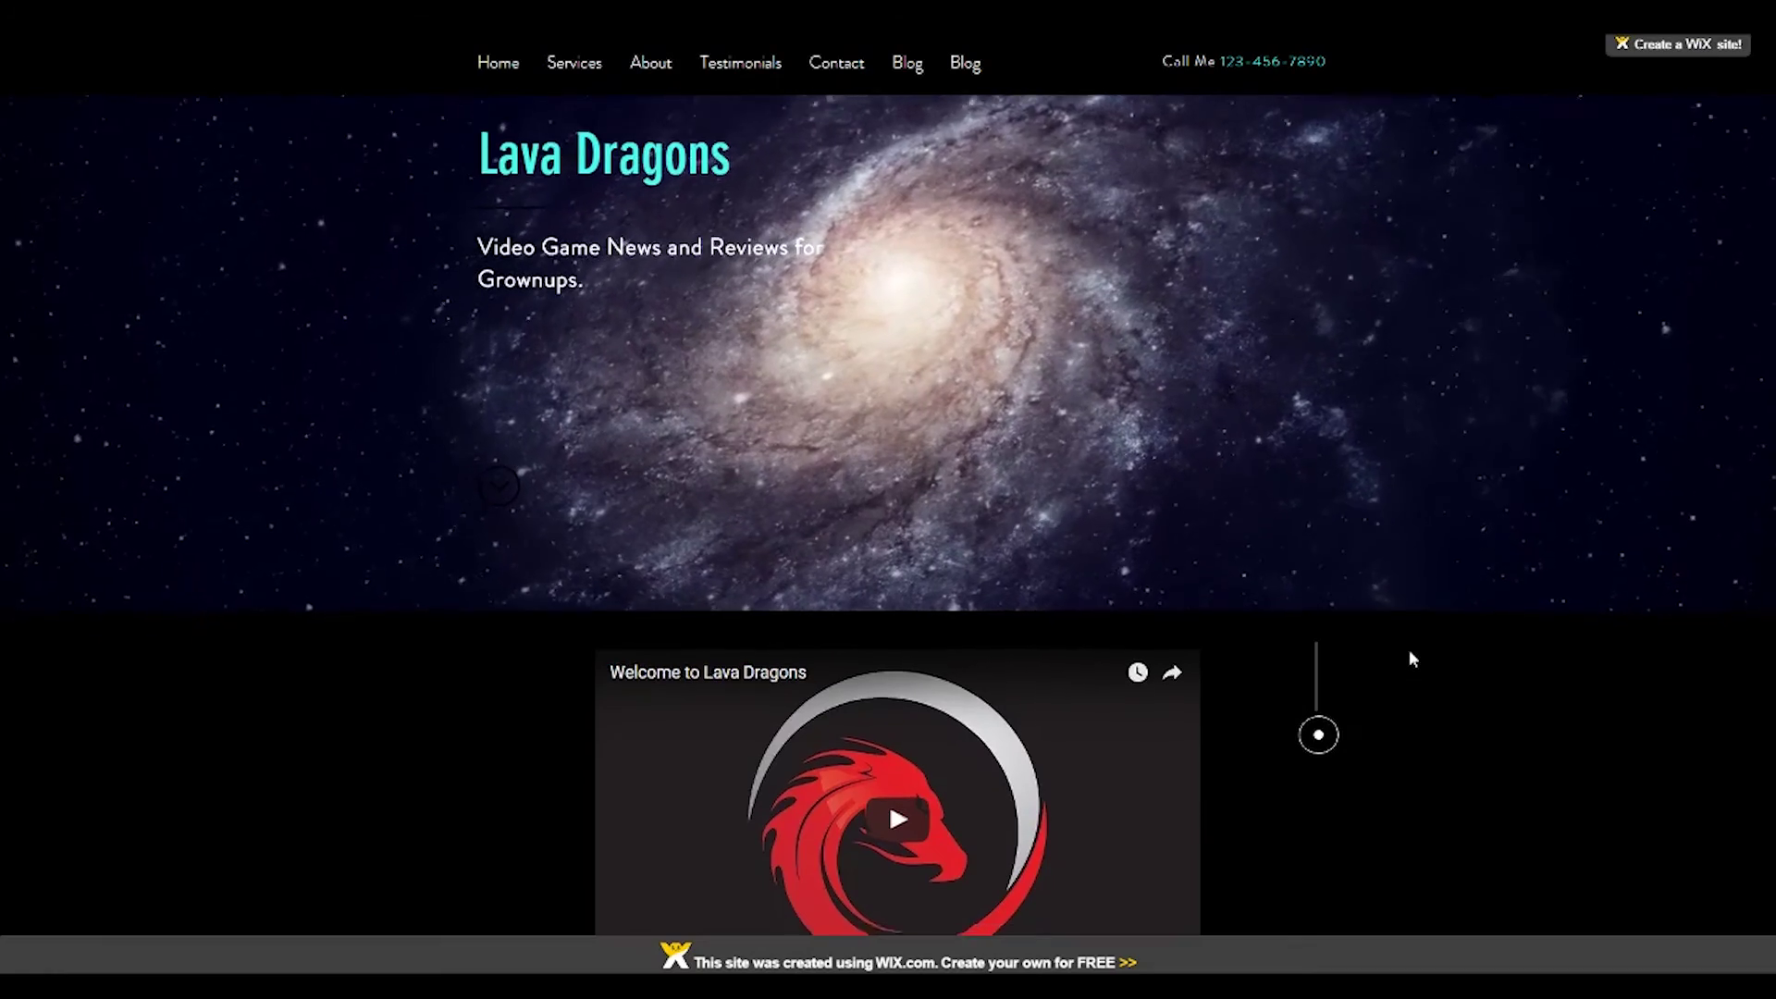
scroll(1408, 652, down, 2)
scroll(1410, 652, up, 2)
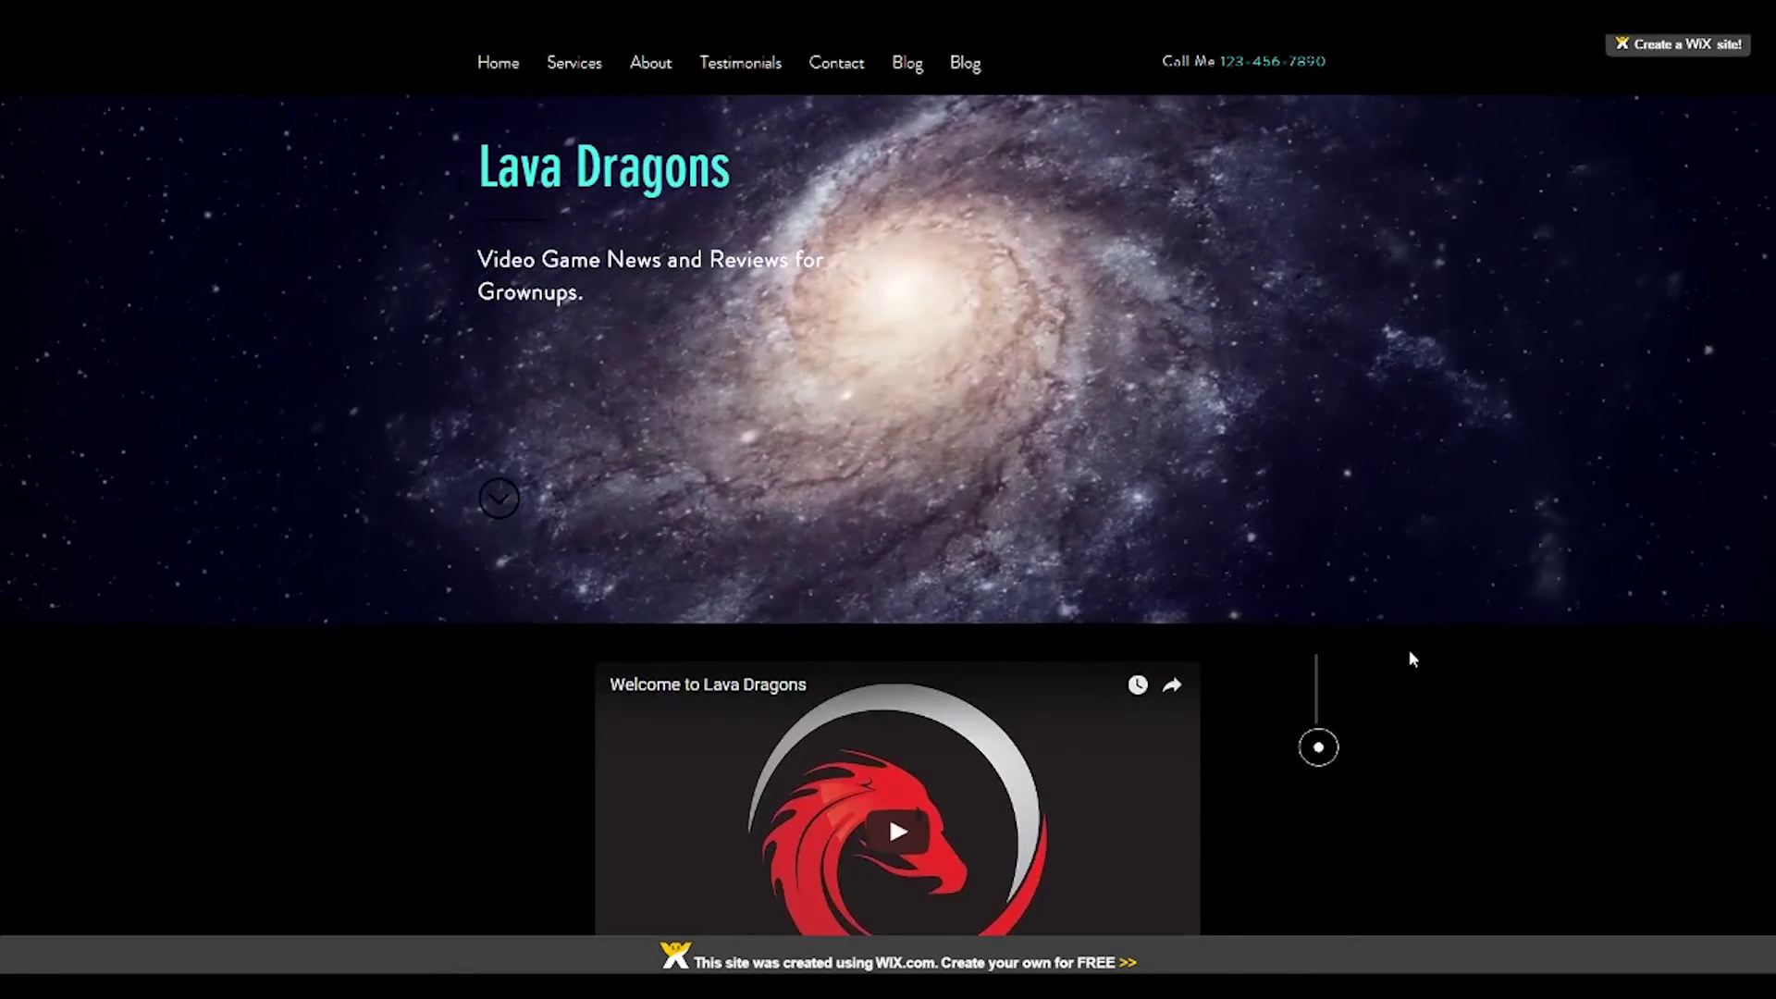